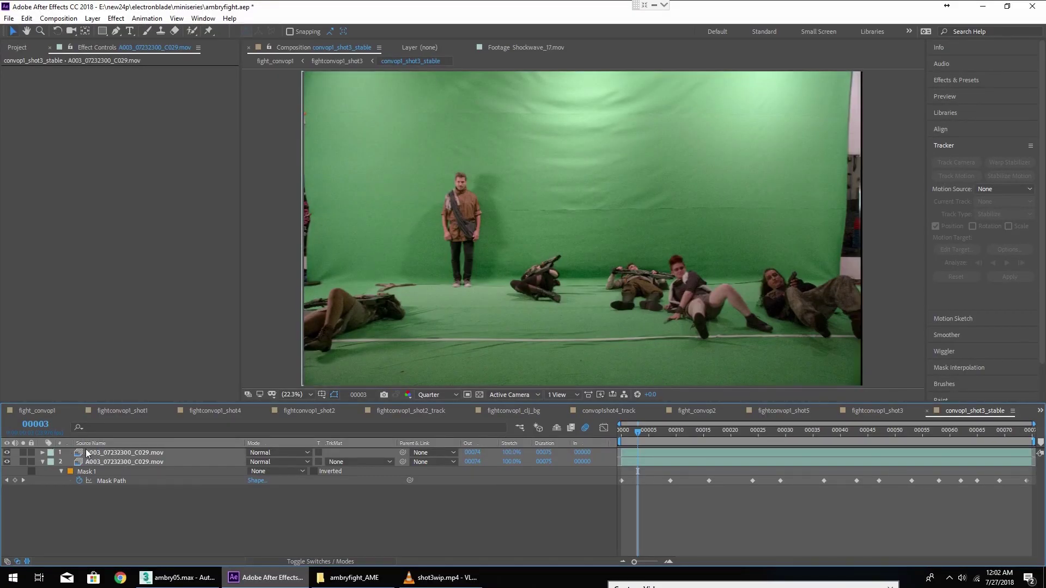
# Step: Delete the upper duplicate A003_07232300_C029.mov layer and set the remaining layer's Mask 1 mode to Add
pyautogui.click(89, 453)
pyautogui.press('Delete')
pyautogui.click(90, 453)
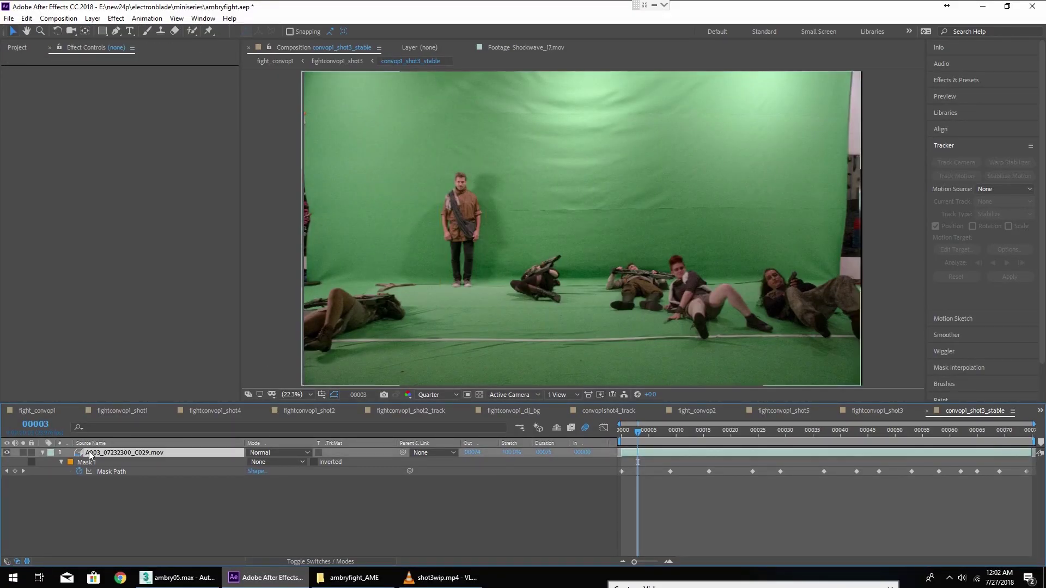
pyautogui.click(256, 462)
pyautogui.click(269, 488)
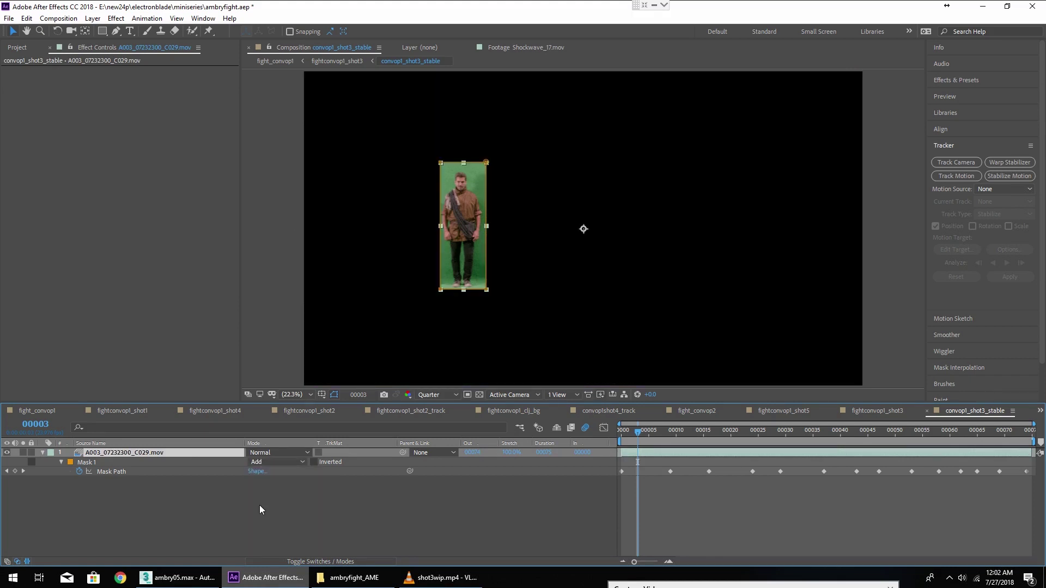
pyautogui.click(259, 505)
# Step: Play the masked green-screen footage from frame 0 to review how the animated mask follows the actor
pyautogui.moveTo(733, 436); pyautogui.dragTo(622, 449)
pyautogui.press('space')
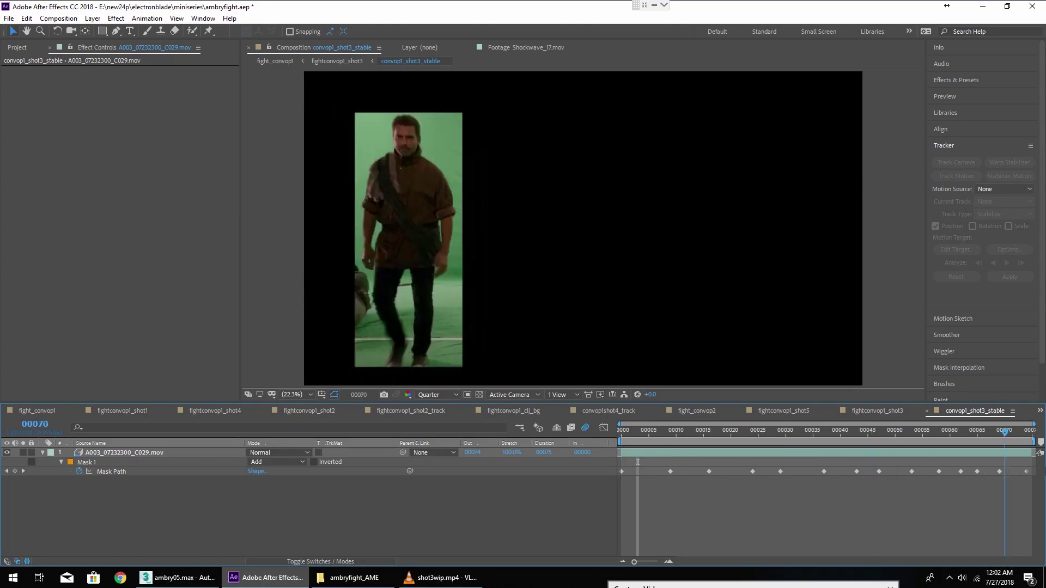
pyautogui.press('space')
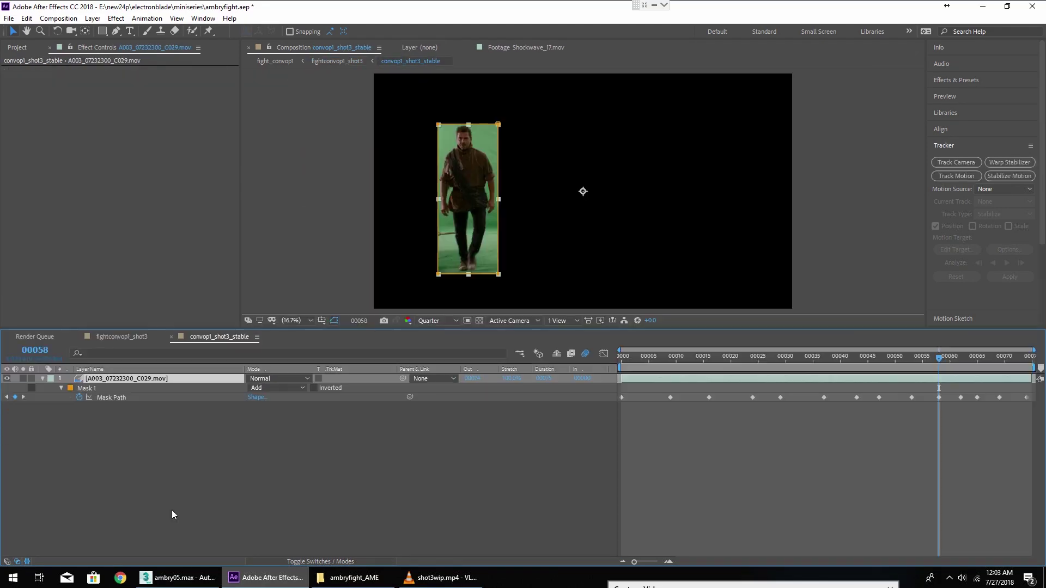
pyautogui.click(172, 511)
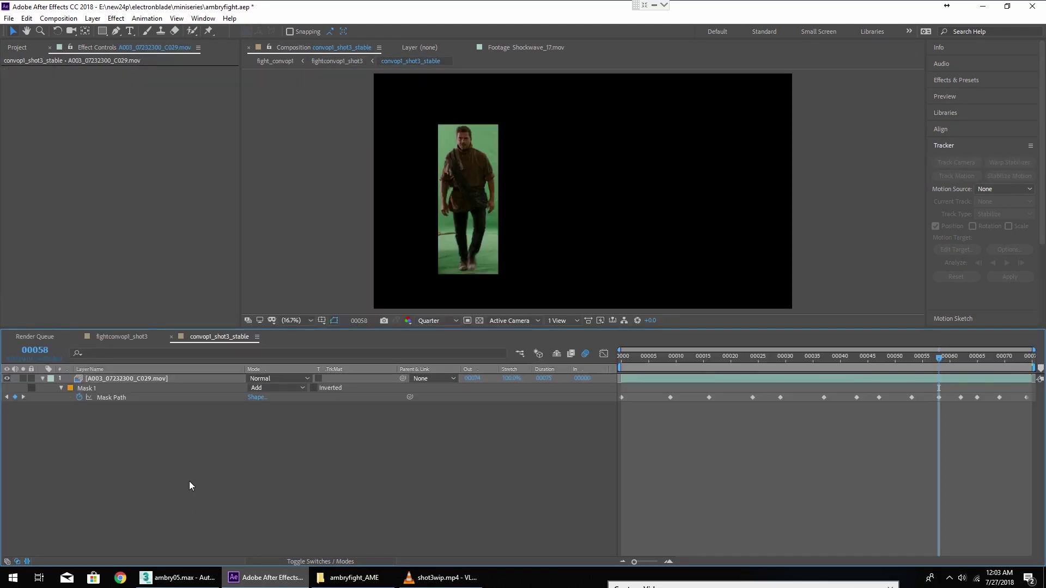
# Step: Review the fightconvop1_shot3 composite and its parent fight_convop1 with an enlarged viewer, ending back in fightconvop1_shot3
pyautogui.click(128, 337)
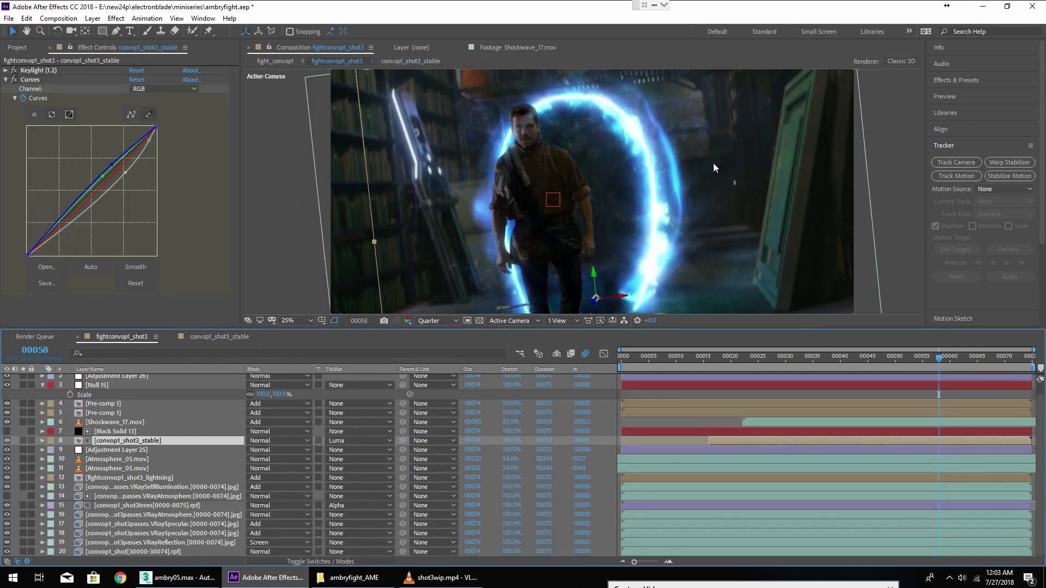
pyautogui.press('Tab')
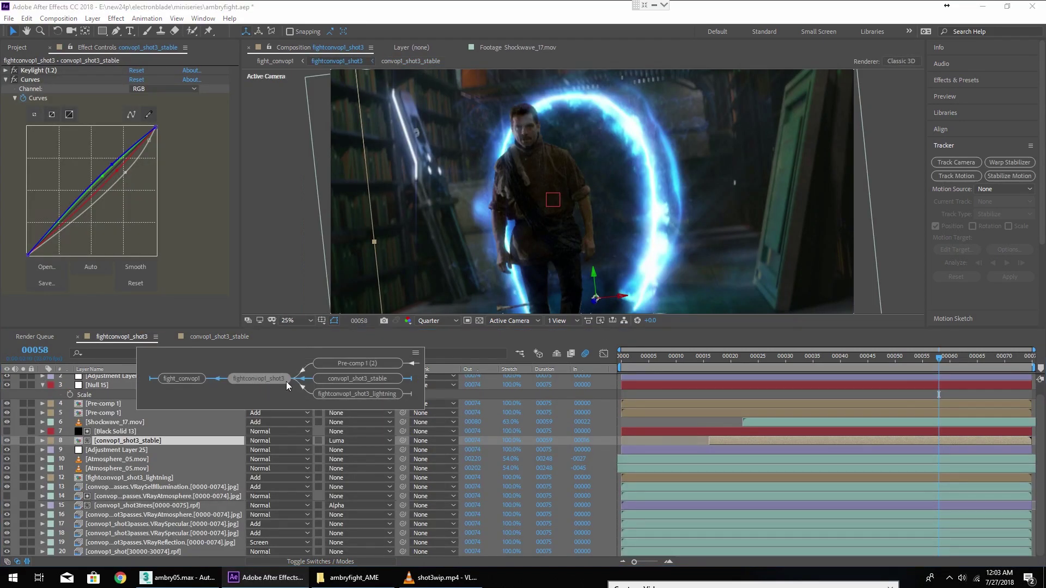
pyautogui.click(286, 382)
pyautogui.moveTo(575, 328); pyautogui.dragTo(580, 423)
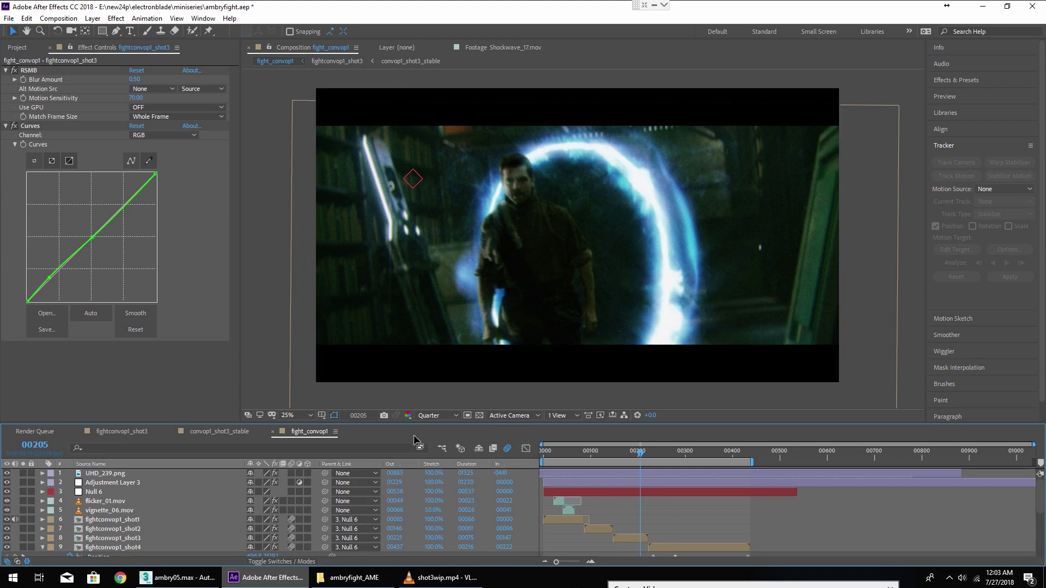
pyautogui.click(213, 432)
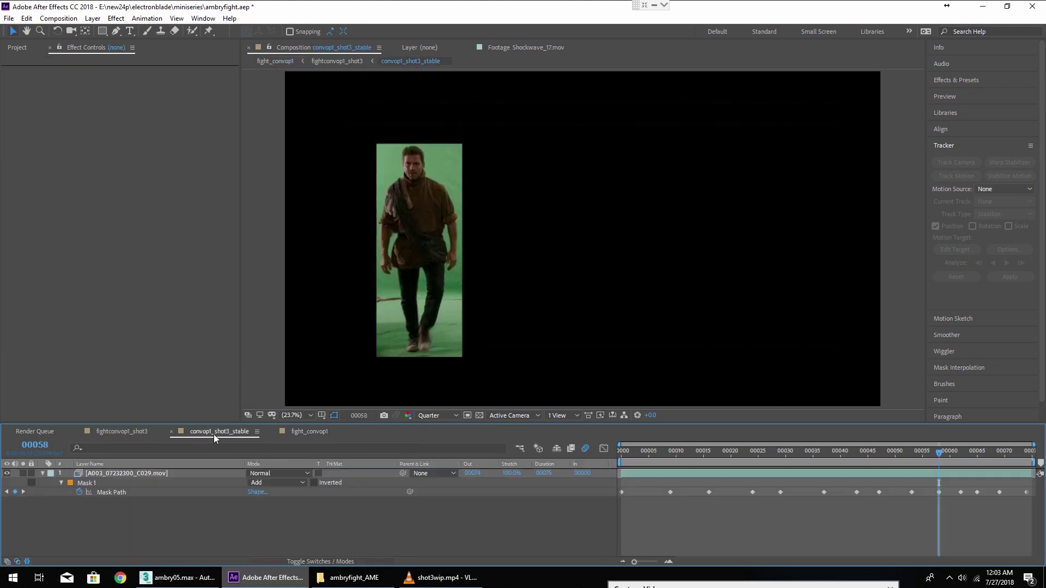
pyautogui.click(143, 438)
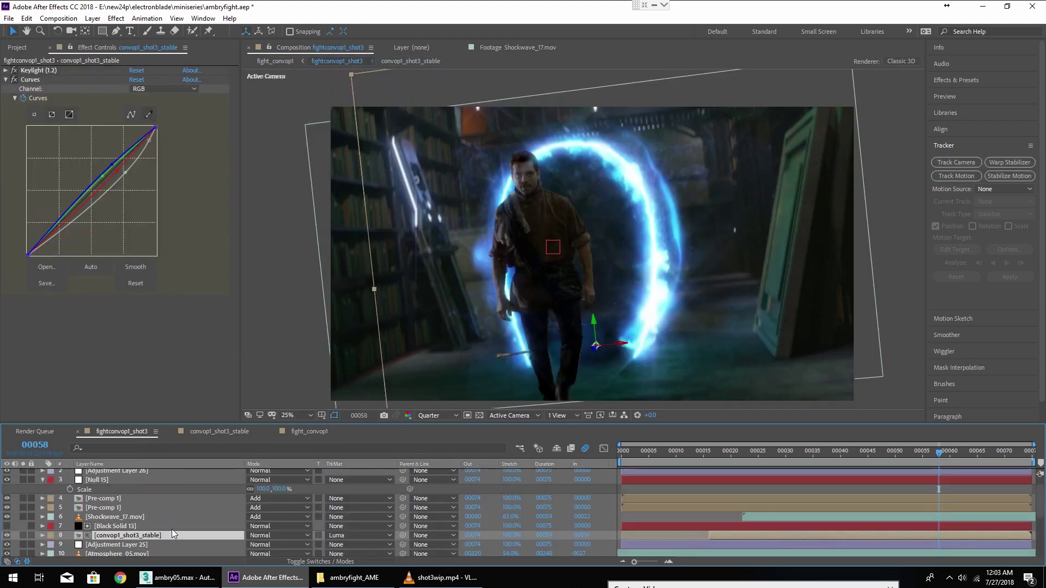
# Step: Switch to 3ds Max and turn off the safe frames in the PhysCamera003 viewport of the library scene
pyautogui.click(180, 579)
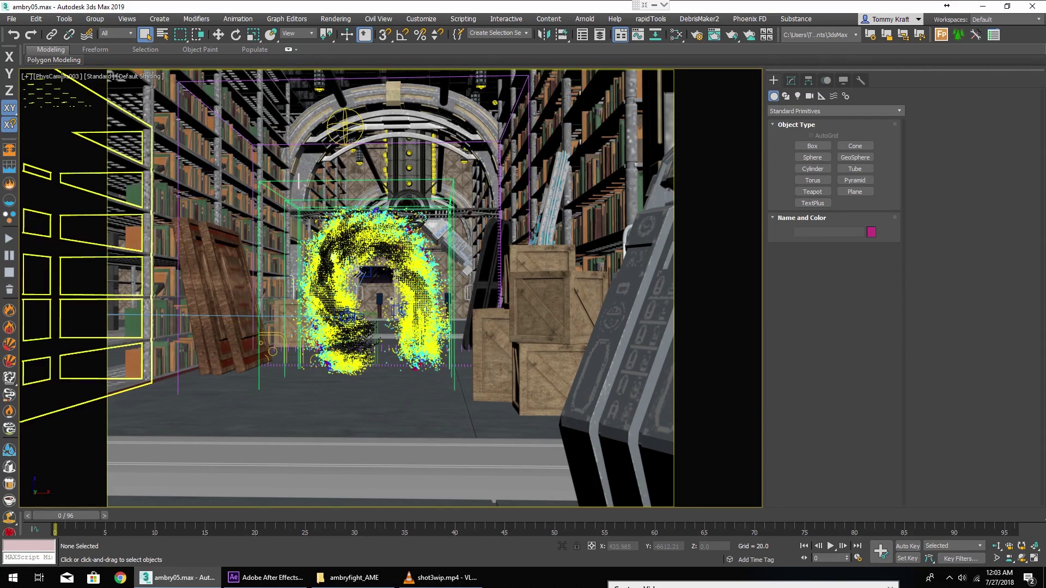
pyautogui.click(61, 73)
pyautogui.click(61, 76)
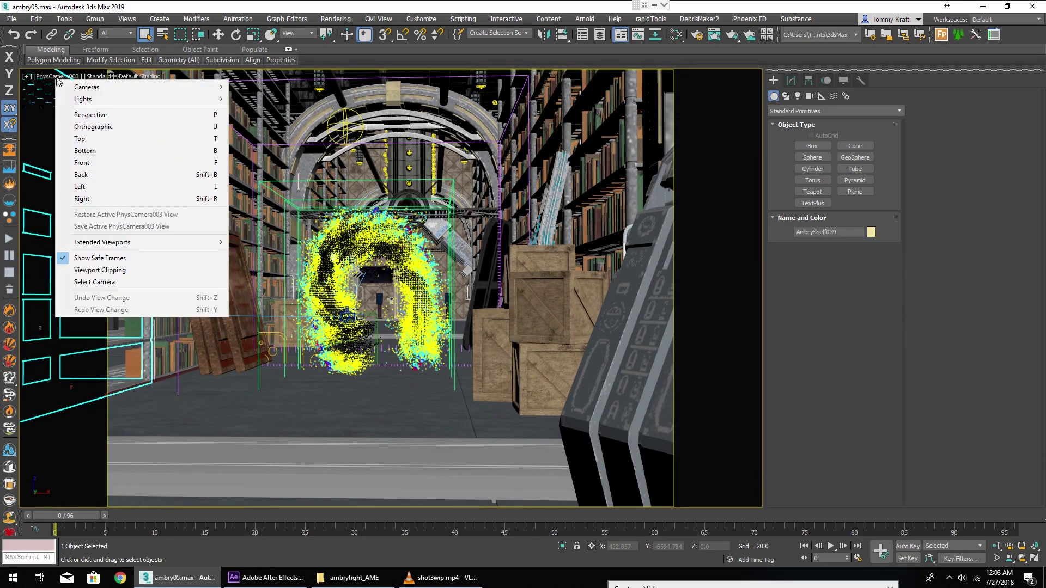
pyautogui.click(184, 265)
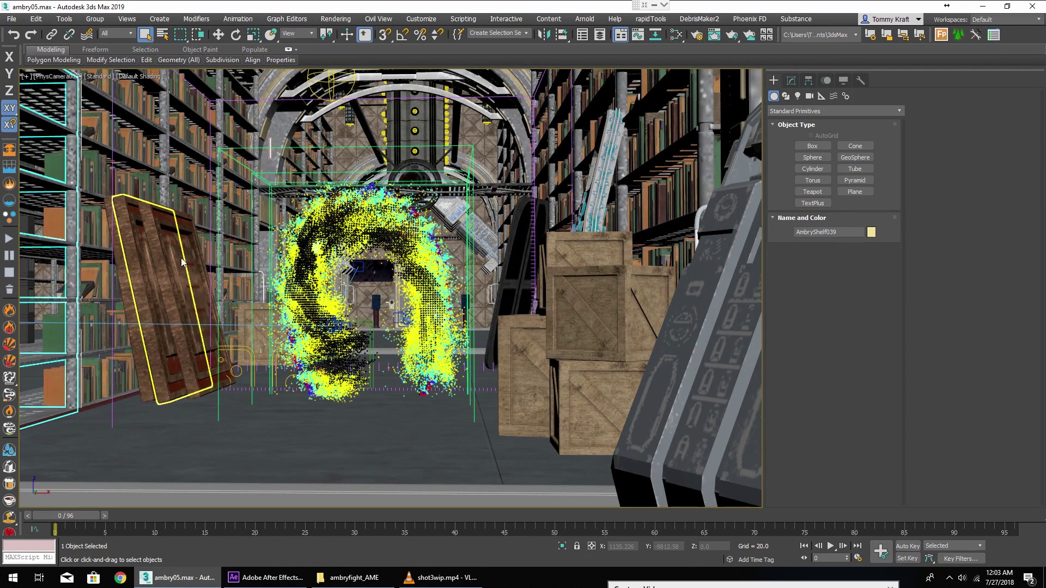
# Step: Examine the library set's bookshelves, leaning panels, portal particles and far wall in a free perspective view
pyautogui.press('p')
pyautogui.click(181, 263)
pyautogui.press('w')
pyautogui.press('z')
pyautogui.keyDown('alt'); pyautogui.moveTo(181, 263); pyautogui.dragTo(322, 154, button='middle'); pyautogui.keyUp('alt')
pyautogui.keyDown('alt'); pyautogui.moveTo(256, 292); pyautogui.dragTo(450, 260, button='middle'); pyautogui.keyUp('alt')
pyautogui.scroll(-10, 488, 343)
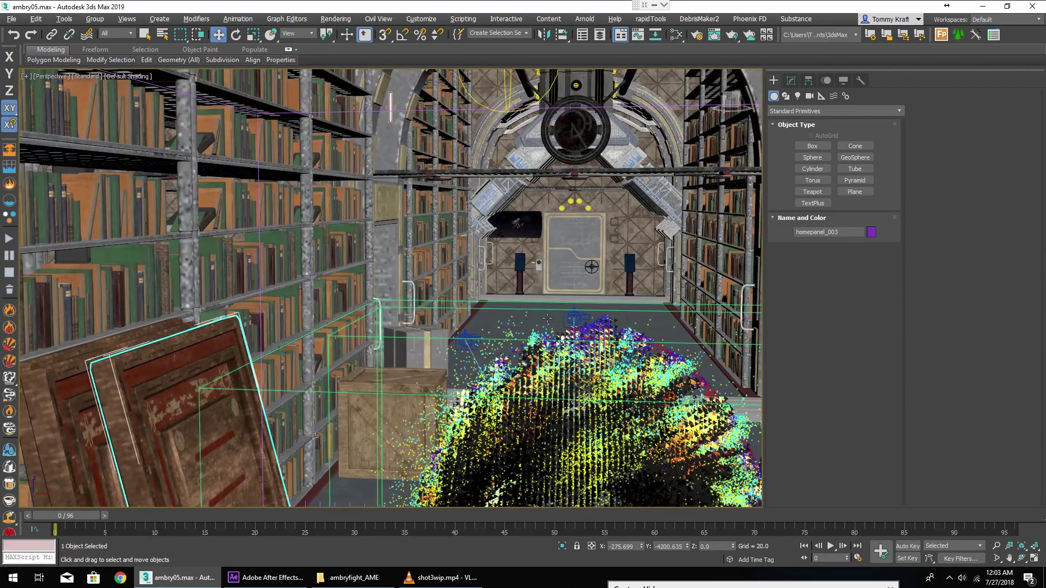
pyautogui.keyDown('alt'); pyautogui.moveTo(547, 319); pyautogui.dragTo(512, 366, button='middle'); pyautogui.keyUp('alt')
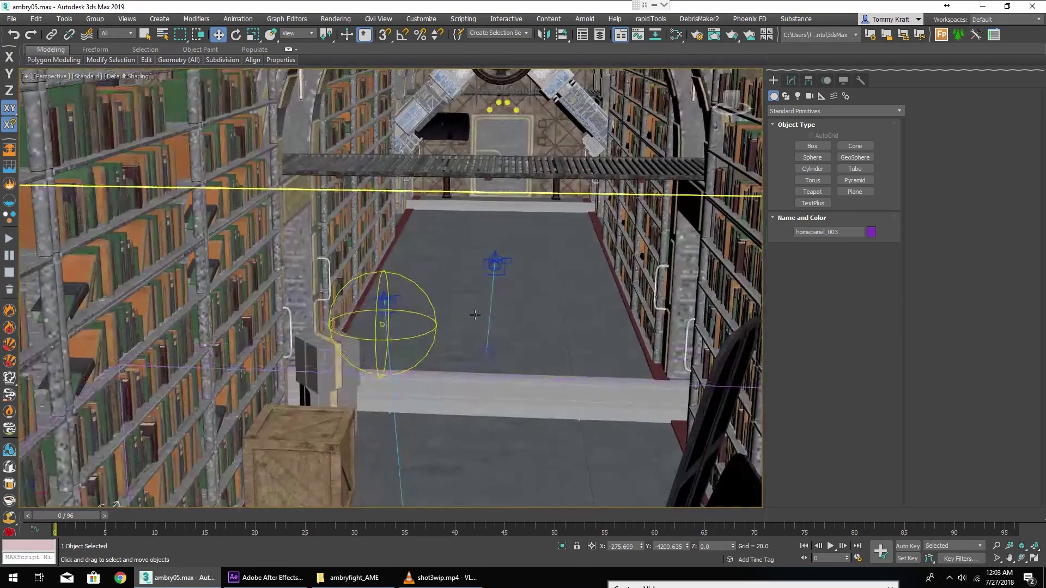
pyautogui.keyDown('alt'); pyautogui.moveTo(474, 315); pyautogui.dragTo(420, 275, button='middle'); pyautogui.keyUp('alt')
pyautogui.scroll(3, 254, 224)
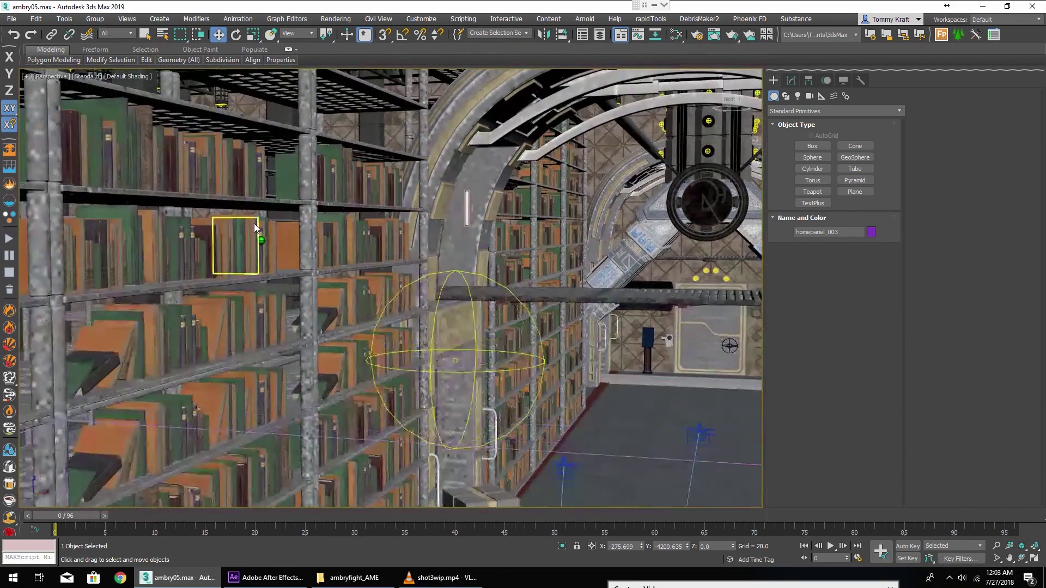
pyautogui.moveTo(354, 317); pyautogui.dragTo(347, 157, button='middle')
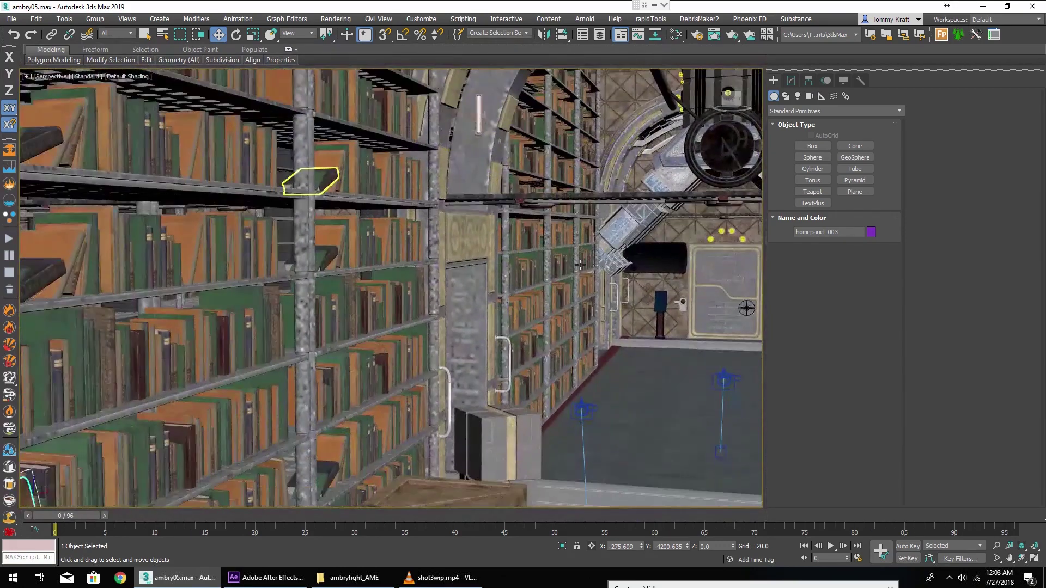
pyautogui.moveTo(578, 265); pyautogui.dragTo(757, 268, button='middle')
pyautogui.scroll(2, 513, 203)
pyautogui.scroll(-4, 691, 266)
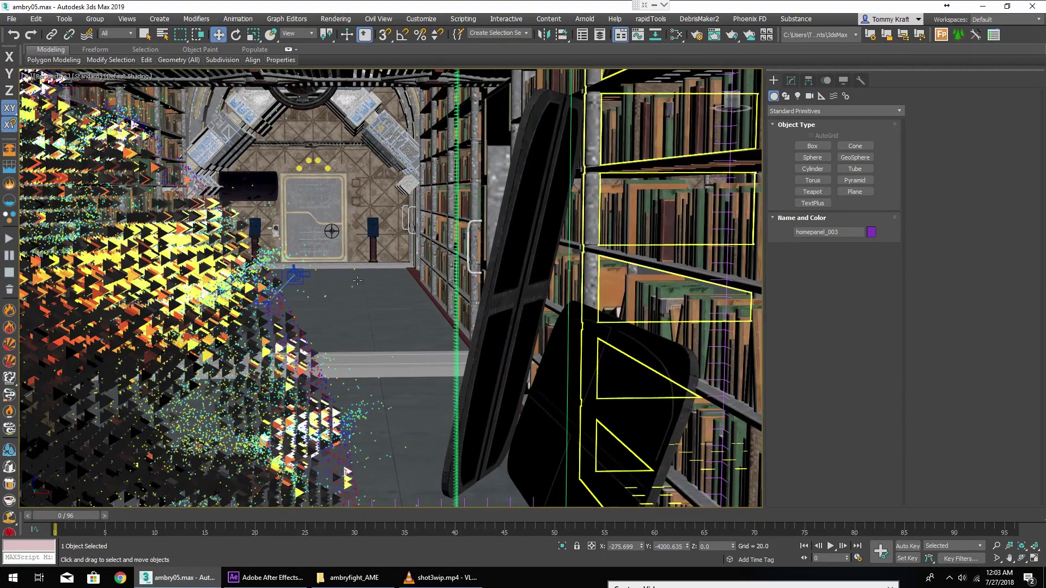
pyautogui.moveTo(234, 137); pyautogui.dragTo(362, 286, button='middle')
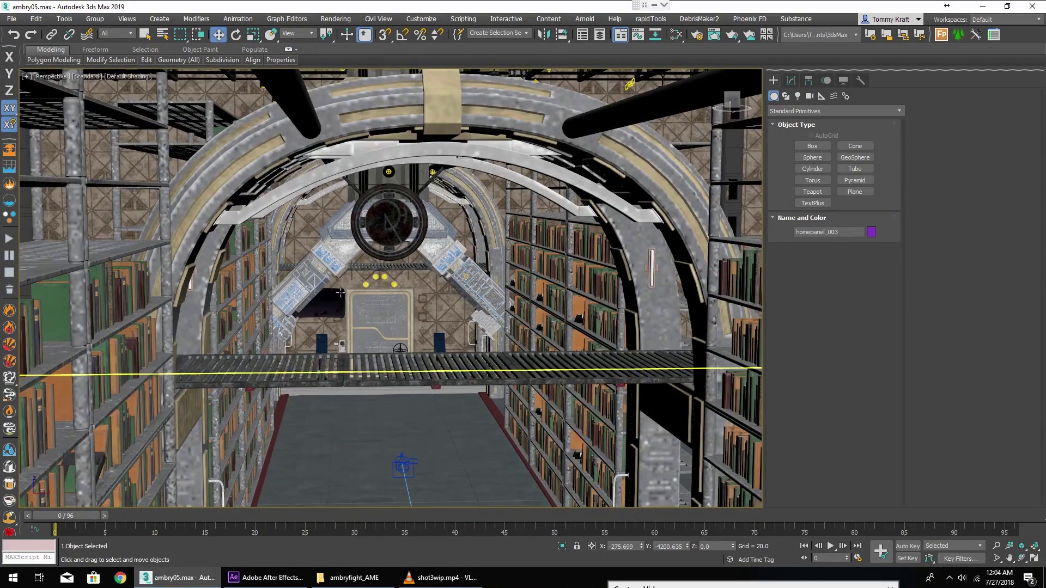
# Step: Select the T1_AmbryDoor object and inspect the area around it up close, with and without edged faces
pyautogui.click(399, 339)
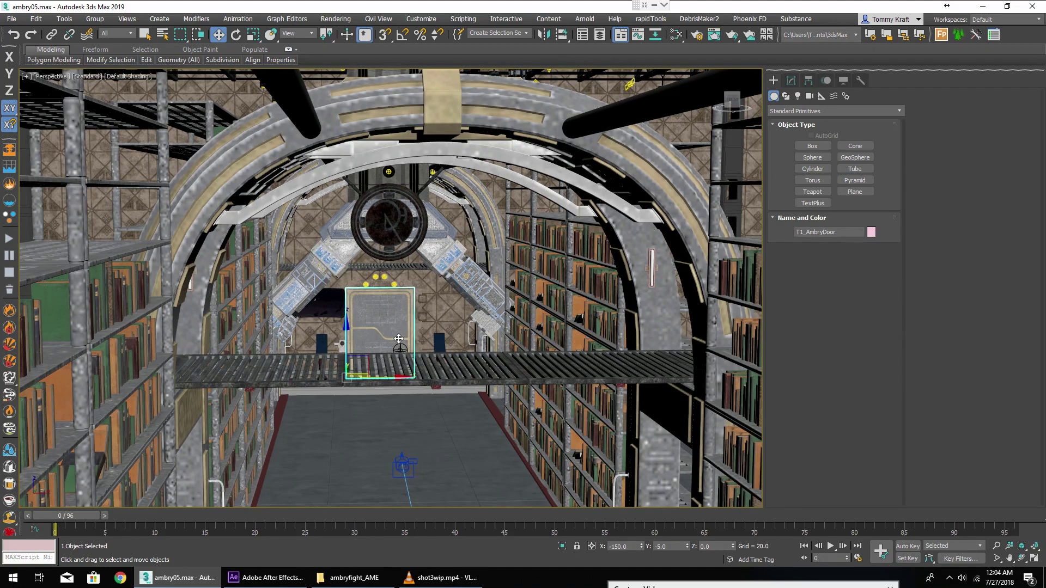
pyautogui.press('z')
pyautogui.press('F4')
pyautogui.moveTo(440, 210)
pyautogui.keyDown('alt'); pyautogui.mouseDown(button='middle')
pyautogui.moveTo(351, 221)
pyautogui.moveTo(430, 213)
pyautogui.mouseUp(button='middle'); pyautogui.keyUp('alt')
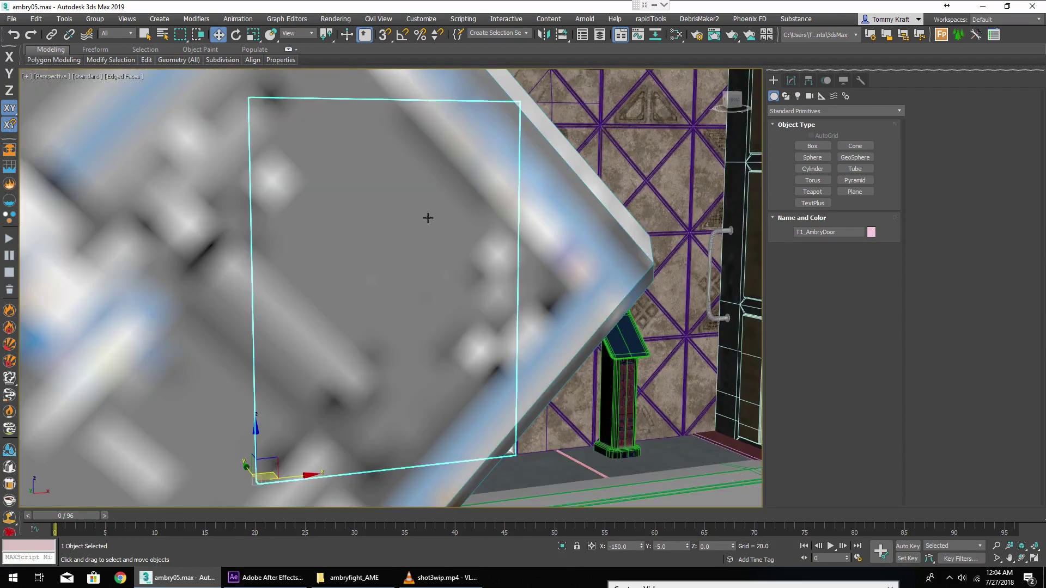
pyautogui.press('F4')
pyautogui.moveTo(482, 178)
pyautogui.keyDown('alt'); pyautogui.mouseDown(button='middle')
pyautogui.moveTo(434, 243)
pyautogui.moveTo(341, 315)
pyautogui.moveTo(483, 169)
pyautogui.mouseUp(button='middle'); pyautogui.keyUp('alt')
pyautogui.keyDown('alt'); pyautogui.moveTo(510, 117); pyautogui.dragTo(524, 247, button='middle'); pyautogui.keyUp('alt')
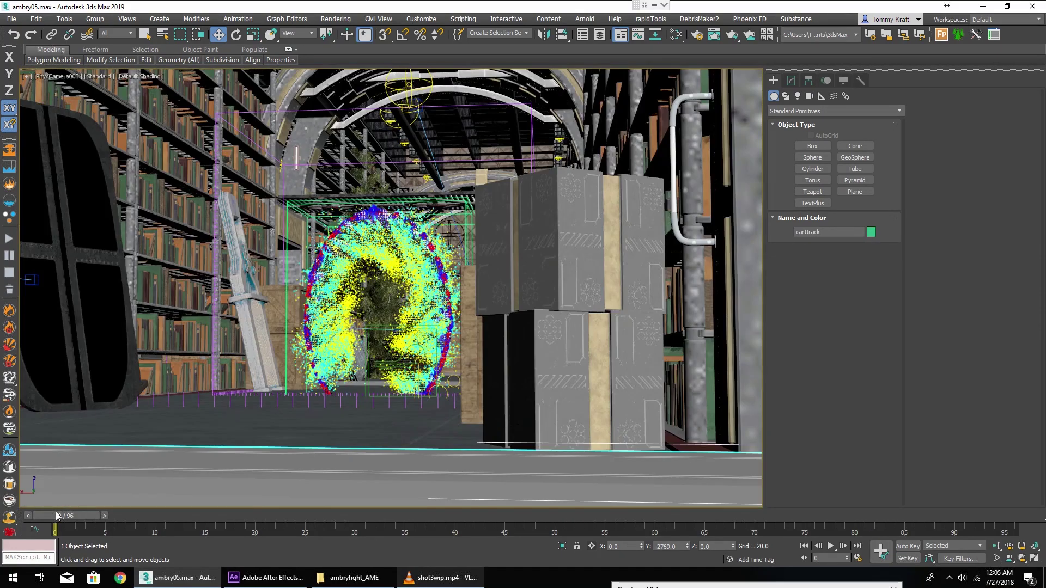
# Step: Move to frame 2 in the PhysCamera005 view and hide Layer001, which holds the shelf books
pyautogui.moveTo(56, 516); pyautogui.dragTo(76, 515)
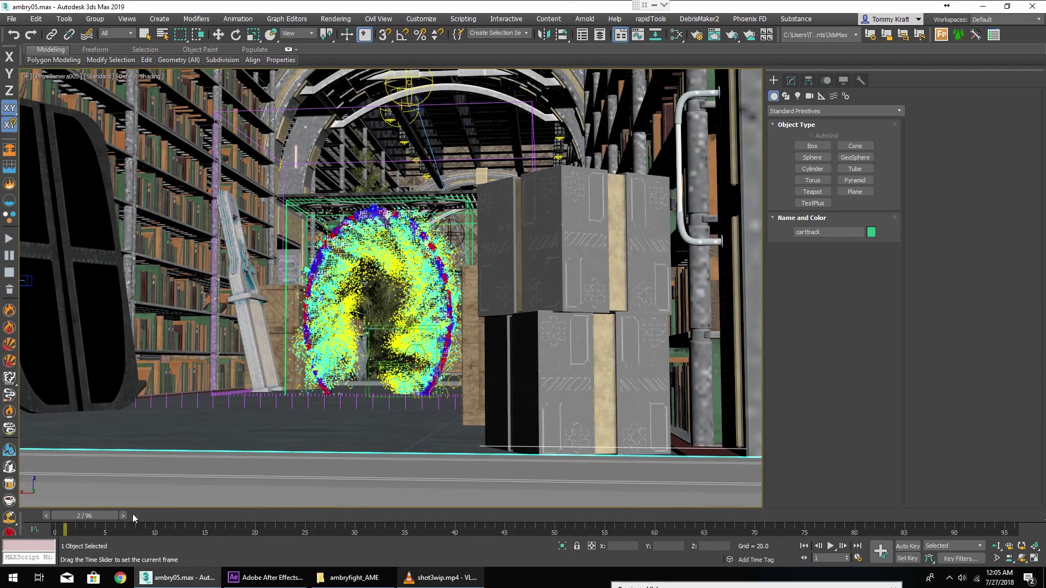
pyautogui.press('w')
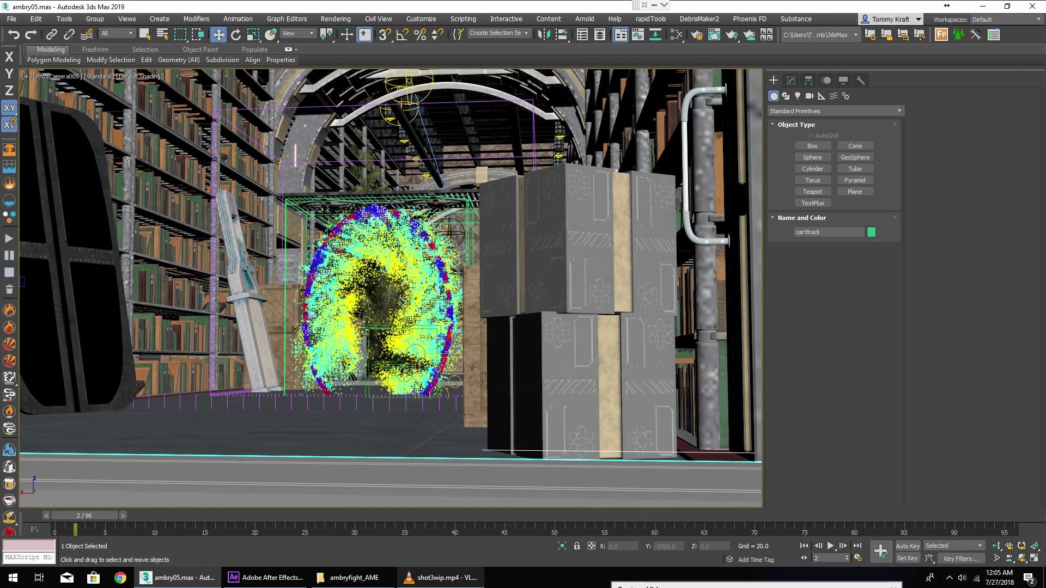
pyautogui.click(375, 209)
pyautogui.click(446, 292)
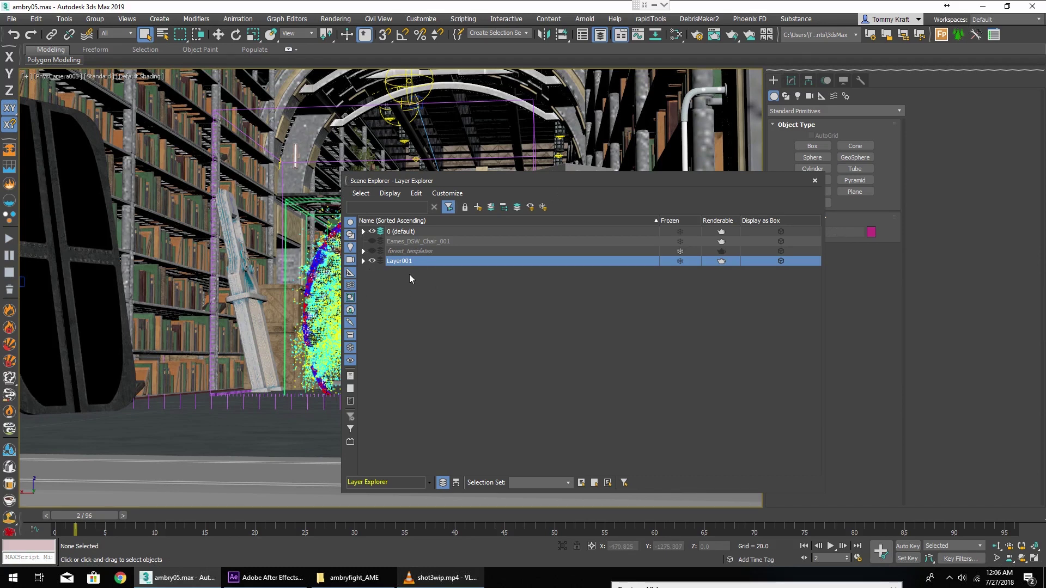
pyautogui.click(373, 262)
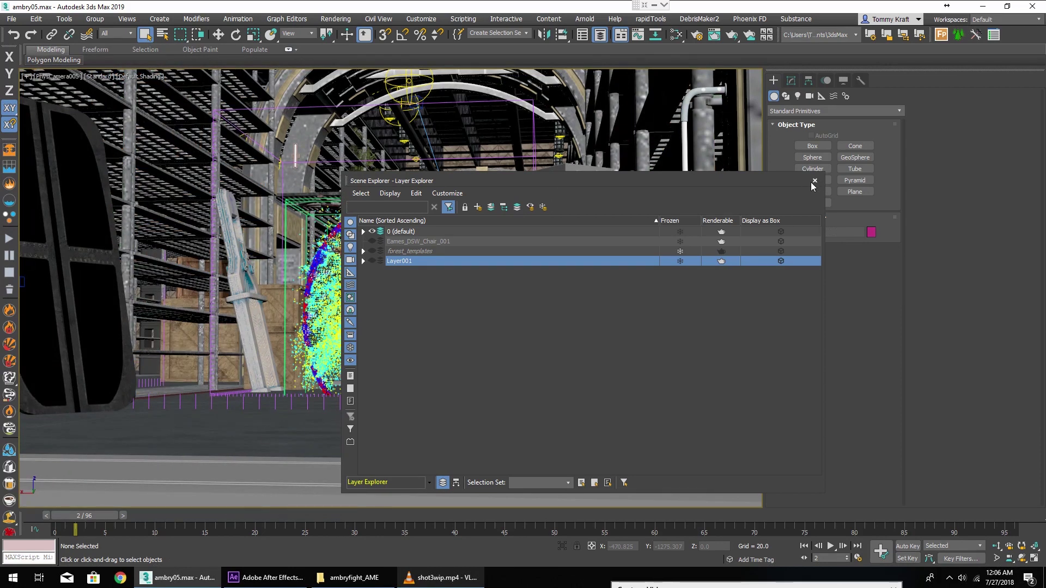
pyautogui.click(814, 181)
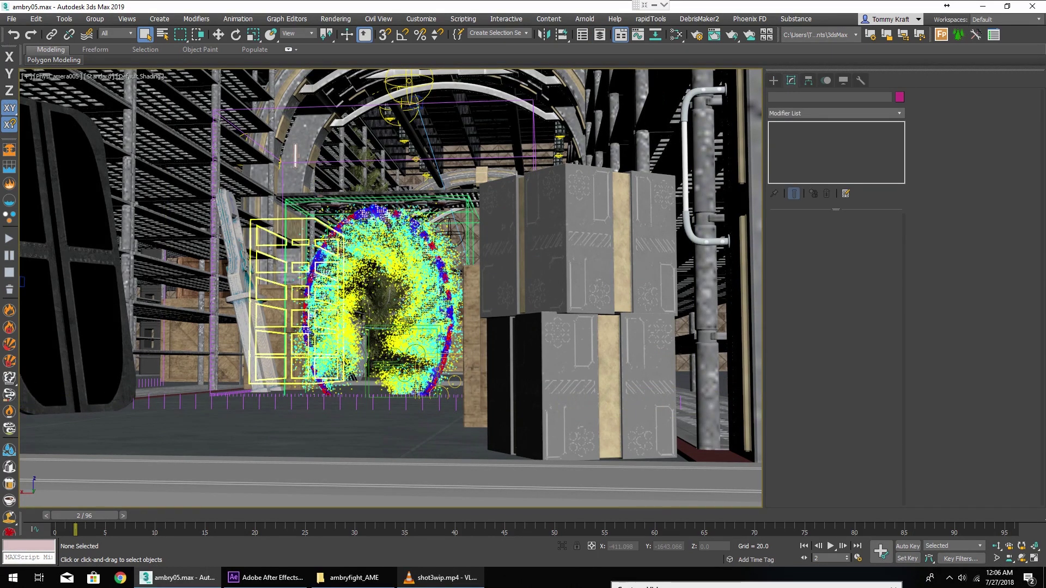
pyautogui.moveTo(84, 516)
pyautogui.mouseDown()
pyautogui.moveTo(385, 515)
pyautogui.moveTo(521, 483)
pyautogui.moveTo(654, 502)
pyautogui.moveTo(928, 493)
pyautogui.moveTo(619, 566)
pyautogui.moveTo(407, 502)
pyautogui.moveTo(210, 541)
pyautogui.moveTo(75, 526)
pyautogui.mouseUp()
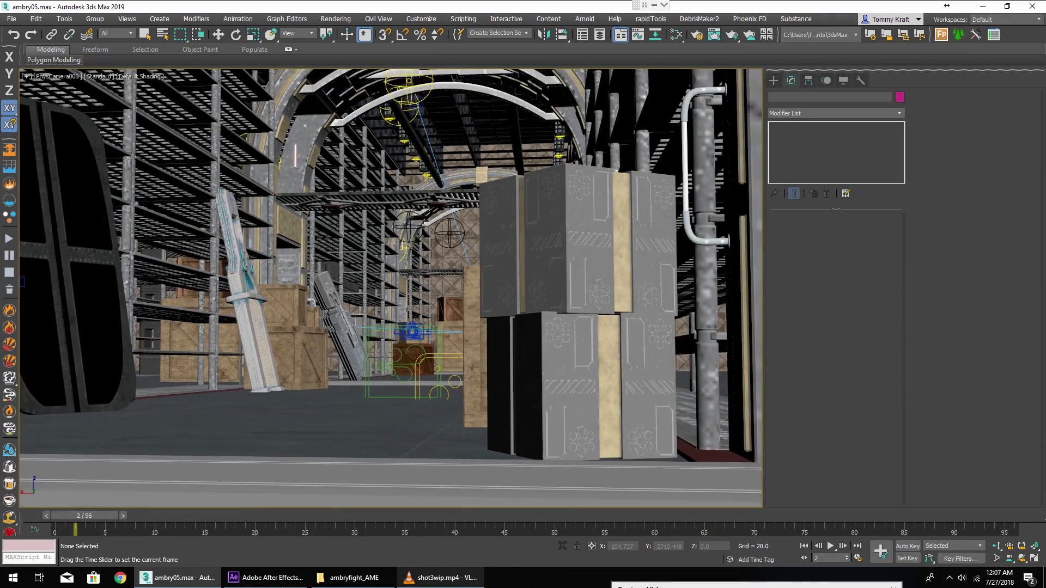
# Step: Switch to After Effects and scrub the masked footage in convop1_shot3_stable through to frame 74
pyautogui.click(282, 584)
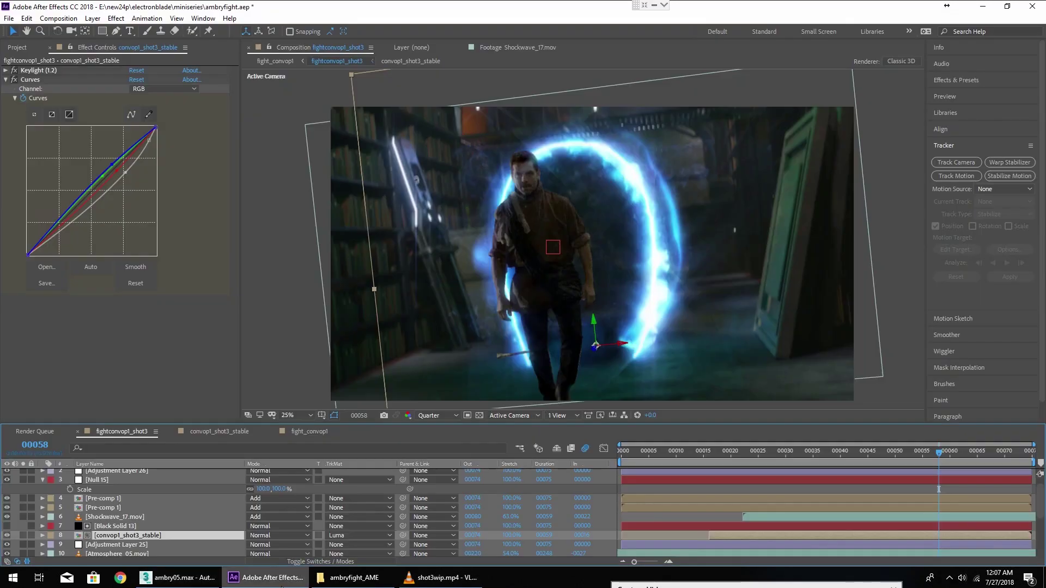
pyautogui.click(219, 433)
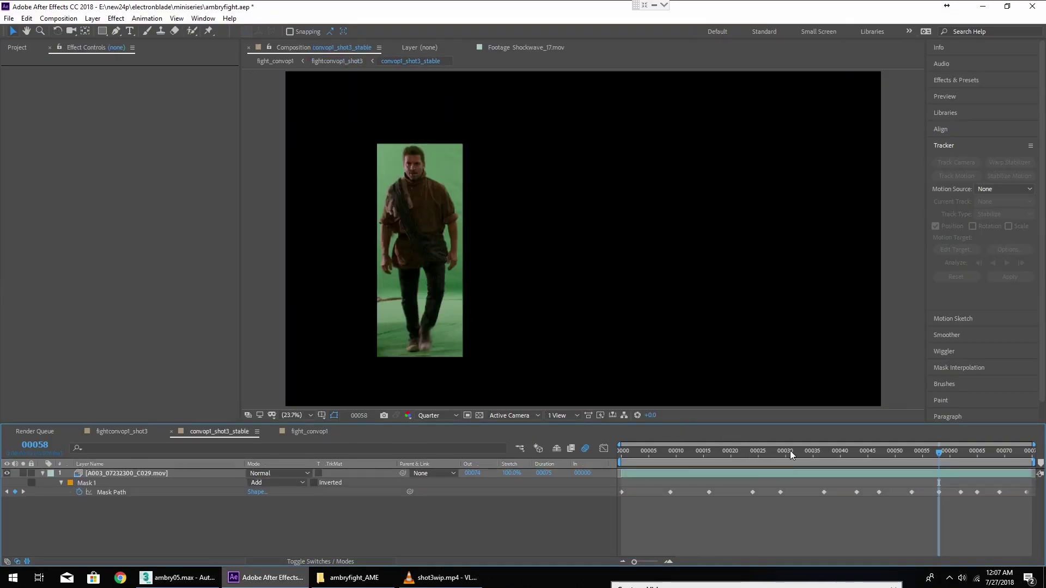
pyautogui.moveTo(790, 450); pyautogui.dragTo(1028, 468)
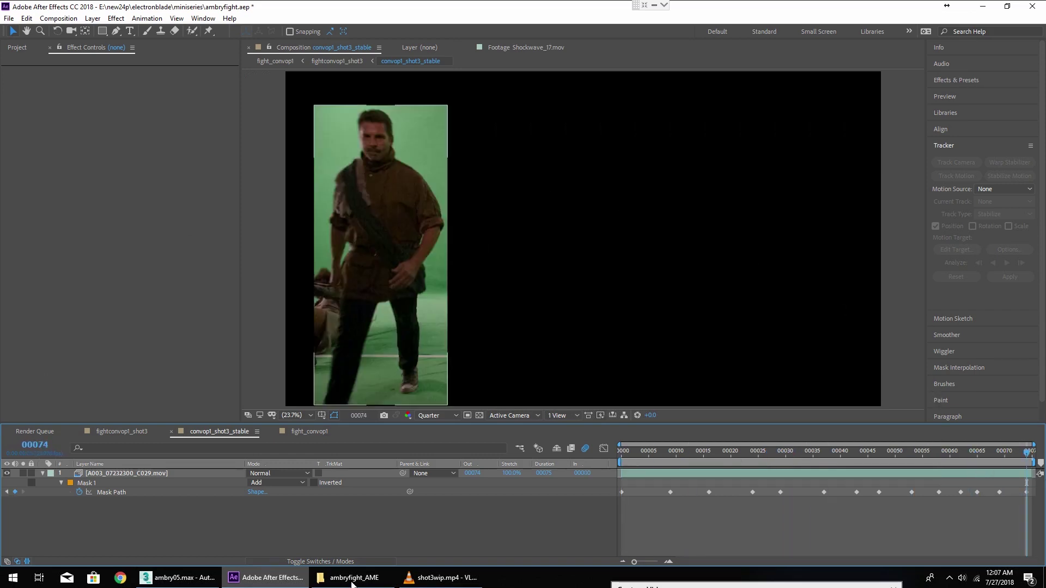
# Step: Switch to 3ds Max and hide everything in the transmat01 scene except the Torus001 portal ring
pyautogui.click(179, 578)
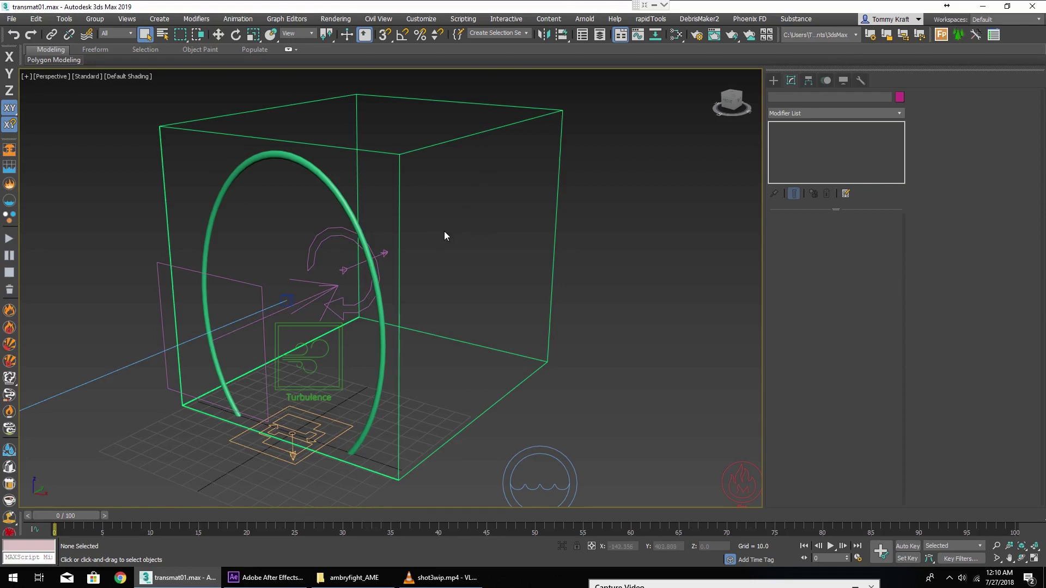
pyautogui.moveTo(444, 236); pyautogui.dragTo(463, 234, button='middle')
pyautogui.click(570, 218)
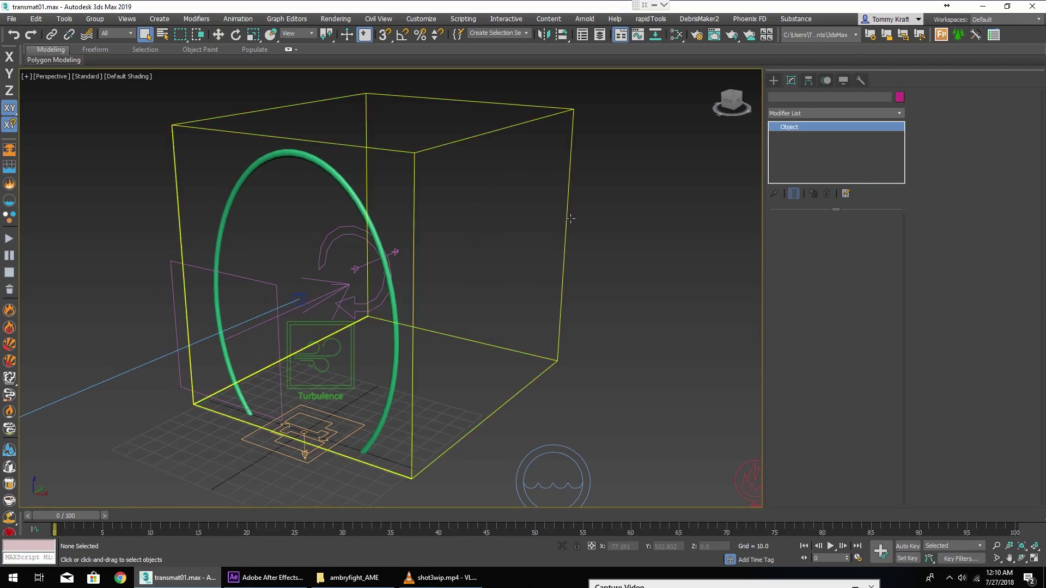
pyautogui.click(378, 240)
pyautogui.rightClick(376, 238)
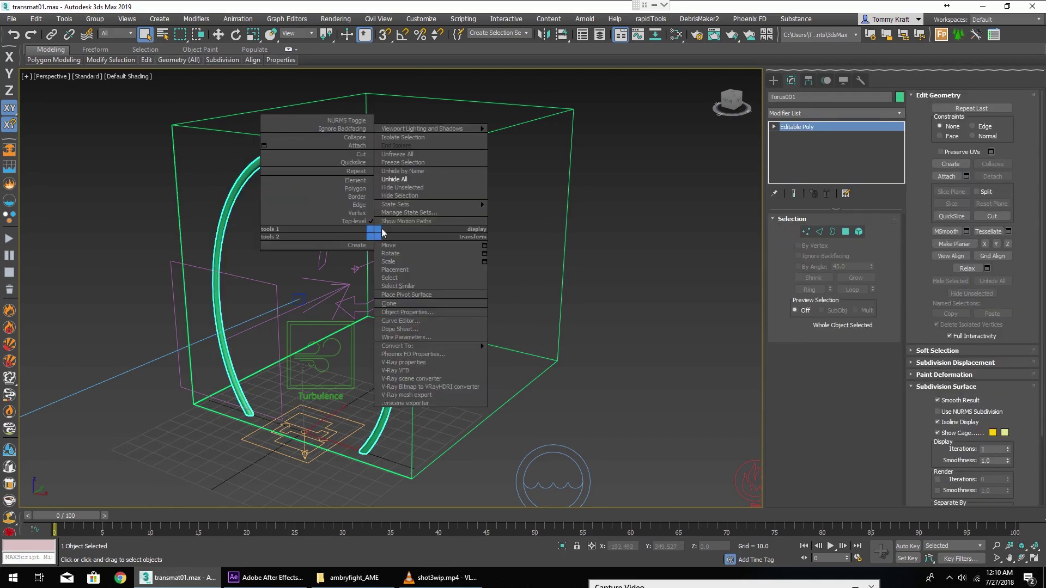
pyautogui.click(413, 188)
pyautogui.moveTo(318, 306); pyautogui.dragTo(456, 282, button='middle')
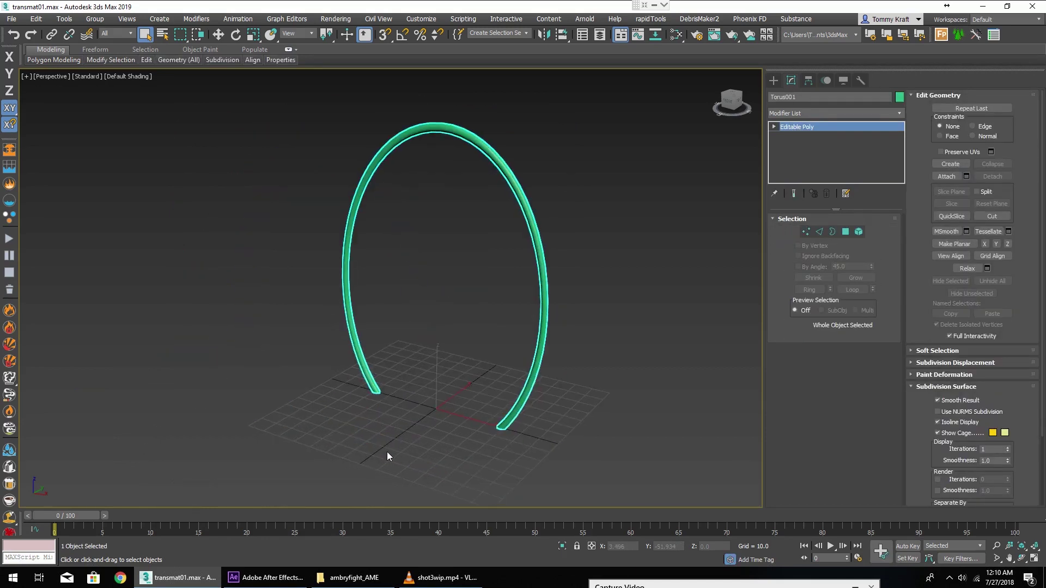
# Step: Select the Torus001 ring and the Vortex001 space warp to examine how the portal's liquid simulation is set up
pyautogui.scroll(4, 387, 452)
pyautogui.scroll(-3, 272, 485)
pyautogui.moveTo(413, 220)
pyautogui.keyDown('alt'); pyautogui.mouseDown(button='middle')
pyautogui.moveTo(509, 217)
pyautogui.moveTo(395, 231)
pyautogui.moveTo(420, 212)
pyautogui.mouseUp(button='middle'); pyautogui.keyUp('alt')
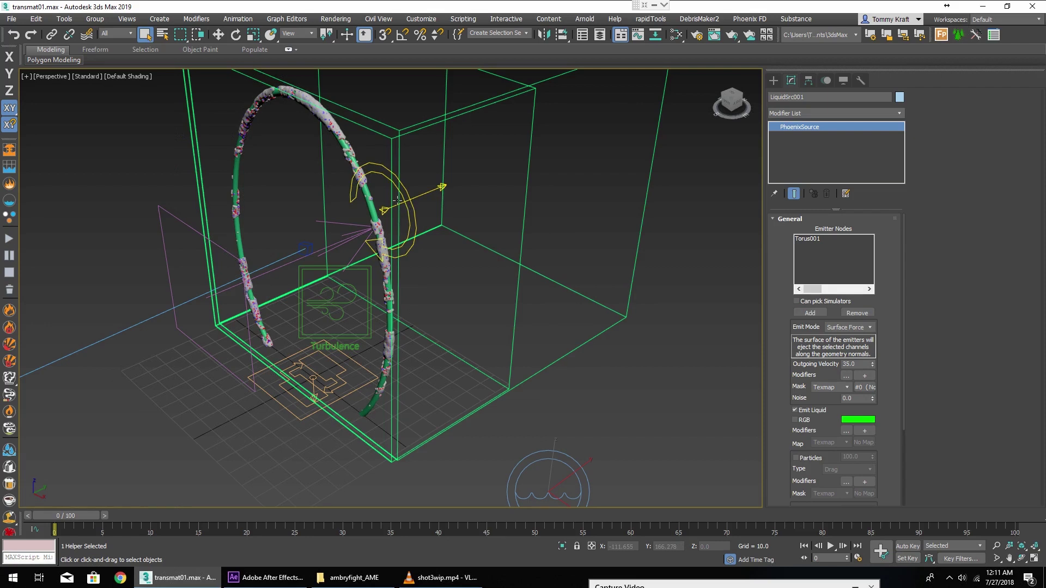
pyautogui.click(377, 209)
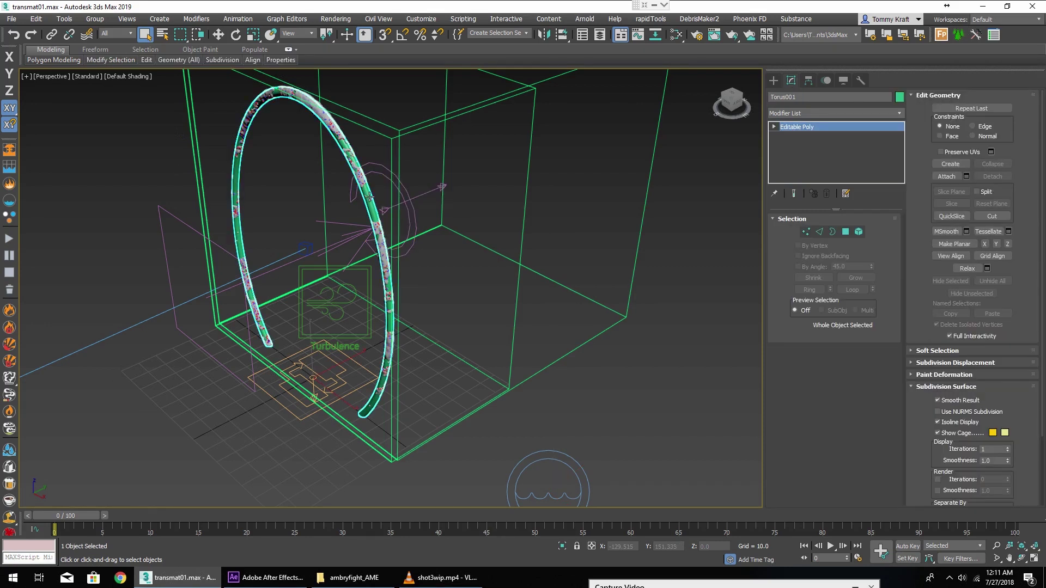
pyautogui.moveTo(406, 205); pyautogui.dragTo(492, 252, button='middle')
pyautogui.click(398, 260)
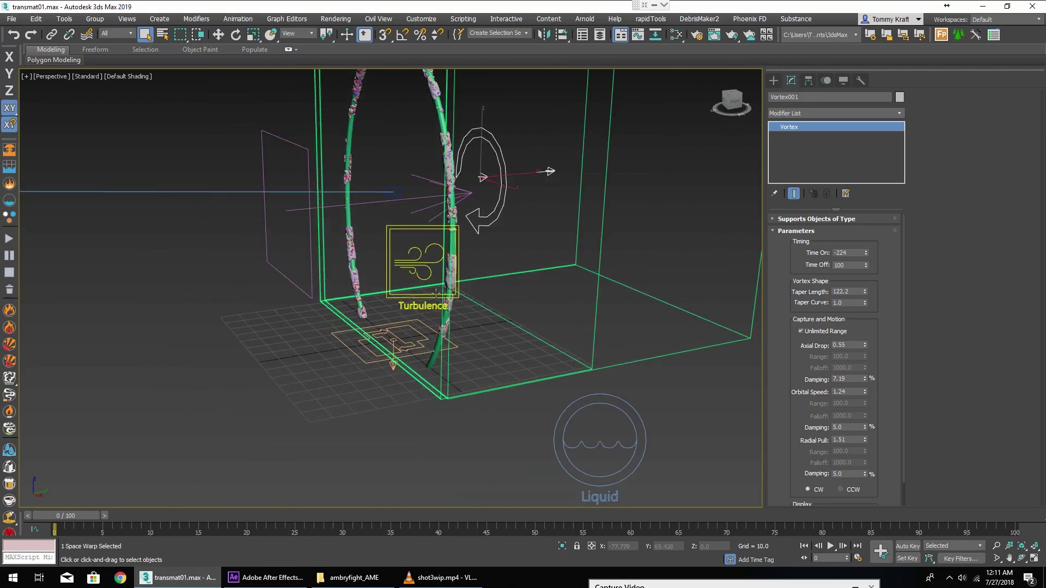
pyautogui.moveTo(409, 303); pyautogui.dragTo(344, 416, button='middle')
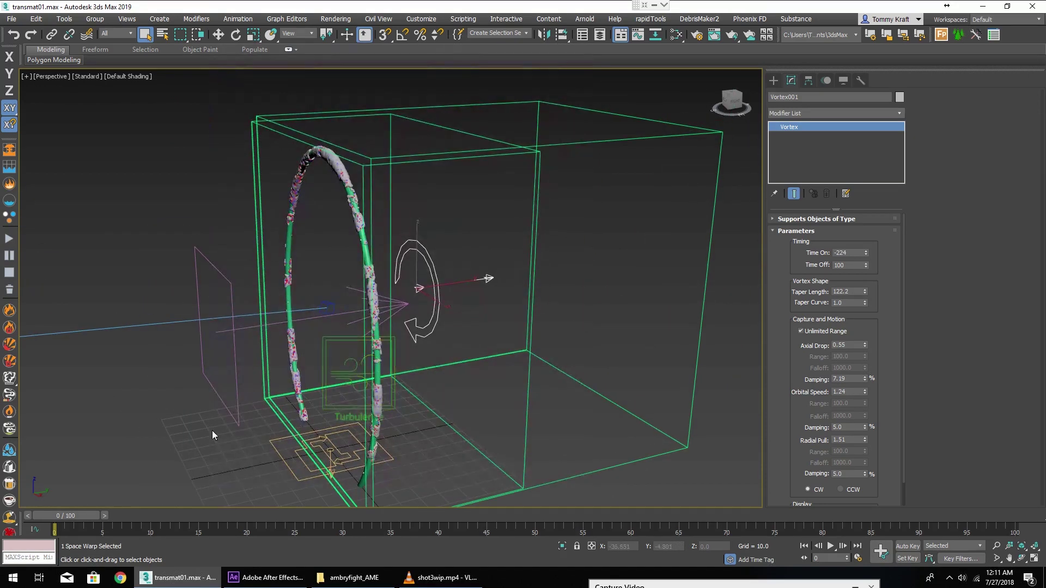
# Step: Scrub the timeline through frame 16 to frame 30 to examine how the liquid particles spread from the ring
pyautogui.moveTo(76, 516); pyautogui.dragTo(161, 507)
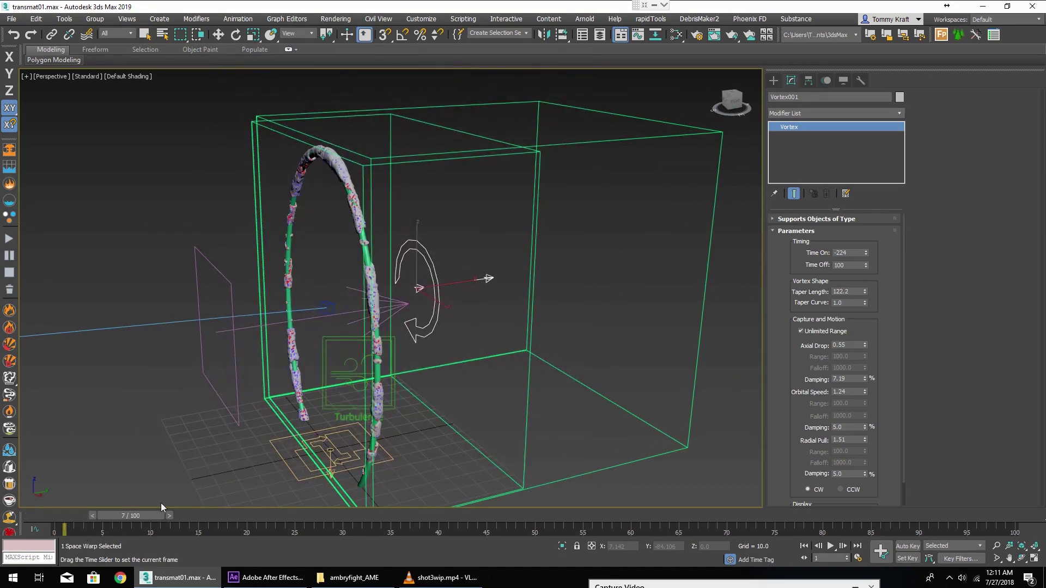
pyautogui.moveTo(239, 516); pyautogui.dragTo(310, 512)
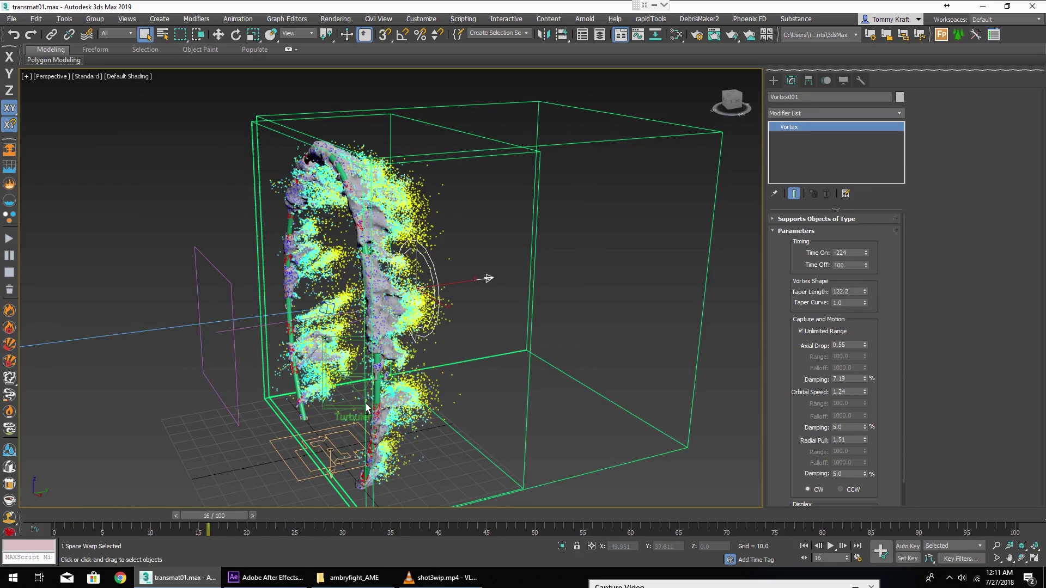
pyautogui.moveTo(369, 409)
pyautogui.keyDown('alt'); pyautogui.mouseDown(button='middle')
pyautogui.moveTo(421, 410)
pyautogui.moveTo(439, 391)
pyautogui.moveTo(371, 410)
pyautogui.mouseUp(button='middle'); pyautogui.keyUp('alt')
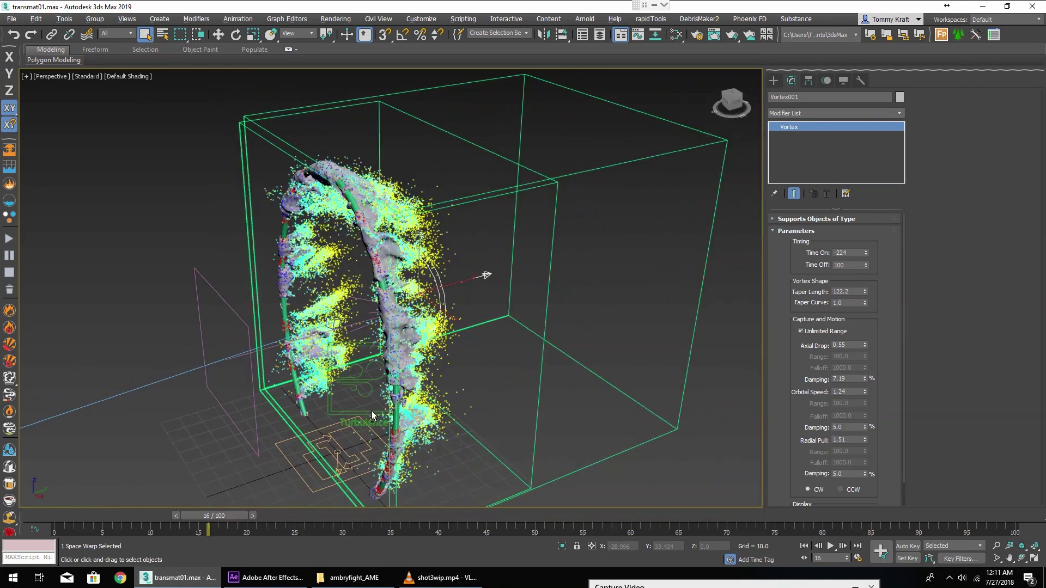
pyautogui.click(345, 516)
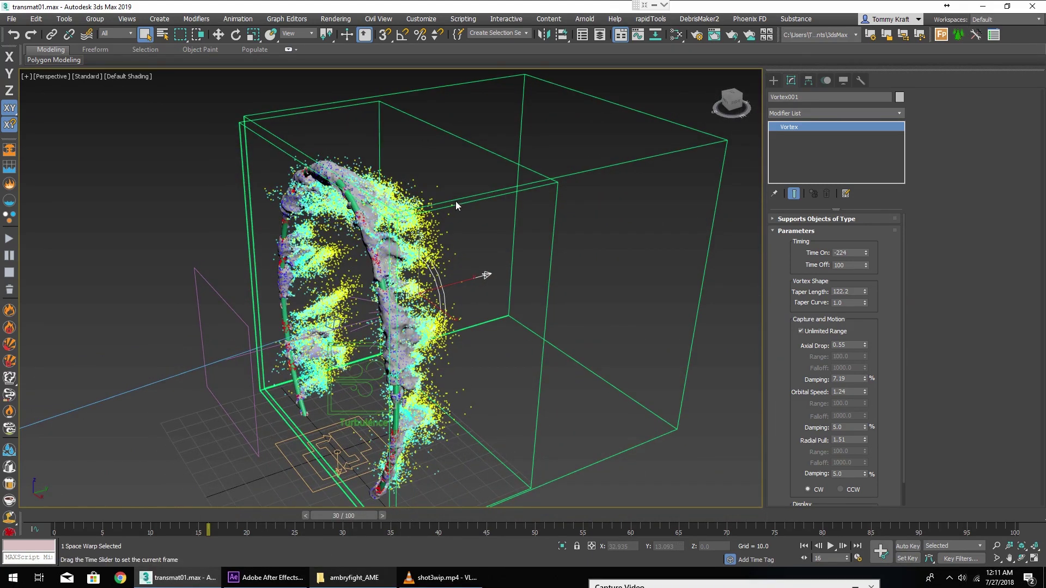
pyautogui.moveTo(461, 352); pyautogui.dragTo(444, 330, button='middle')
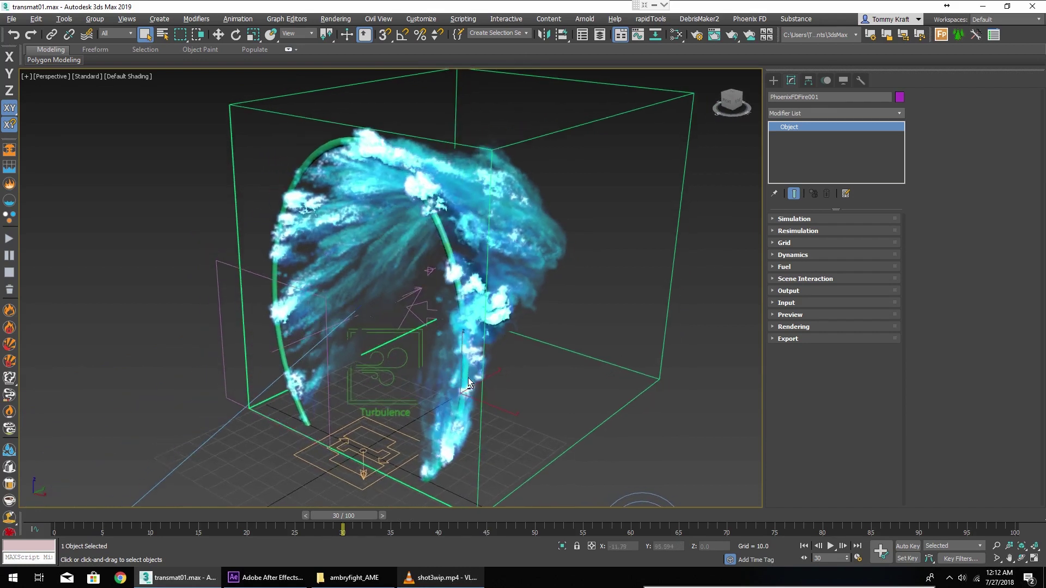
# Step: Select the PhoenixFDFire001 simulator and examine its blue fire preview at frame 30 from several angles
pyautogui.keyDown('alt'); pyautogui.moveTo(469, 378); pyautogui.dragTo(538, 346, button='middle'); pyautogui.keyUp('alt')
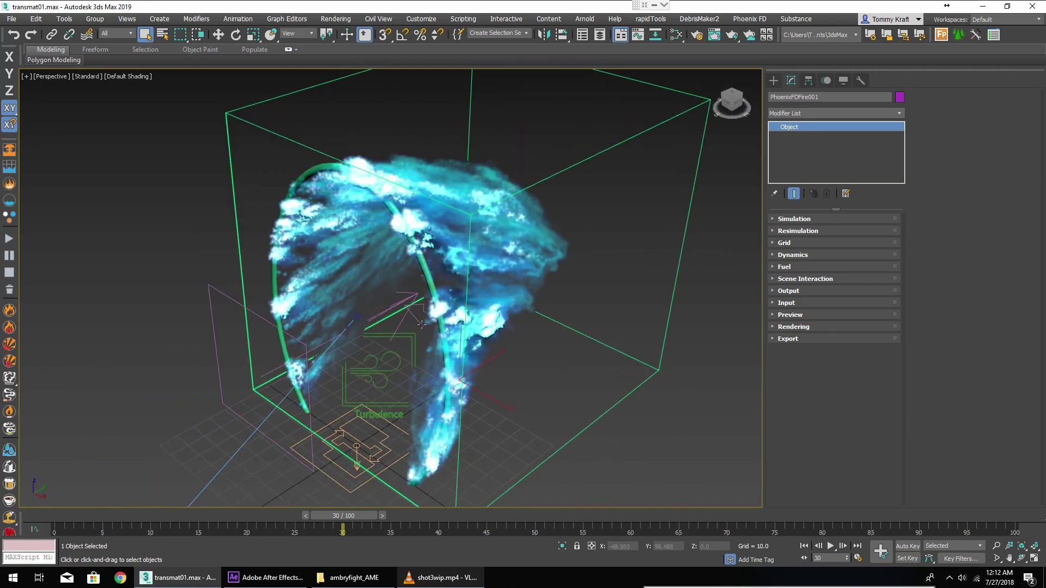
pyautogui.moveTo(427, 293)
pyautogui.keyDown('alt'); pyautogui.mouseDown(button='middle')
pyautogui.moveTo(399, 284)
pyautogui.moveTo(418, 283)
pyautogui.mouseUp(button='middle'); pyautogui.keyUp('alt')
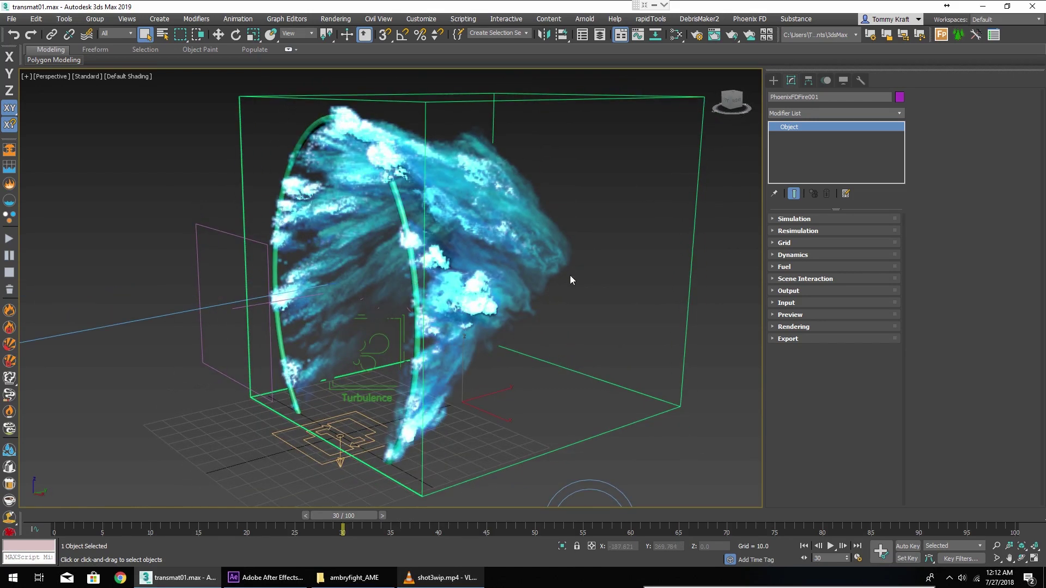
pyautogui.keyDown('alt'); pyautogui.moveTo(566, 332); pyautogui.dragTo(531, 310, button='middle'); pyautogui.keyUp('alt')
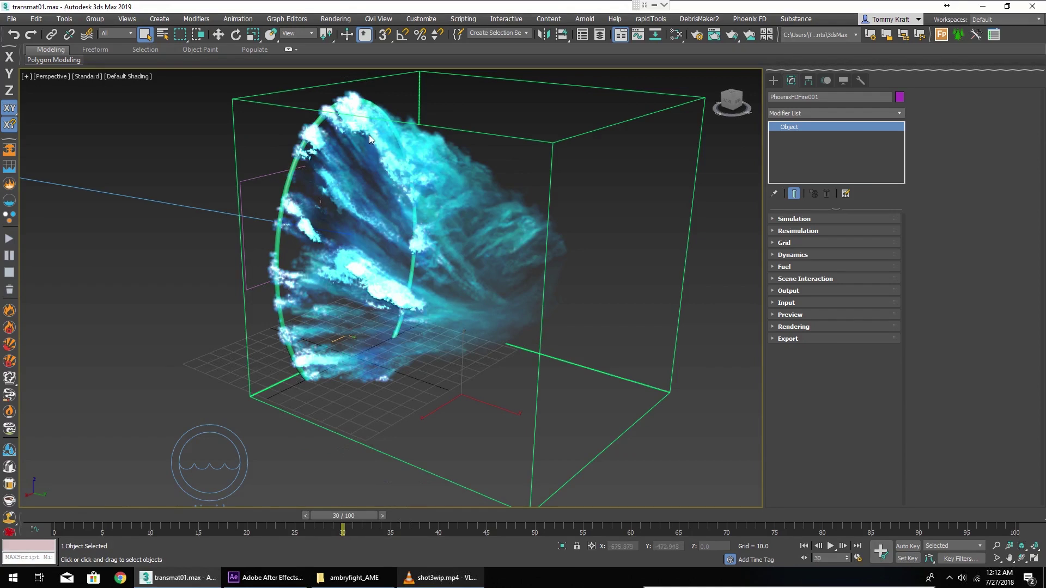
# Step: Select the PHXSource001 fire source and review its emitter nodes, outgoing velocity, temperature and smoke settings
pyautogui.keyDown('alt'); pyautogui.moveTo(347, 288); pyautogui.dragTo(353, 344, button='middle'); pyautogui.keyUp('alt')
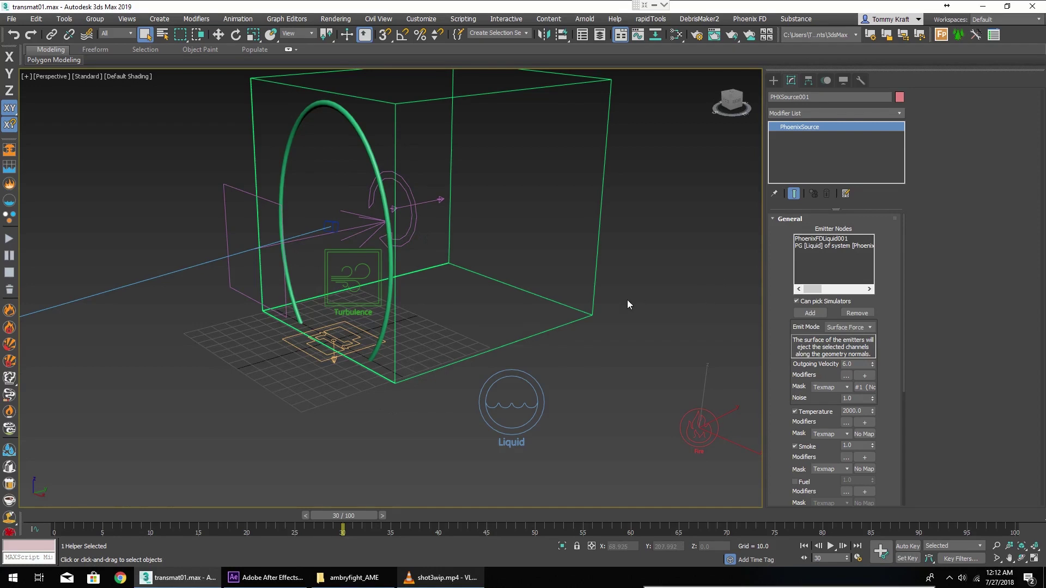
pyautogui.moveTo(505, 295); pyautogui.dragTo(433, 305, button='middle')
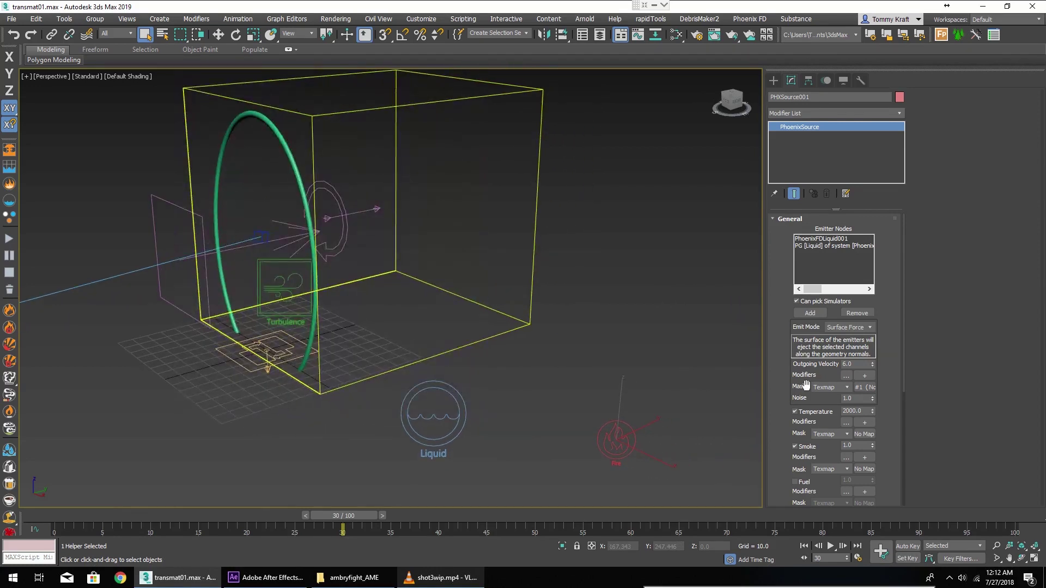
pyautogui.moveTo(798, 358); pyautogui.dragTo(797, 347)
pyautogui.scroll(-3, 798, 346)
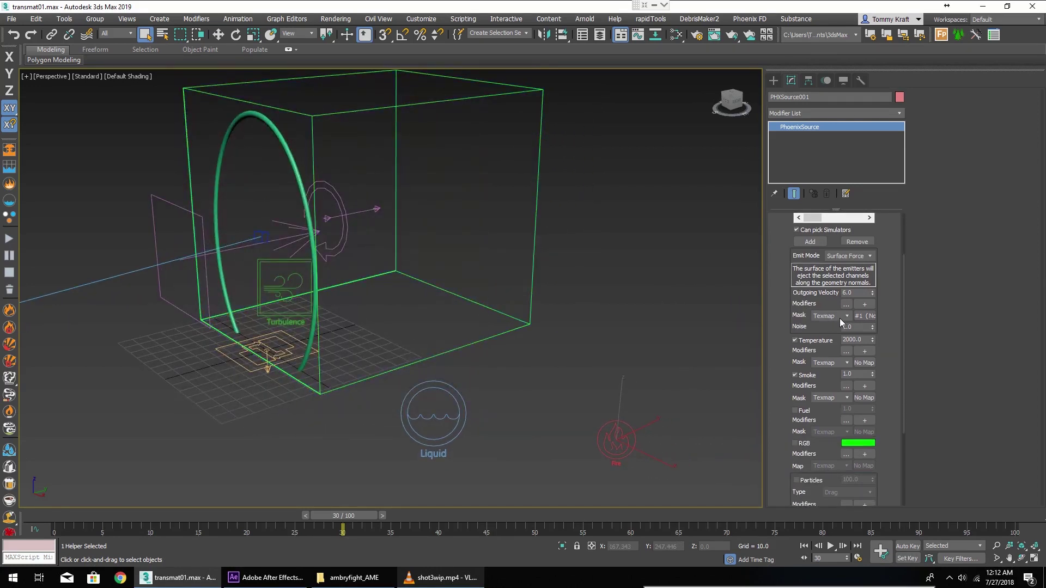
pyautogui.scroll(-1, 815, 339)
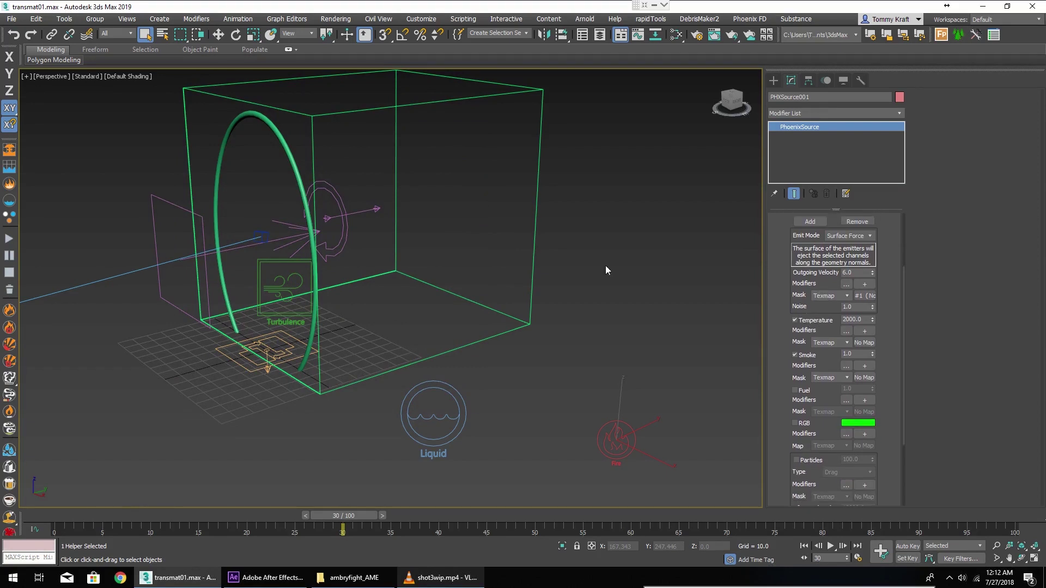
# Step: Bring back the PhoenixFDLiquid001 mesh, examine it from the side and expand its Simulation settings
pyautogui.moveTo(382, 241); pyautogui.dragTo(406, 268, button='middle')
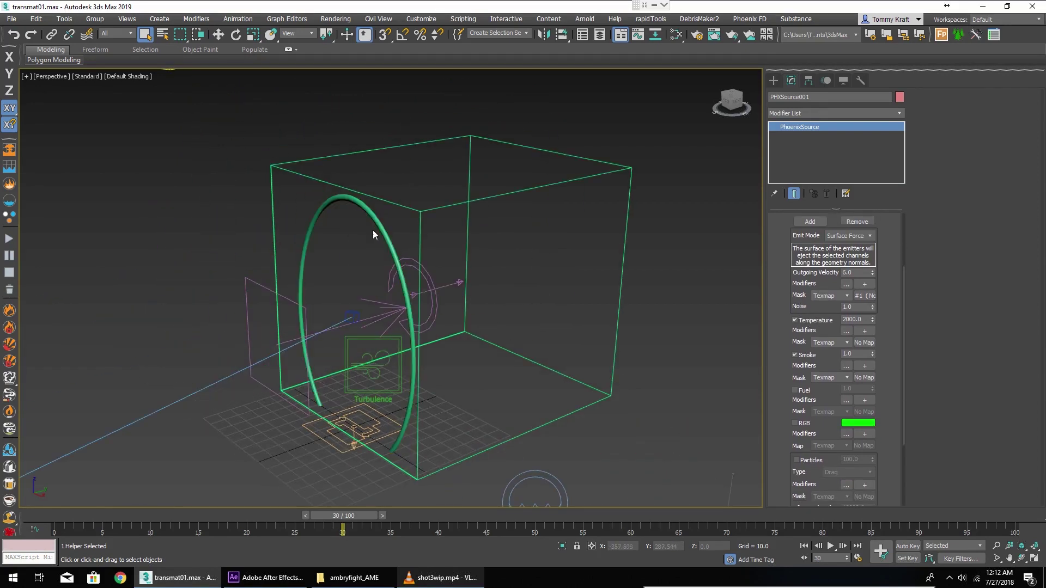
pyautogui.rightClick(385, 212)
pyautogui.click(429, 154)
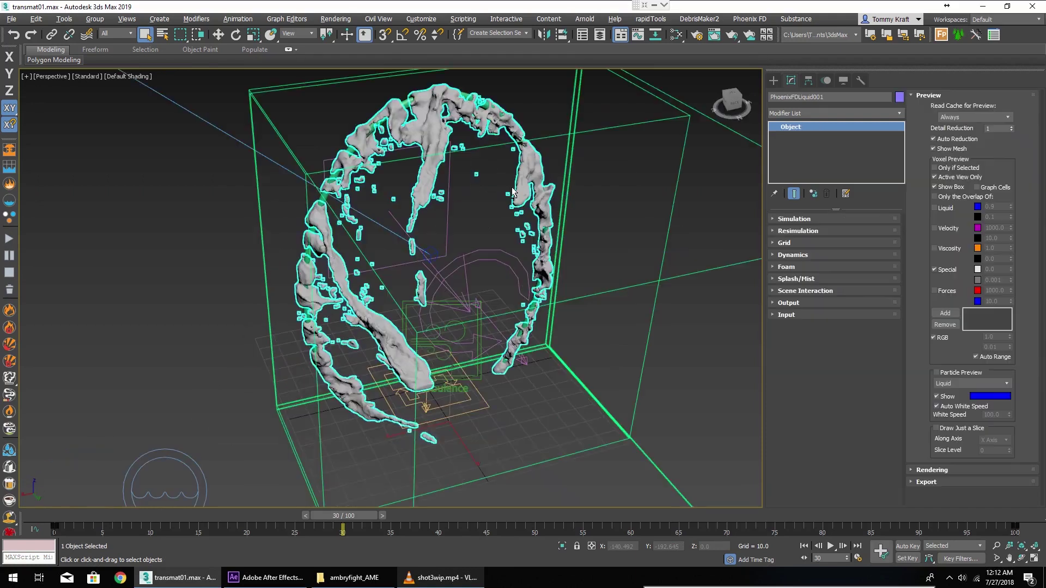
pyautogui.keyDown('alt'); pyautogui.moveTo(512, 192); pyautogui.dragTo(587, 263, button='middle'); pyautogui.keyUp('alt')
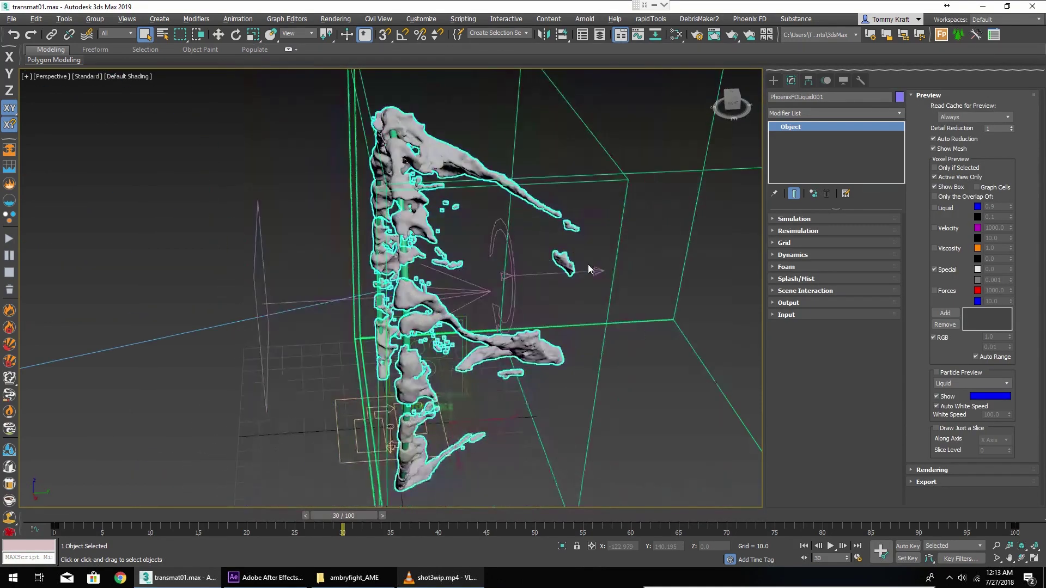
pyautogui.click(807, 221)
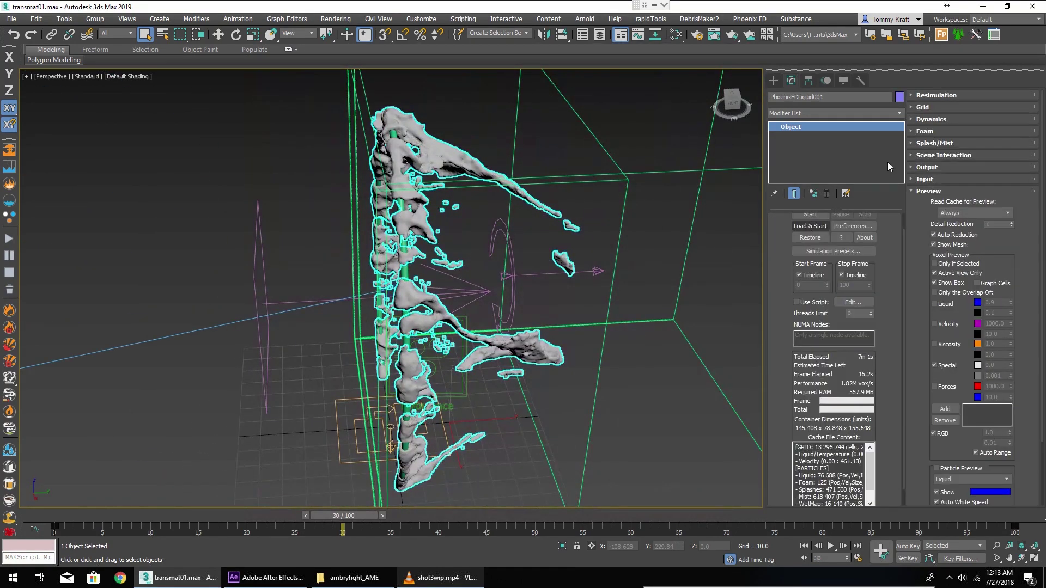
pyautogui.scroll(-3, 551, 221)
pyautogui.keyDown('alt'); pyautogui.moveTo(551, 222); pyautogui.dragTo(489, 259, button='middle'); pyautogui.keyUp('alt')
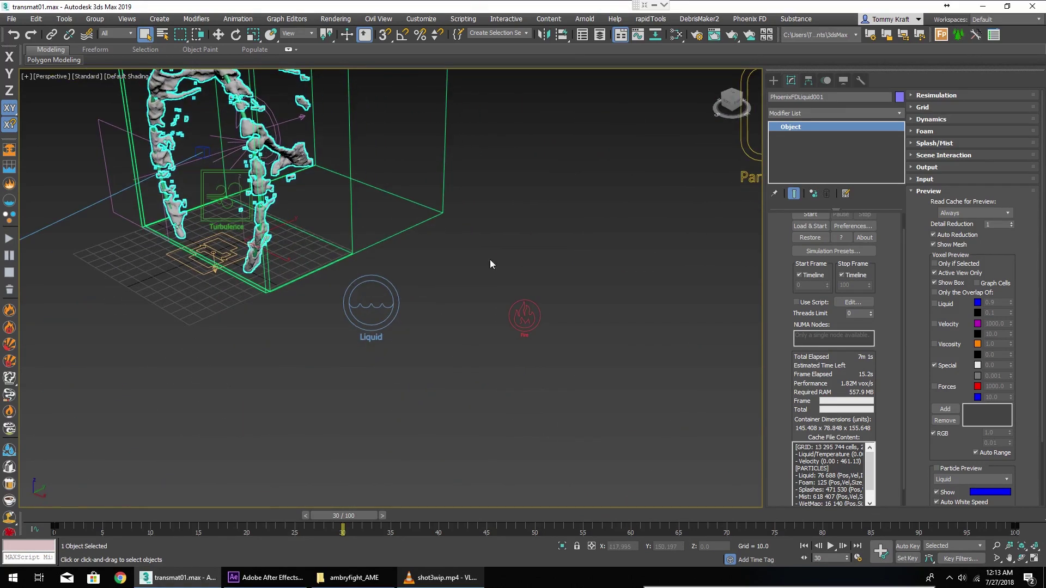
# Step: Compare the LiquidSrc001 and PHXSource001 emitter settings, and select PhoenixFDFire001 to view the fire over the liquid mesh
pyautogui.click(399, 307)
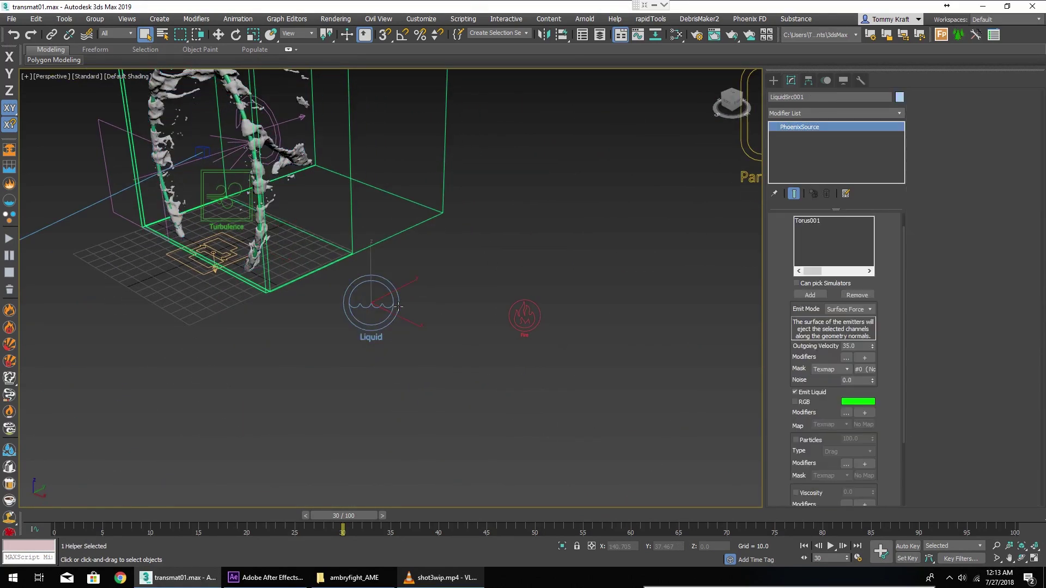
pyautogui.click(457, 290)
pyautogui.moveTo(489, 268); pyautogui.dragTo(568, 349, button='middle')
pyautogui.click(603, 397)
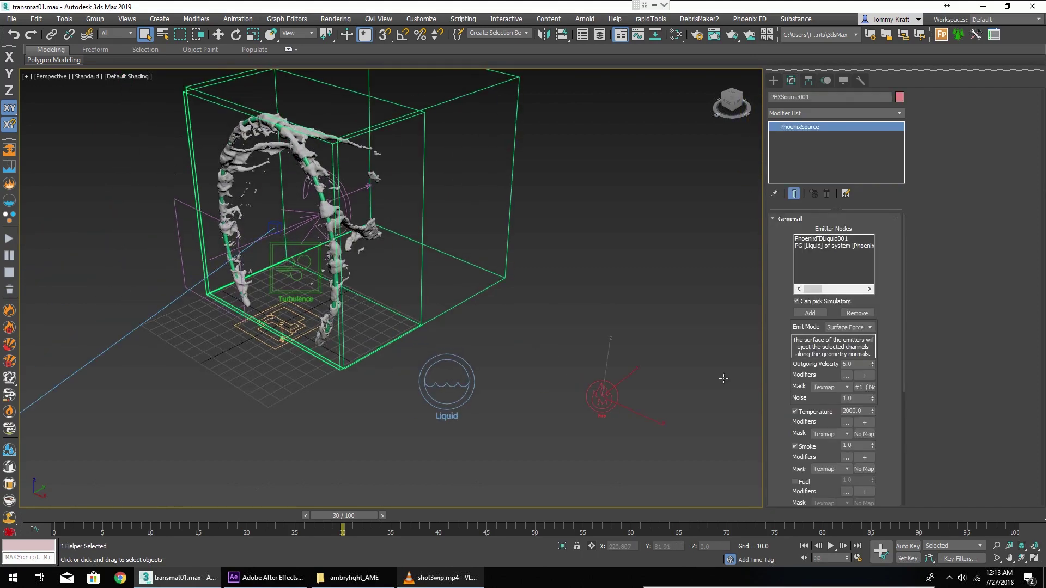
pyautogui.click(512, 209)
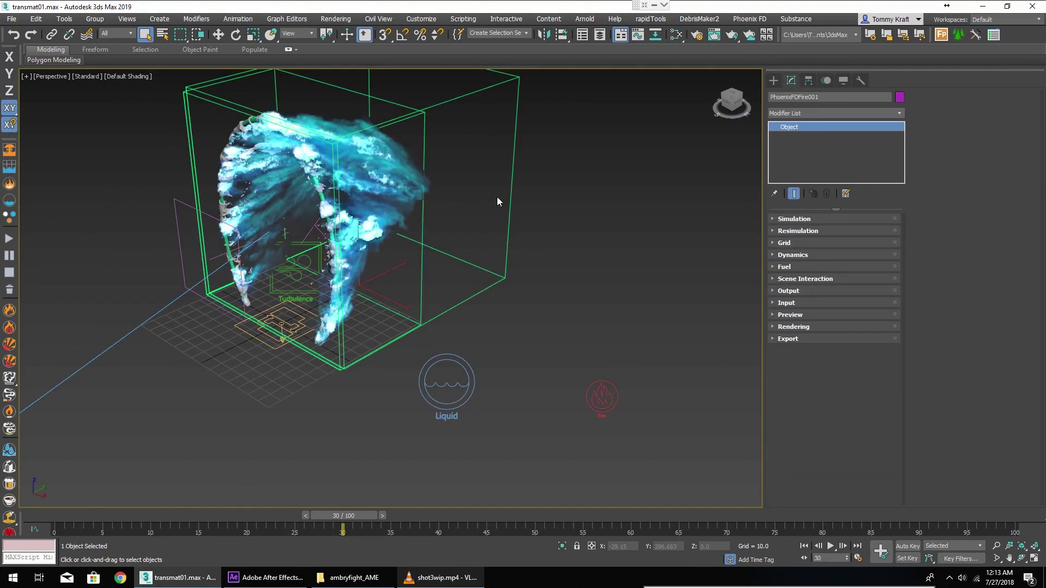
pyautogui.keyDown('alt'); pyautogui.moveTo(497, 198); pyautogui.dragTo(487, 259, button='middle'); pyautogui.keyUp('alt')
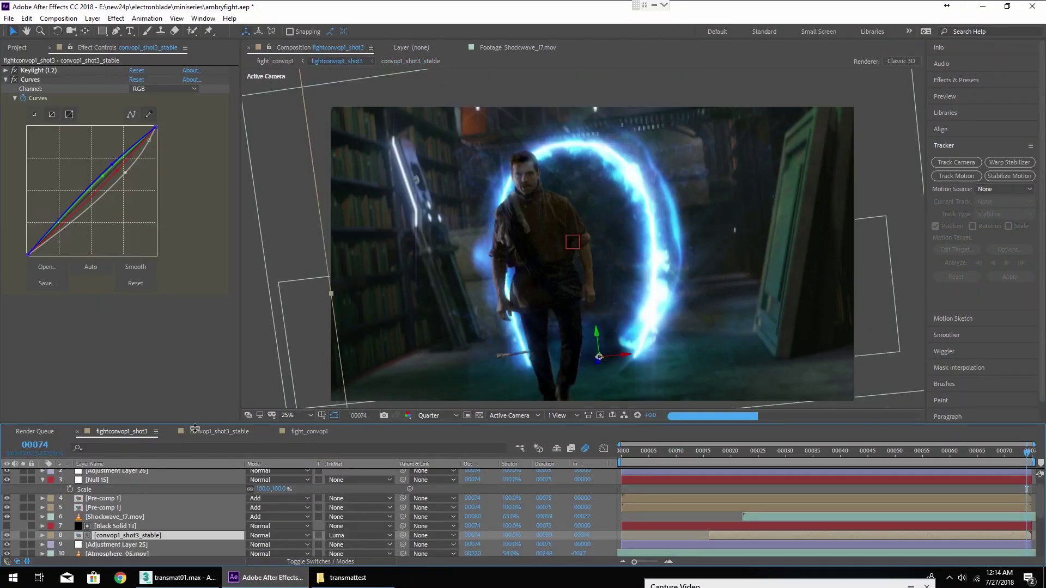
pyautogui.moveTo(195, 427); pyautogui.dragTo(224, 313)
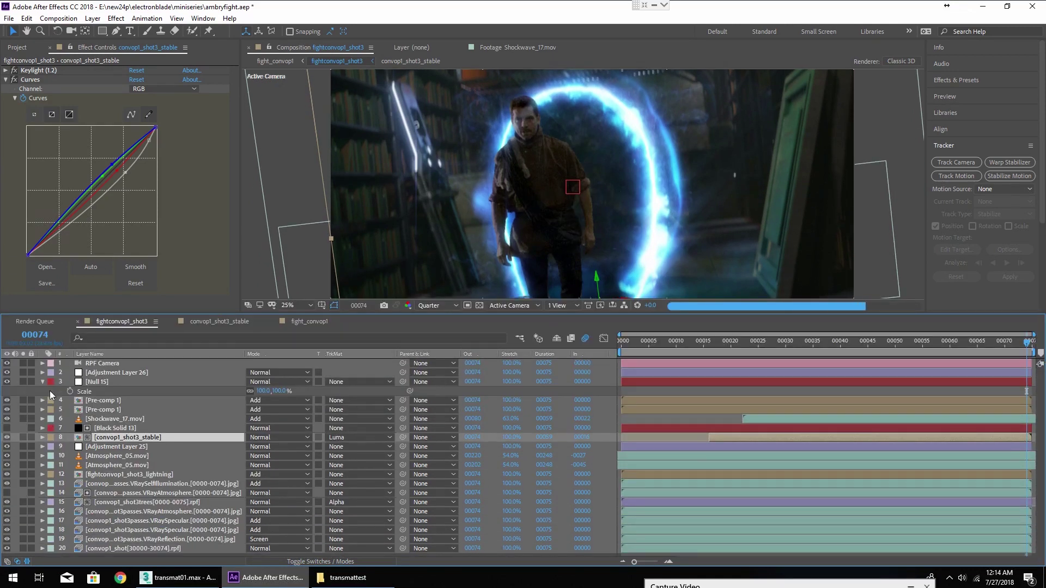
pyautogui.click(41, 382)
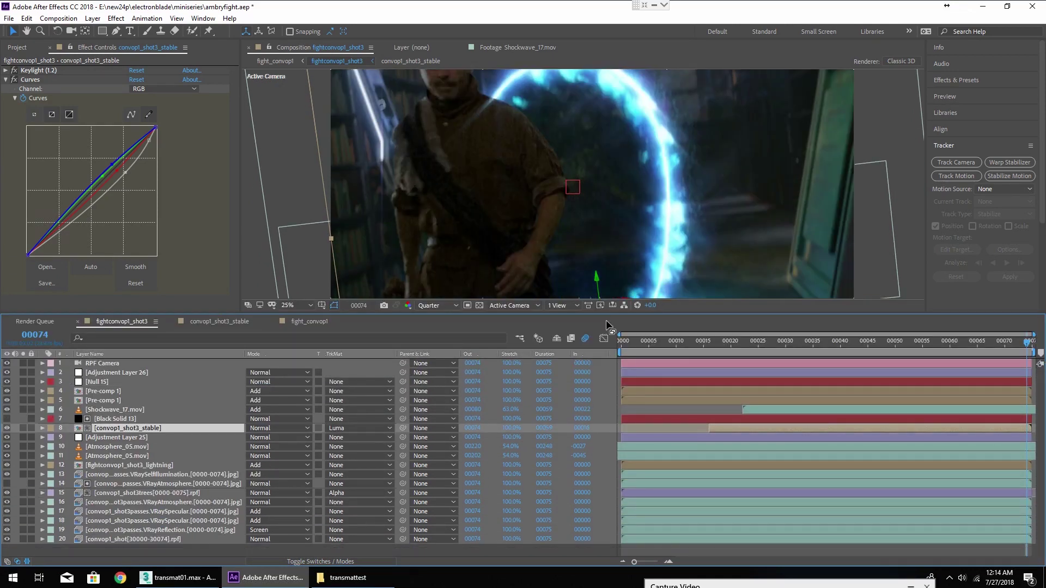
pyautogui.click(622, 343)
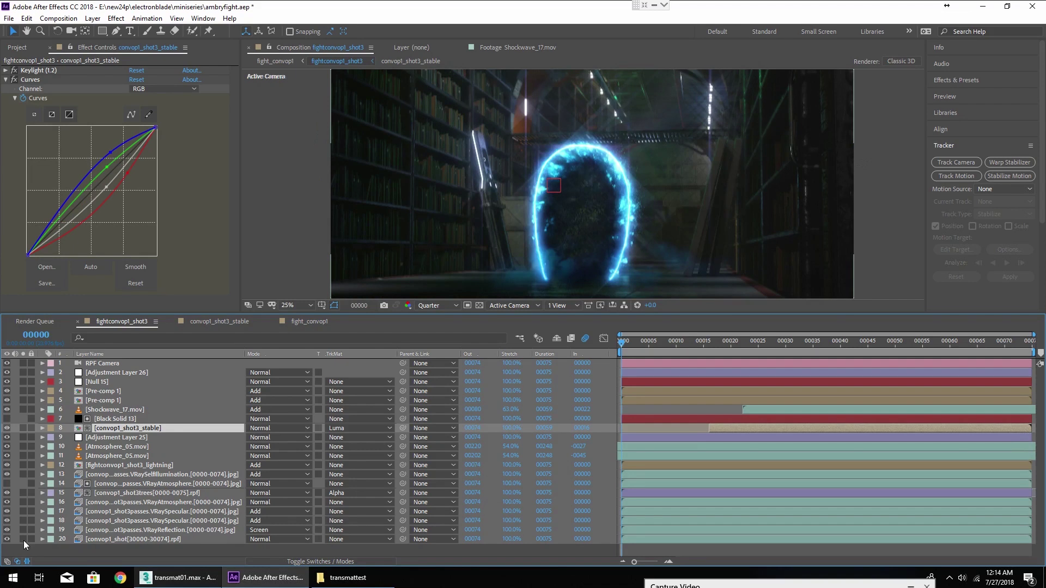
pyautogui.click(22, 540)
pyautogui.click(93, 539)
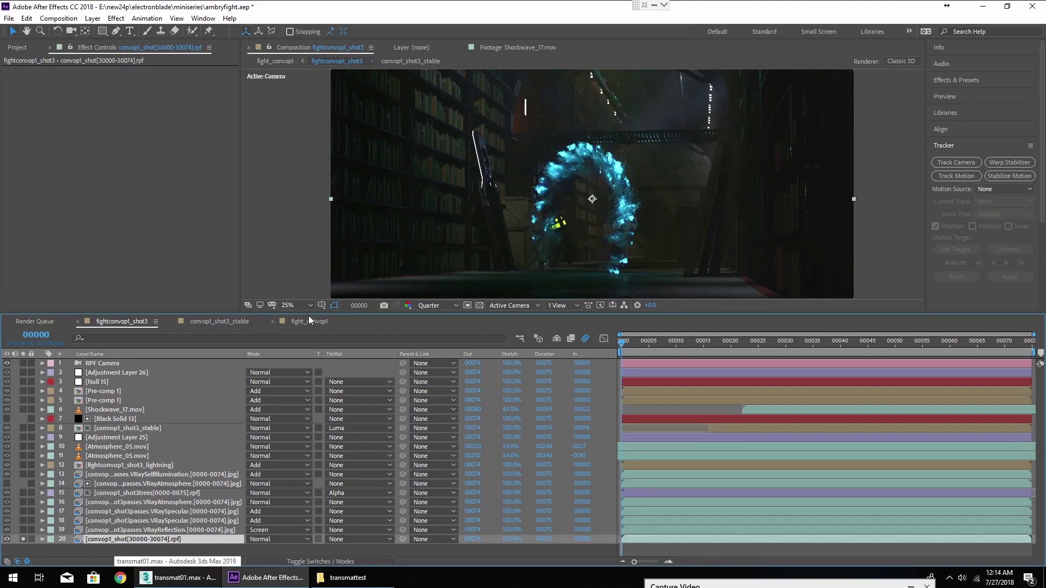
# Step: Enlarge the composition view at 50% magnification and centre the soloed library render to examine it up close
pyautogui.moveTo(312, 340); pyautogui.dragTo(326, 462)
pyautogui.scroll(2, 456, 318)
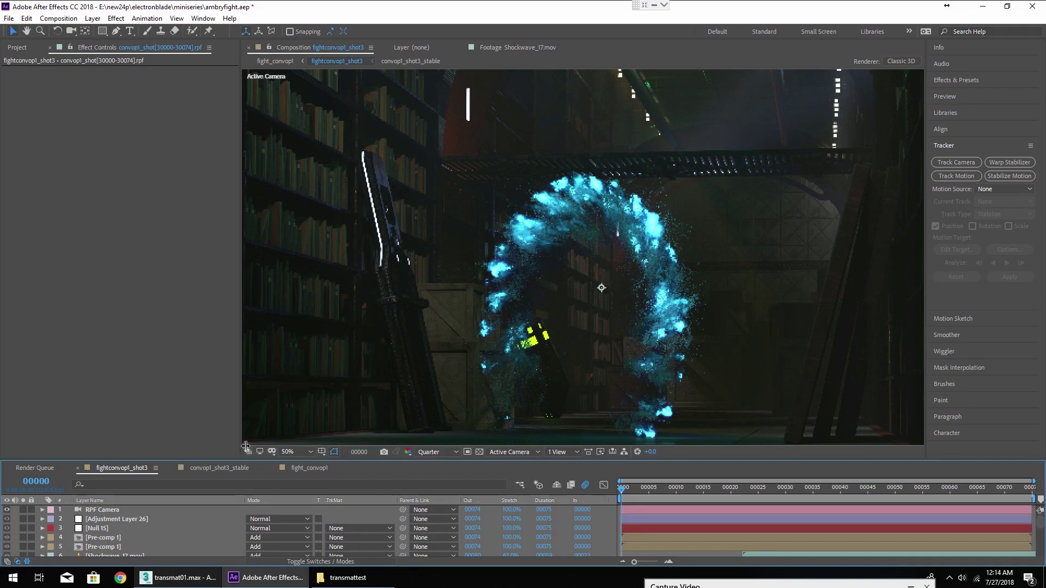
pyautogui.moveTo(243, 449); pyautogui.dragTo(7, 463)
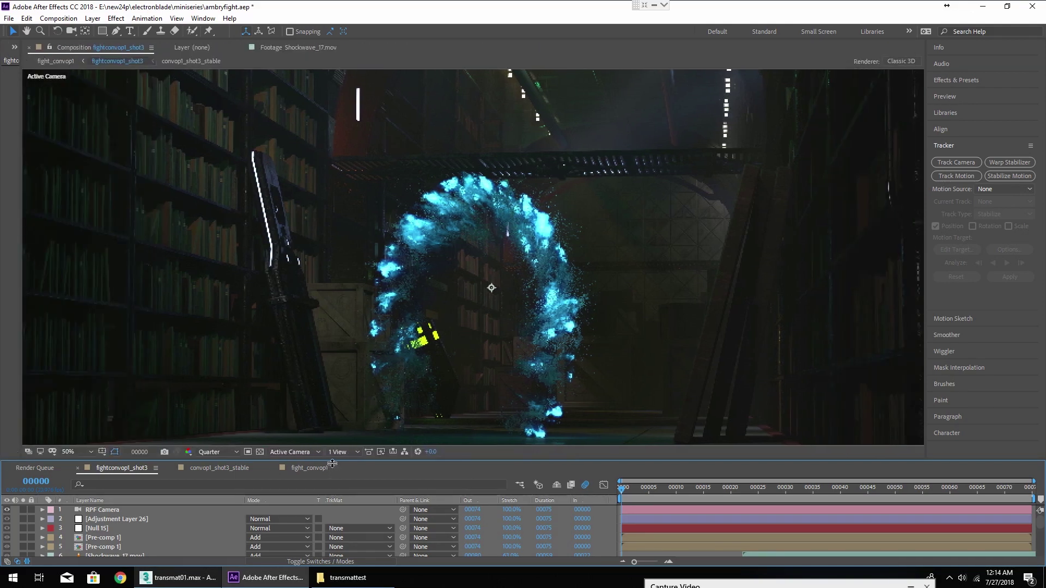
pyautogui.moveTo(333, 464); pyautogui.dragTo(338, 531)
pyautogui.press('h')
pyautogui.moveTo(502, 325); pyautogui.dragTo(561, 347)
pyautogui.press('v')
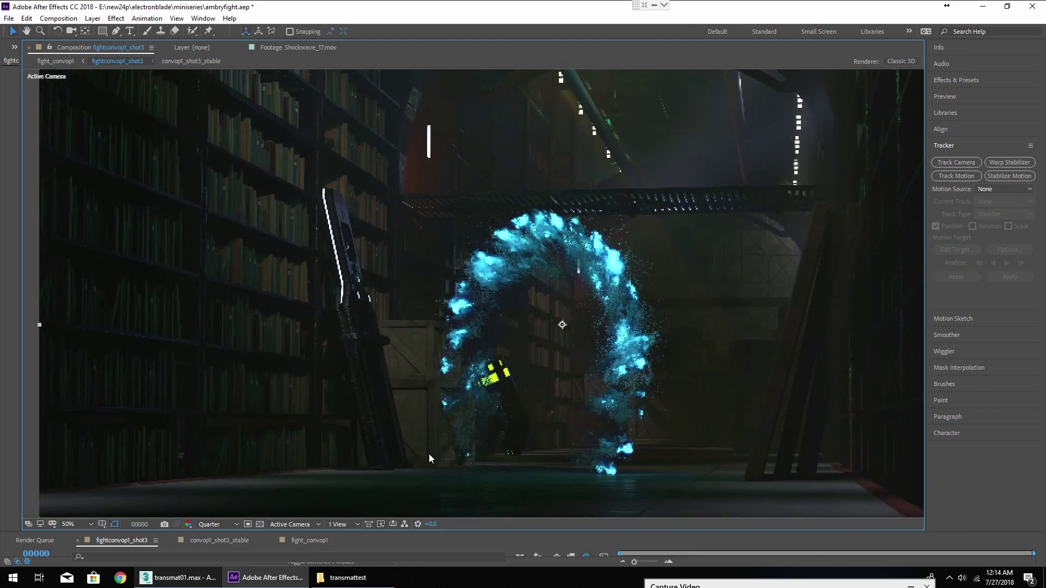
# Step: Restore the timeline's height and set the composition magnification to Fit up to 100%, with the lowest layers in view
pyautogui.moveTo(21, 531); pyautogui.dragTo(119, 365)
pyautogui.click(175, 359)
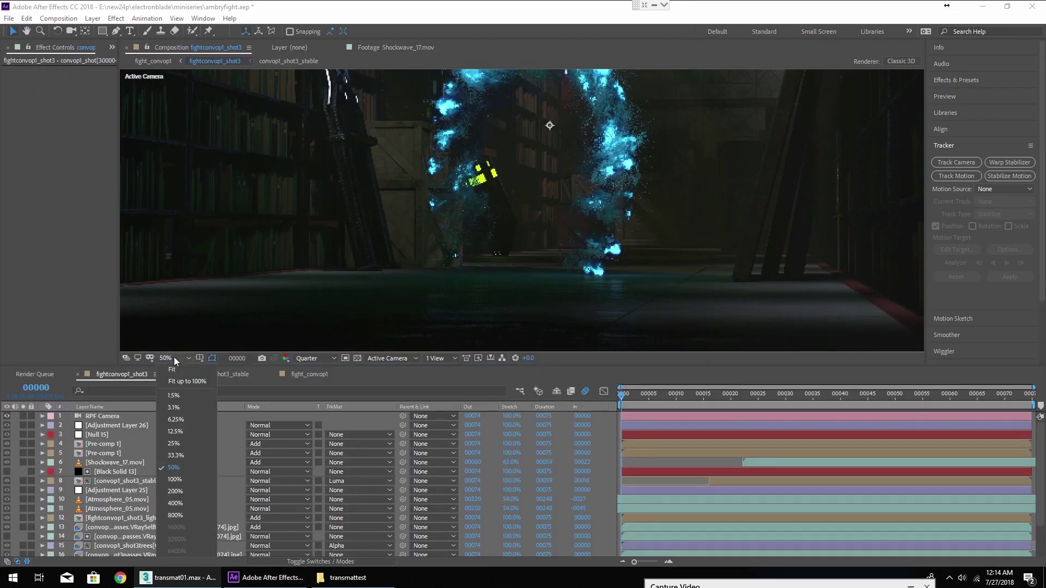
pyautogui.click(188, 382)
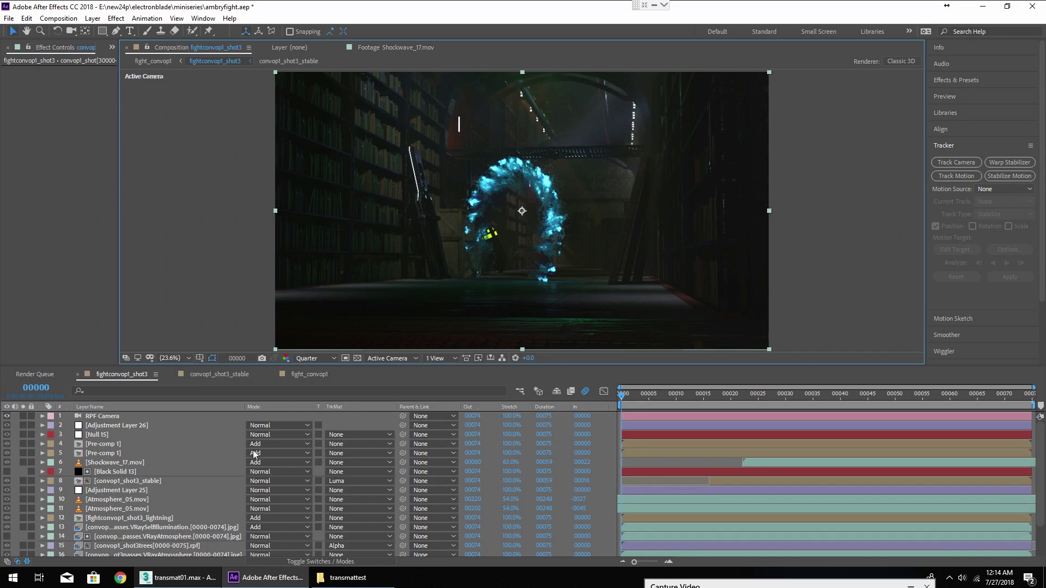
pyautogui.scroll(-2, 81, 545)
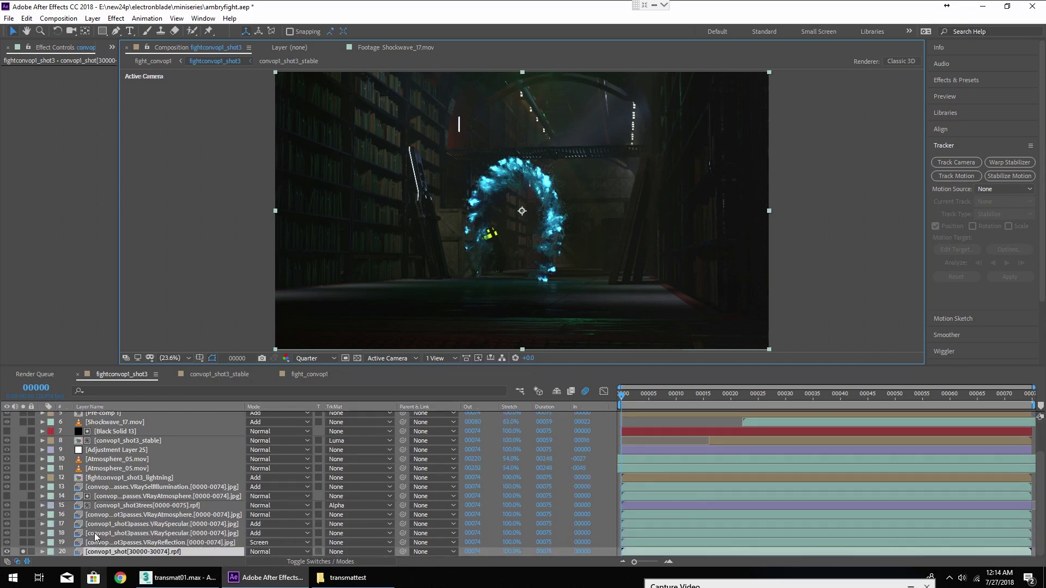
# Step: Solo the VRayReflection layer alone and examine it in an enlarged composition view at Full resolution
pyautogui.click(22, 544)
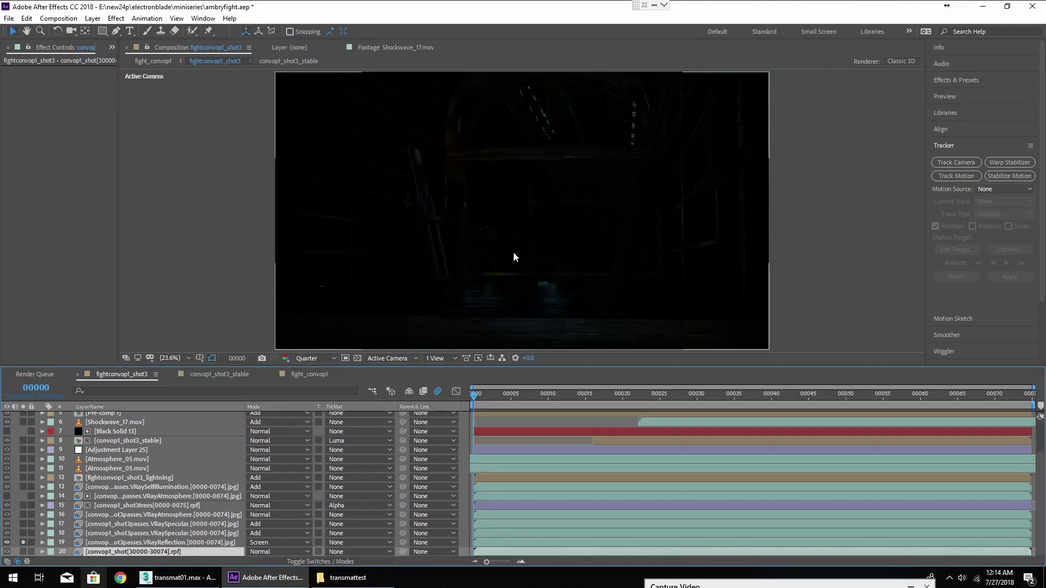
pyautogui.moveTo(496, 370); pyautogui.dragTo(491, 459)
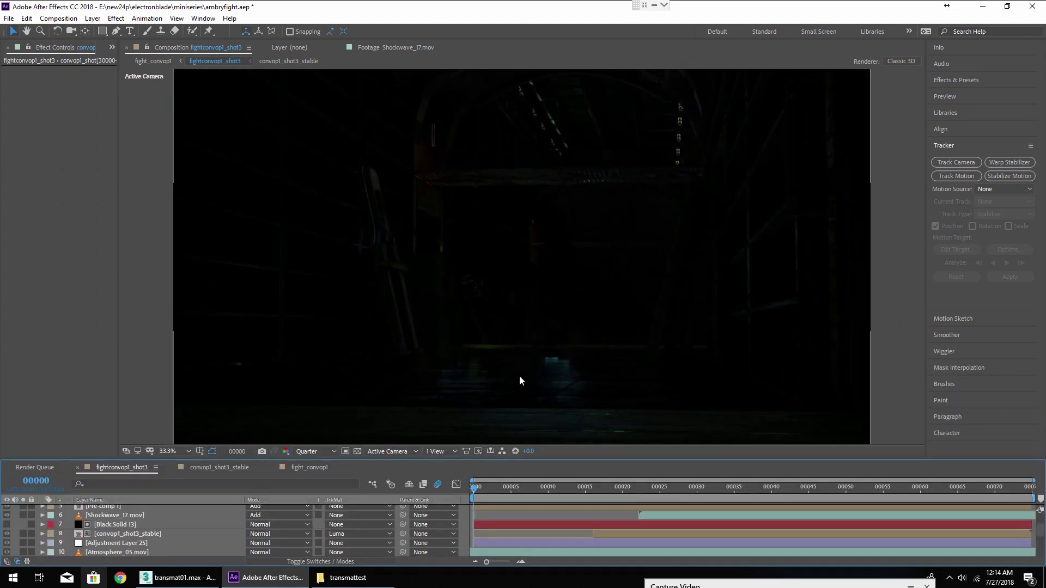
pyautogui.scroll(4, 500, 300)
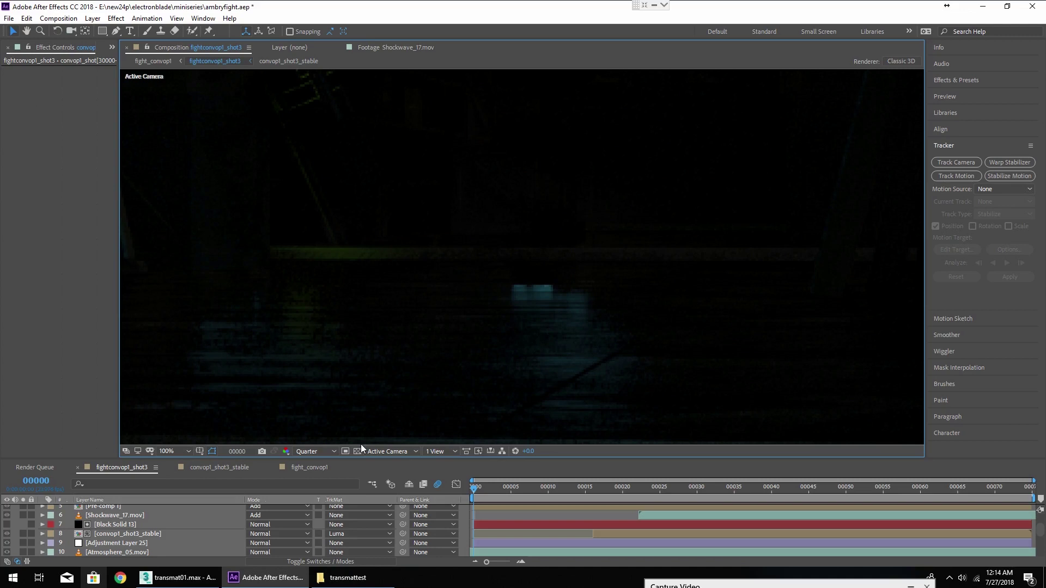
pyautogui.click(322, 450)
pyautogui.click(323, 474)
pyautogui.scroll(-2, 487, 287)
pyautogui.scroll(-2, 31, 552)
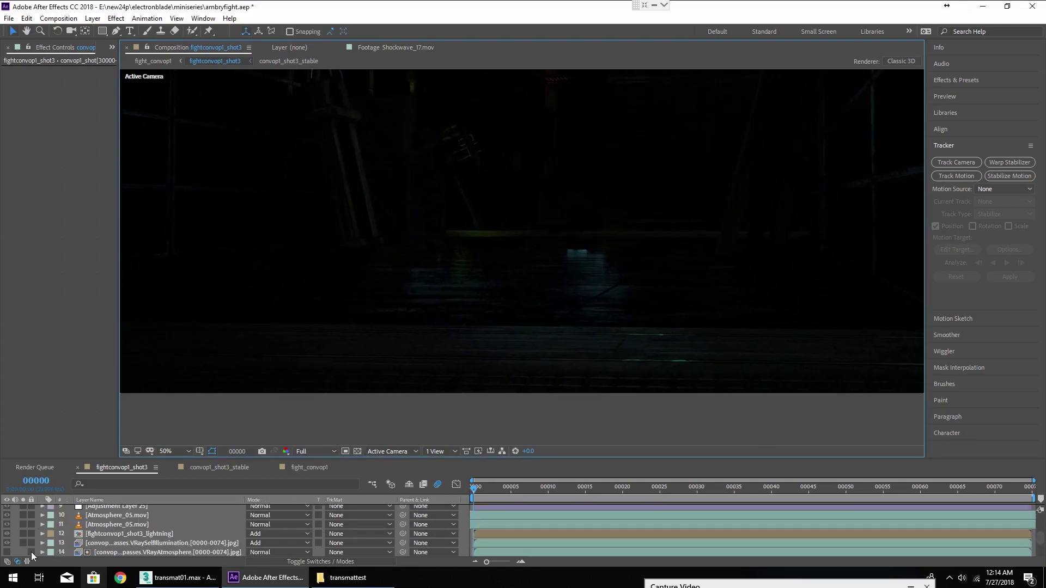
pyautogui.scroll(-3, 31, 551)
pyautogui.click(28, 552)
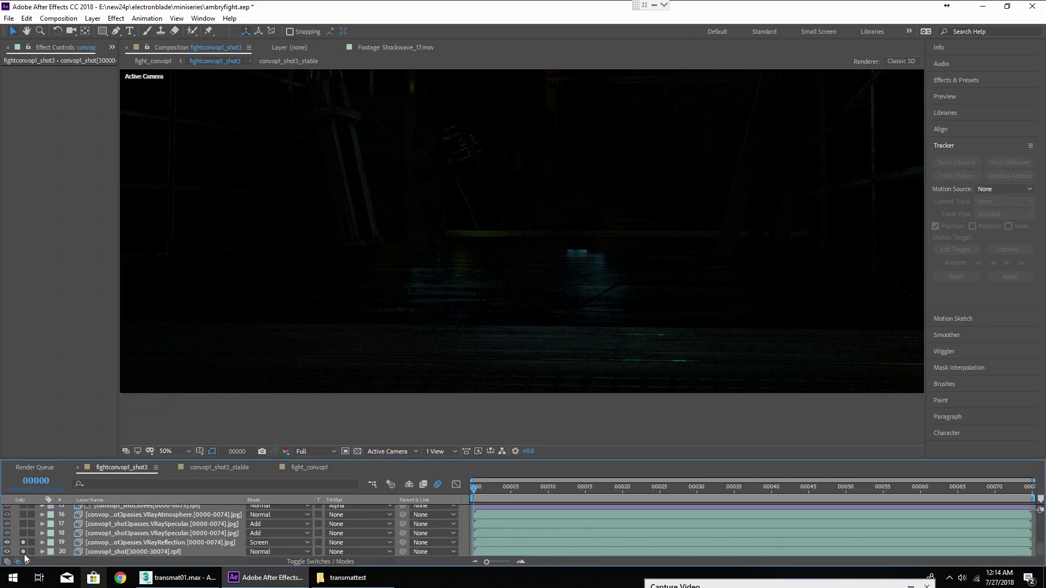
pyautogui.scroll(-2, 714, 224)
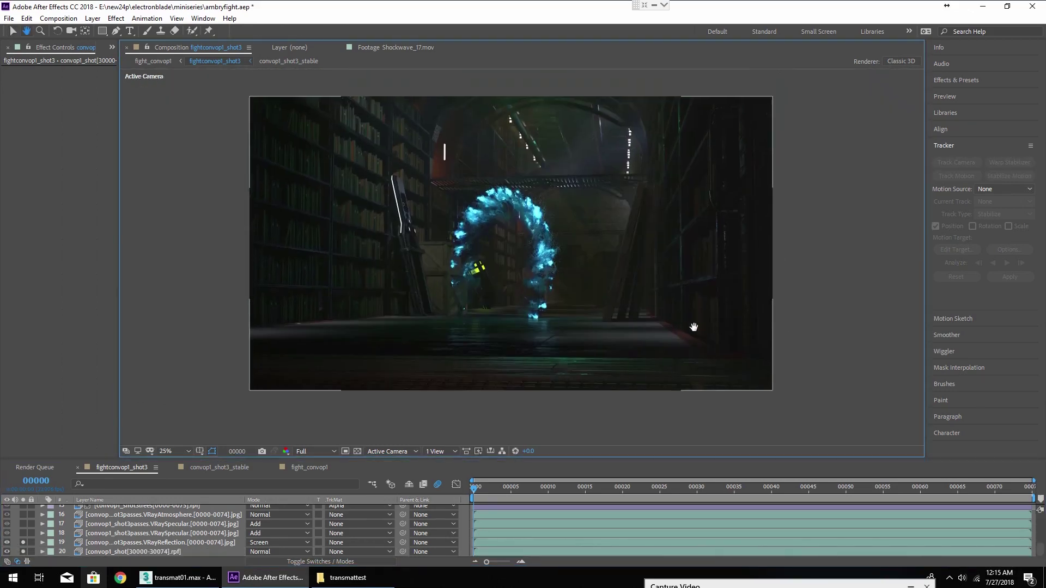
pyautogui.click(23, 543)
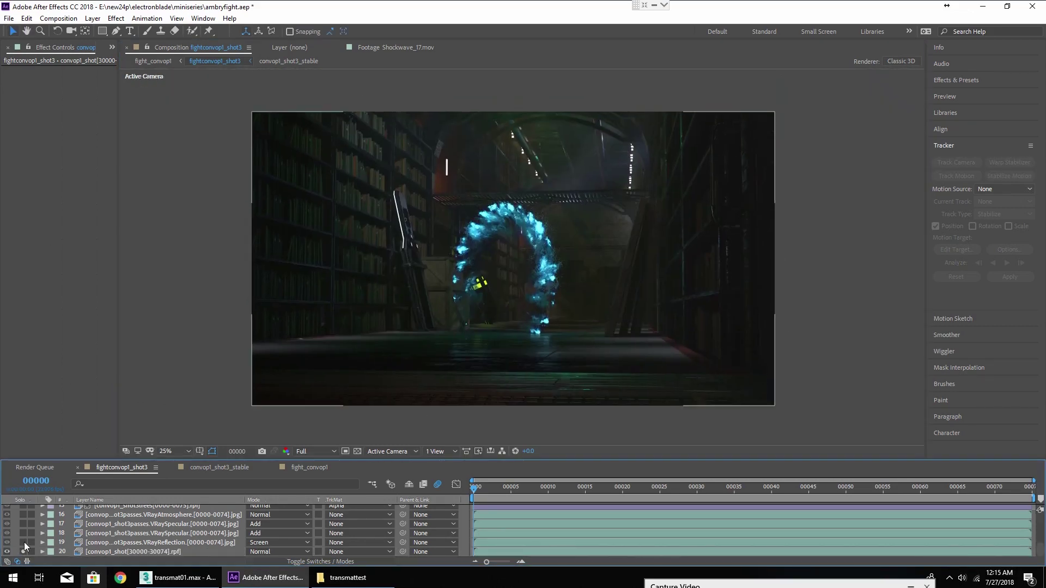
pyautogui.click(22, 542)
pyautogui.click(23, 542)
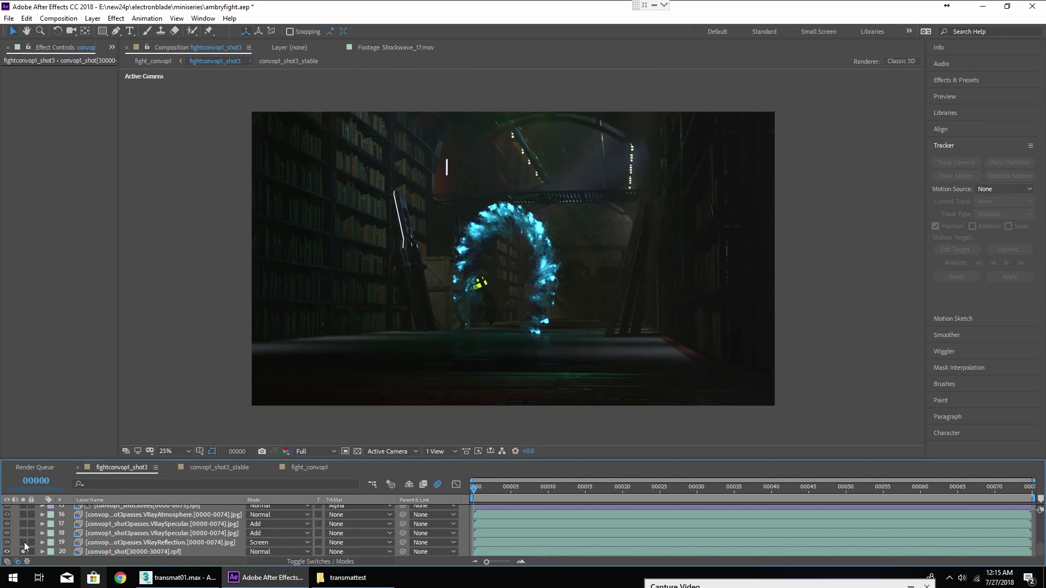
pyautogui.click(23, 543)
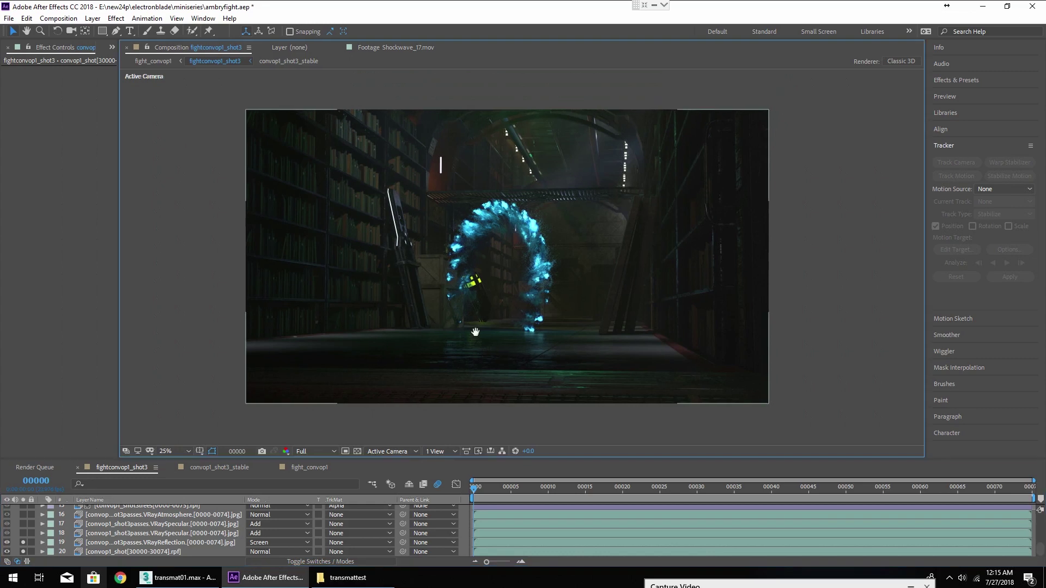
# Step: Examine the floor reflections at 50% magnification, and clear the solo from the VRayReflection layer and the base library render
pyautogui.scroll(2, 452, 304)
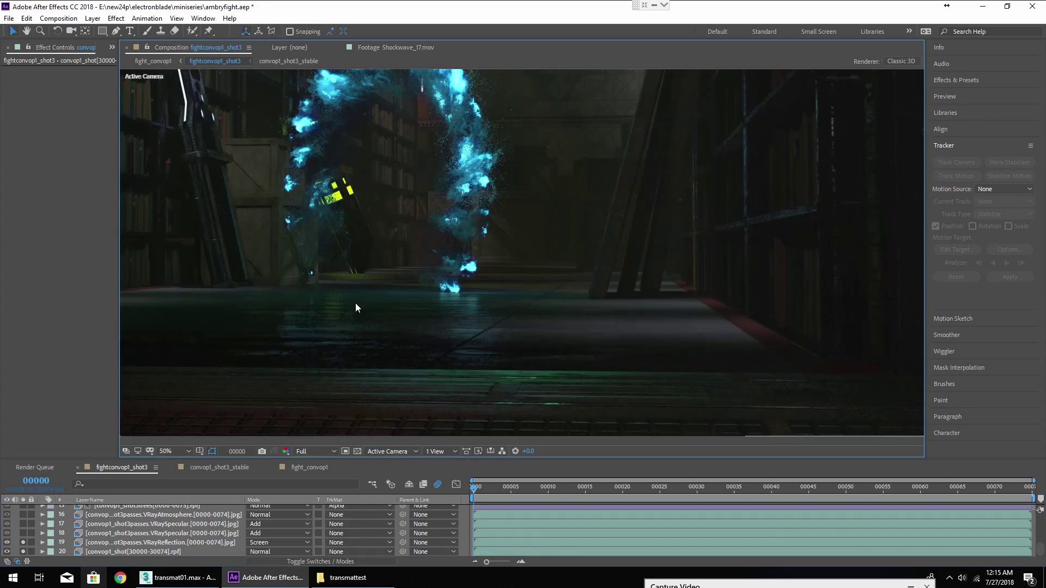
pyautogui.moveTo(459, 349); pyautogui.dragTo(583, 352, button='middle')
pyautogui.scroll(1, 30, 550)
pyautogui.click(30, 551)
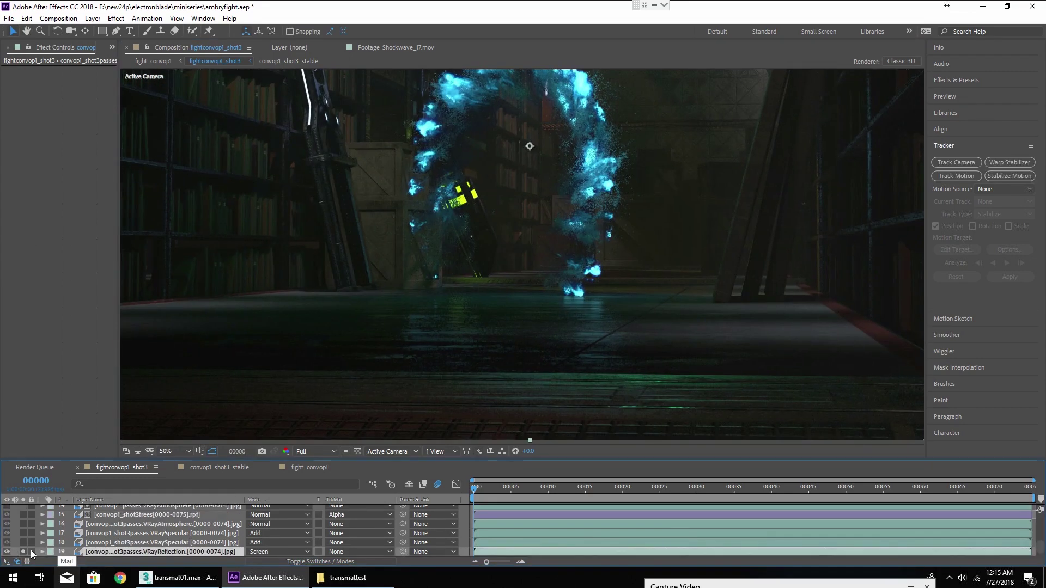
pyautogui.click(19, 542)
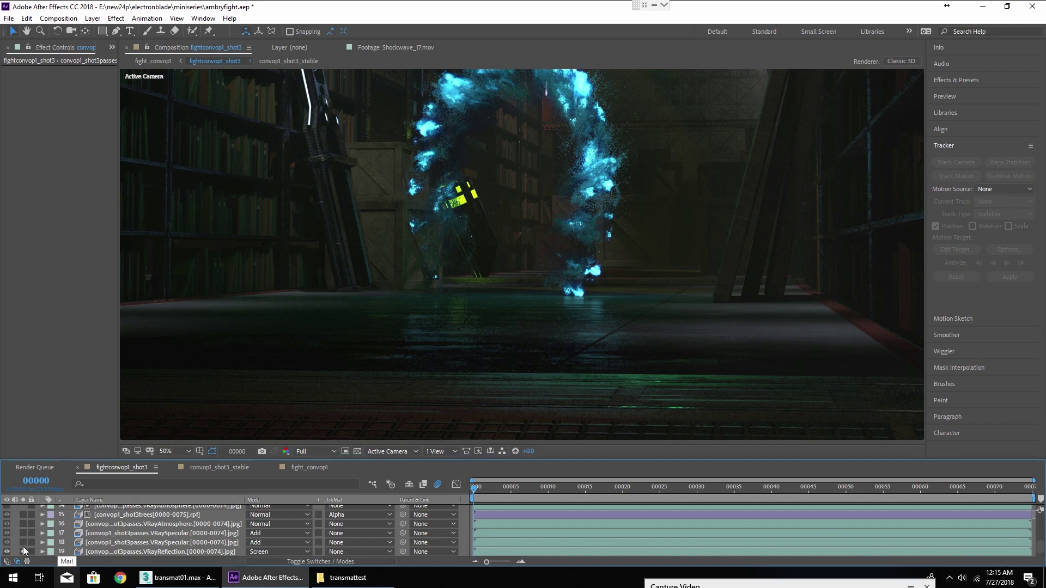
pyautogui.scroll(-1, 23, 548)
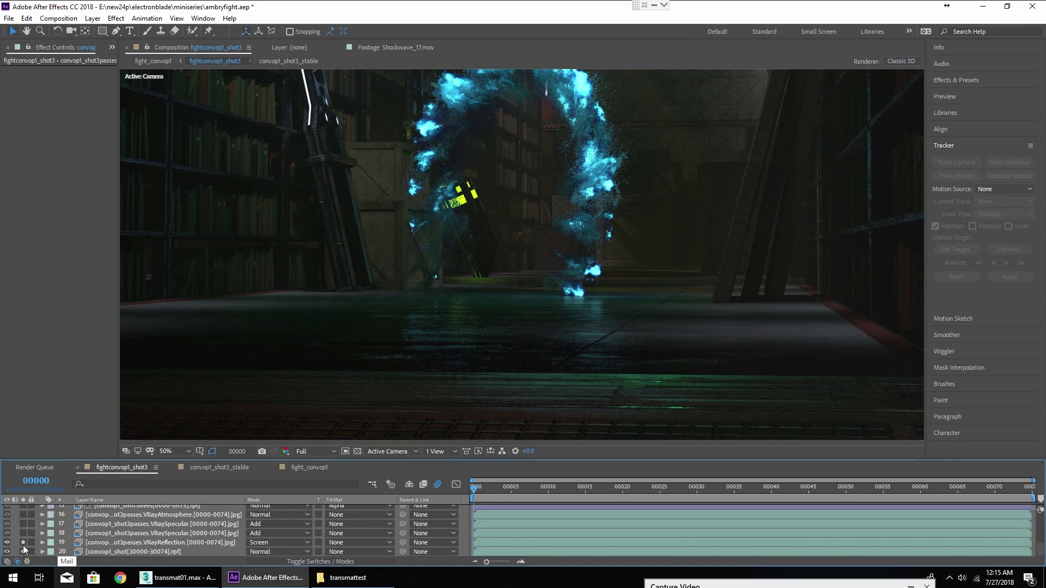
# Step: Solo both VRaySpecular layers, select layer 18, and examine the specular highlights on the set at 50% magnification
pyautogui.click(106, 535)
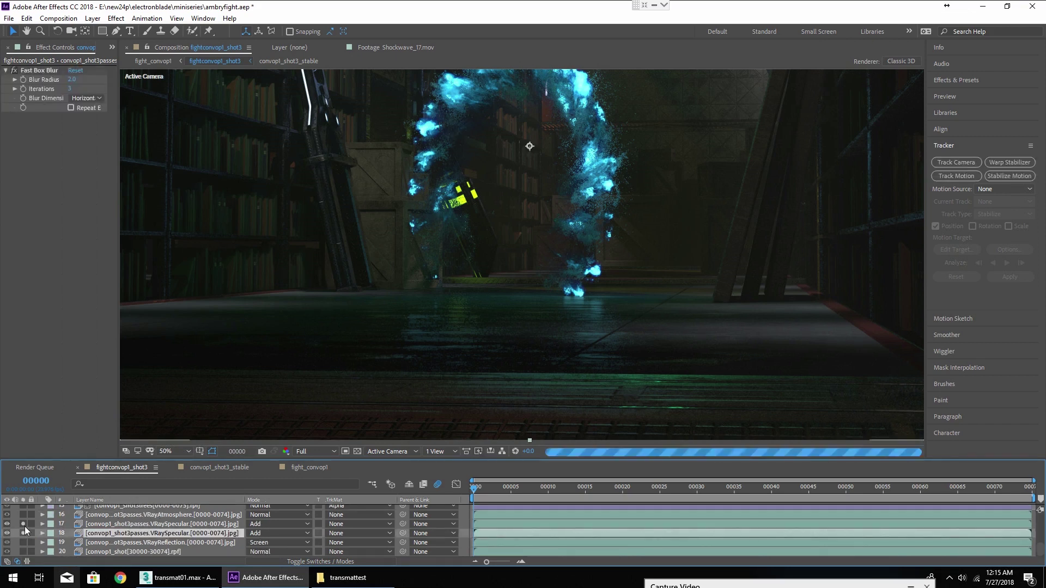
pyautogui.scroll(-2, 371, 360)
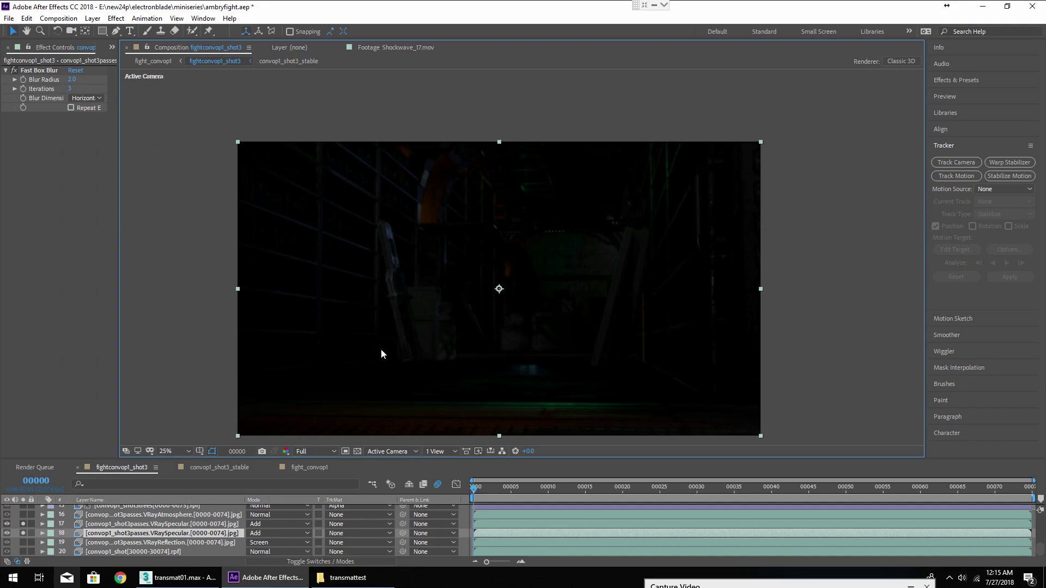
pyautogui.scroll(2, 381, 351)
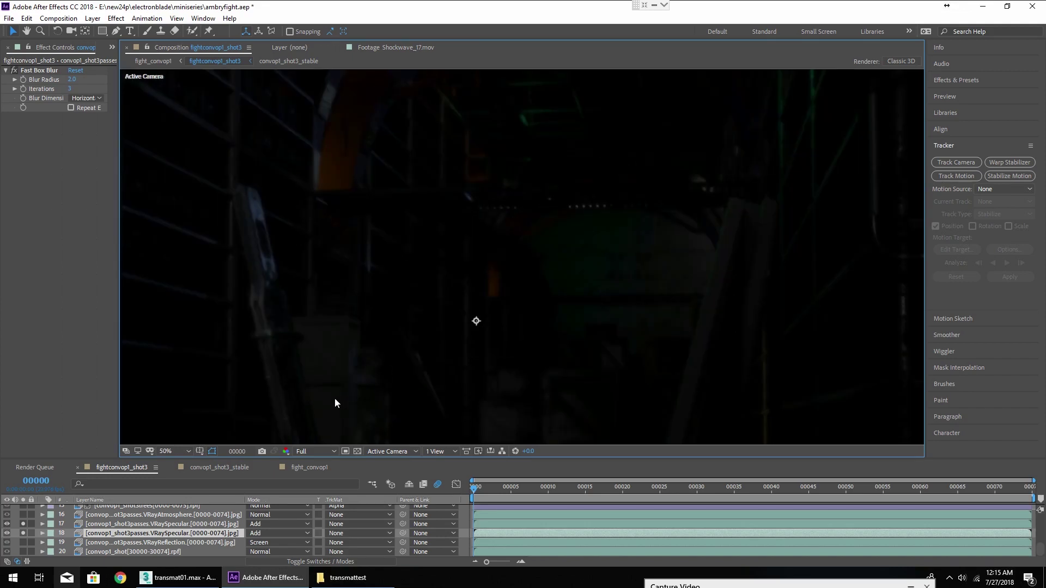
pyautogui.moveTo(383, 395); pyautogui.dragTo(467, 295, button='middle')
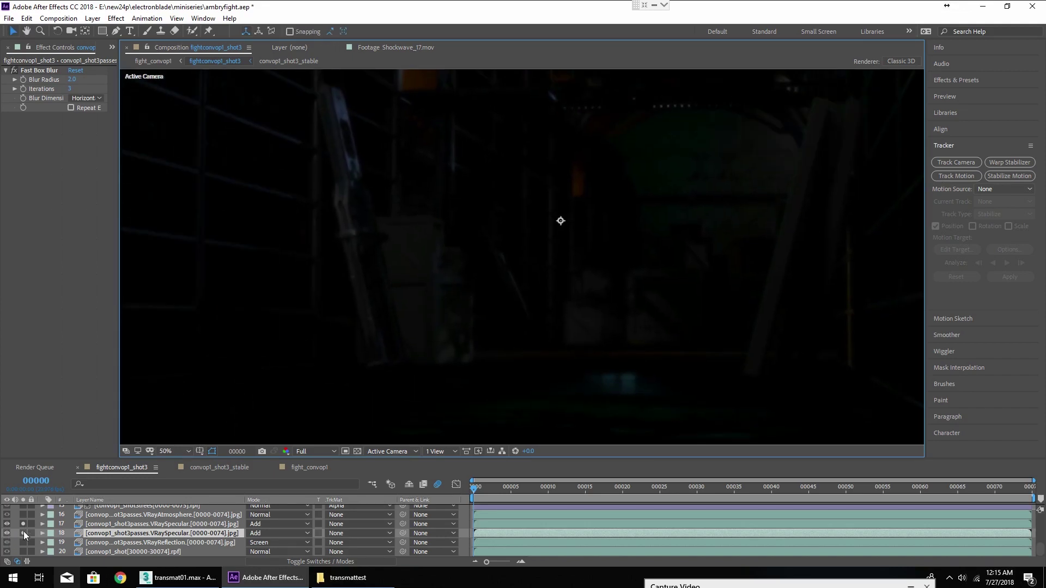
# Step: Solo the VRayReflection layer and base library render along with the specular passes, and examine the tall glowing prop at 100% magnification
pyautogui.moveTo(23, 533); pyautogui.dragTo(23, 552)
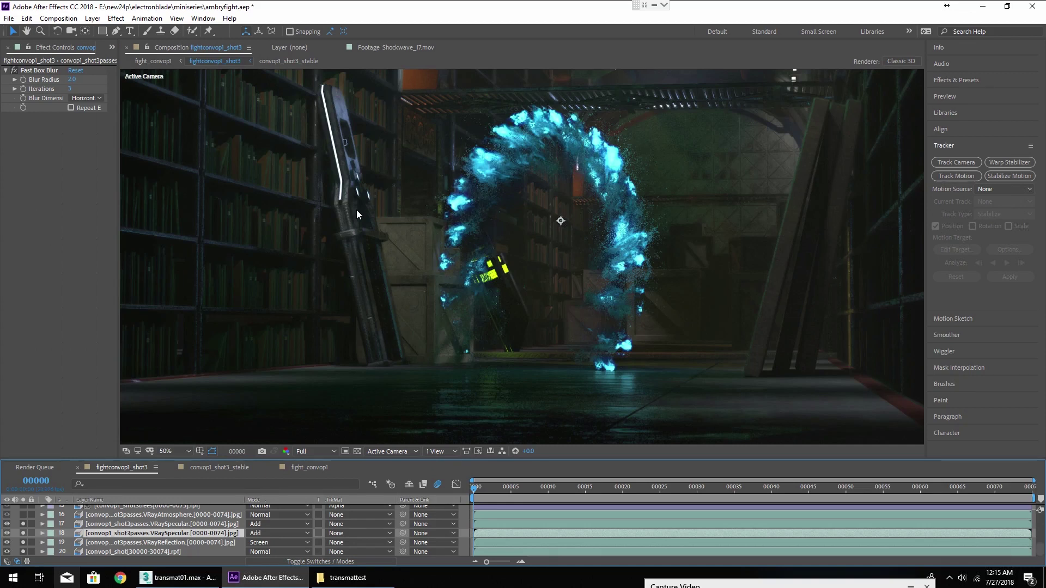
pyautogui.scroll(2, 397, 160)
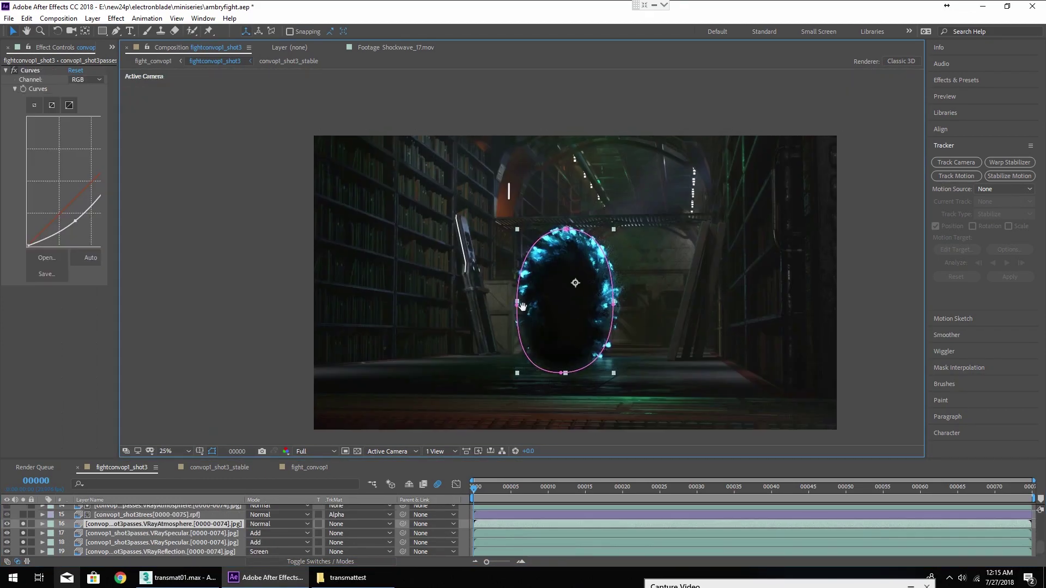
pyautogui.moveTo(576, 304); pyautogui.dragTo(499, 293, button='middle')
# Step: Isolate VRayAtmosphere layer 16 to examine its masked portal area, and solo the passes beneath it again
pyautogui.scroll(2, 499, 293)
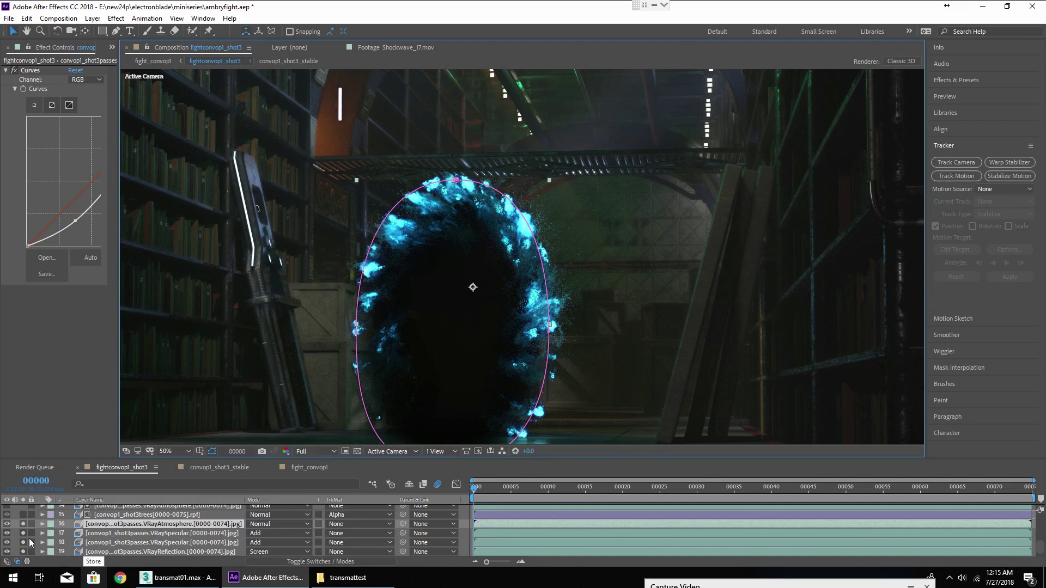
pyautogui.moveTo(23, 534); pyautogui.dragTo(21, 570)
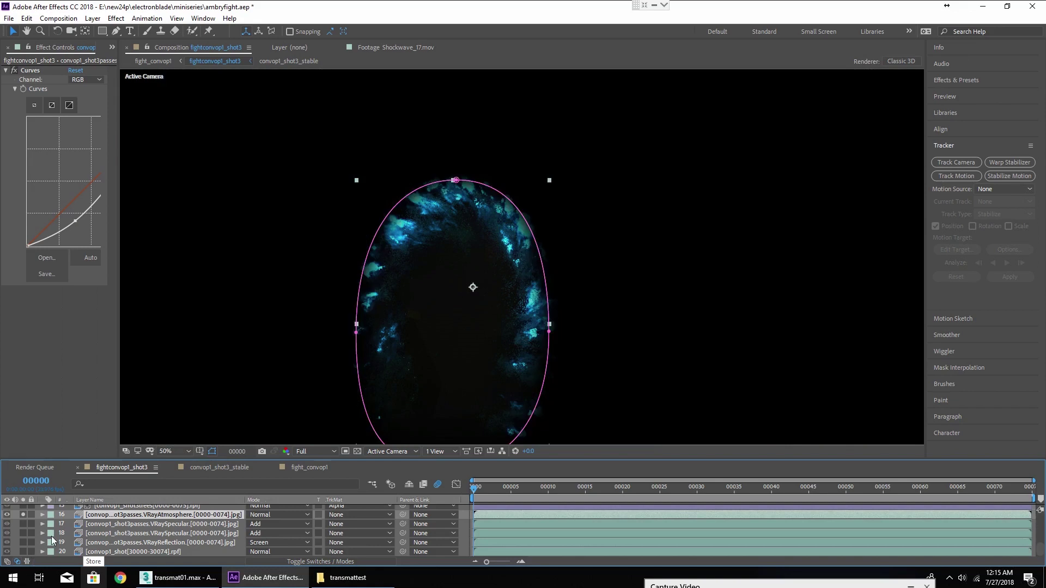
pyautogui.moveTo(444, 318); pyautogui.dragTo(440, 301, button='middle')
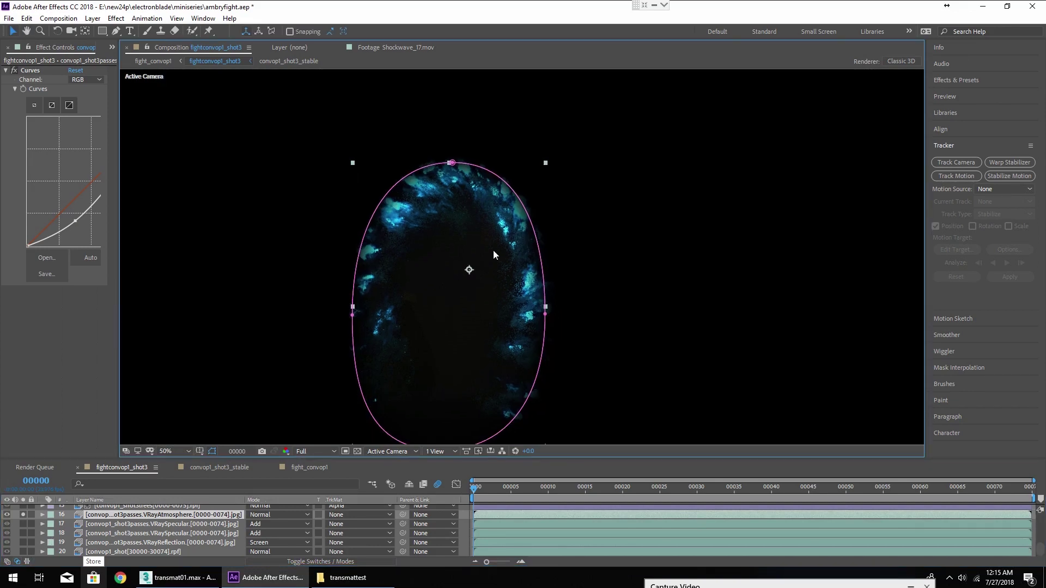
pyautogui.scroll(1, 410, 253)
pyautogui.moveTo(23, 543); pyautogui.dragTo(23, 515)
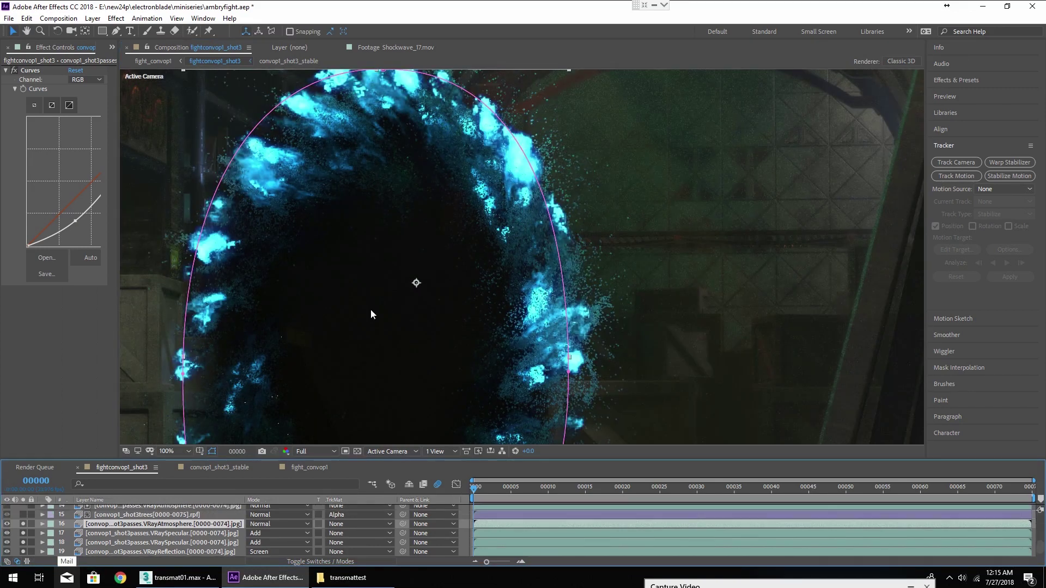
pyautogui.scroll(-1, 426, 313)
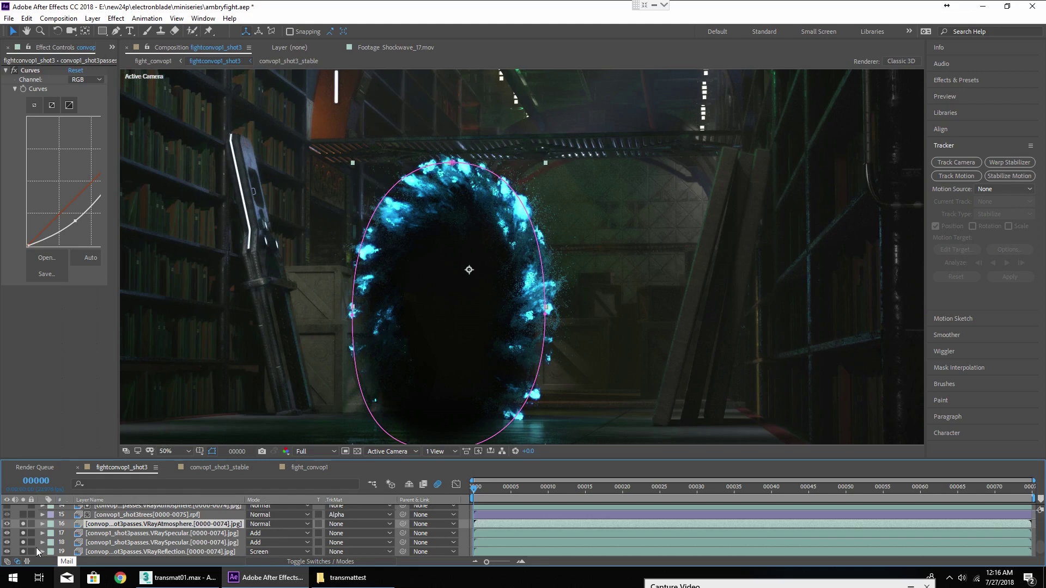
# Step: Solo and select the convop1_shot3trees[0000-0075].rpf layer, and centre the view on the trees inside the portal
pyautogui.scroll(1, 36, 548)
pyautogui.click(23, 524)
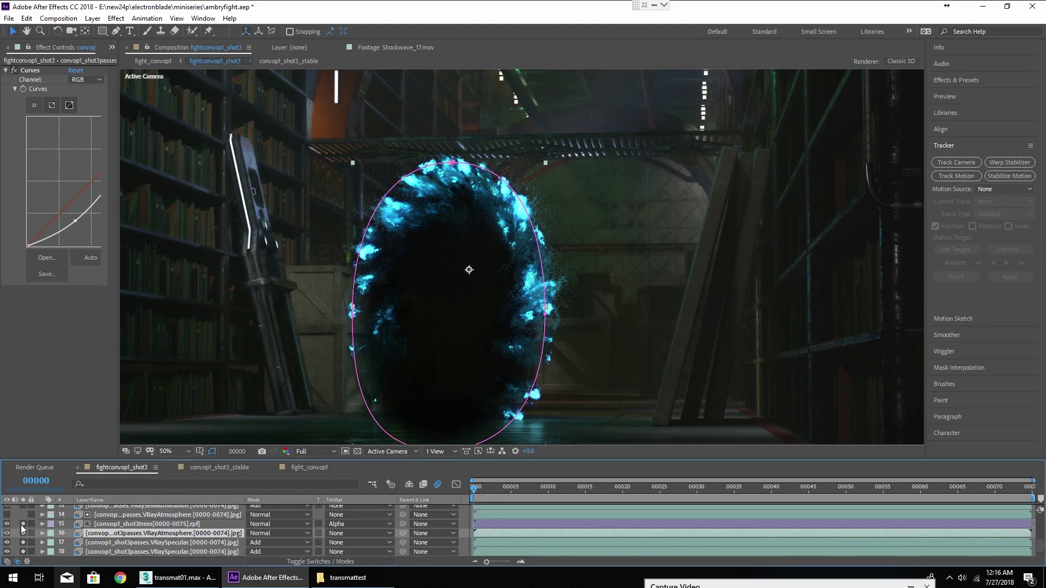
pyautogui.click(101, 525)
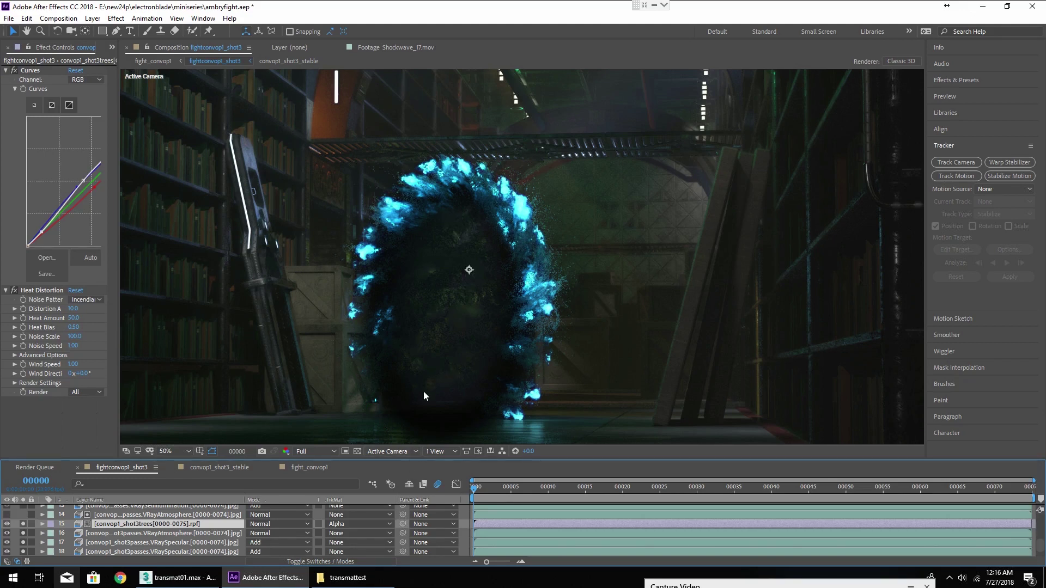
pyautogui.moveTo(451, 375); pyautogui.dragTo(493, 329, button='middle')
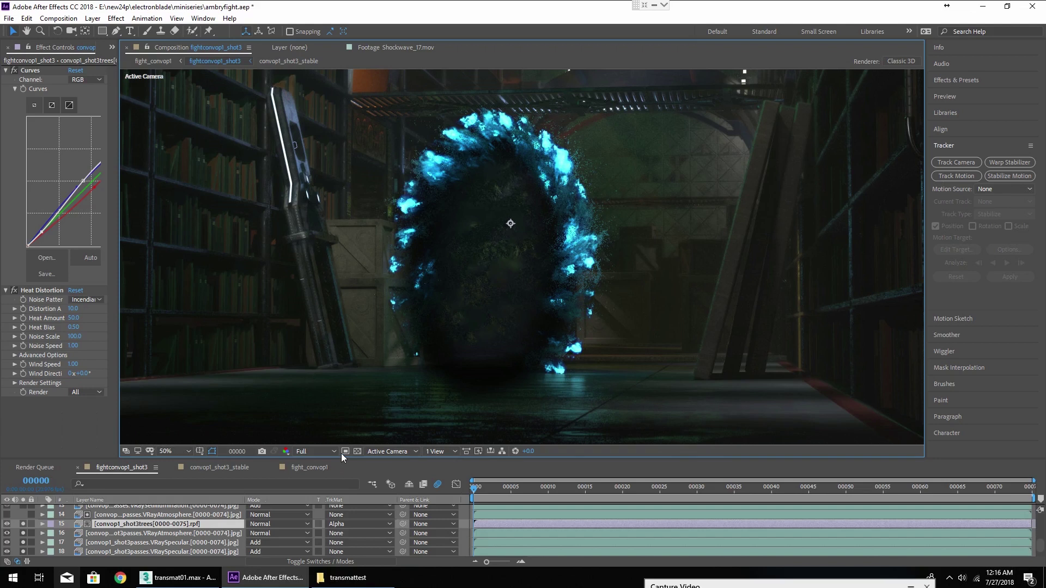
# Step: Enlarge the timeline, check the VRayAtmosphere matte on layer 14, and select and solo the VRaySelfIllumination layer
pyautogui.moveTo(341, 459); pyautogui.dragTo(341, 402)
pyautogui.click(134, 506)
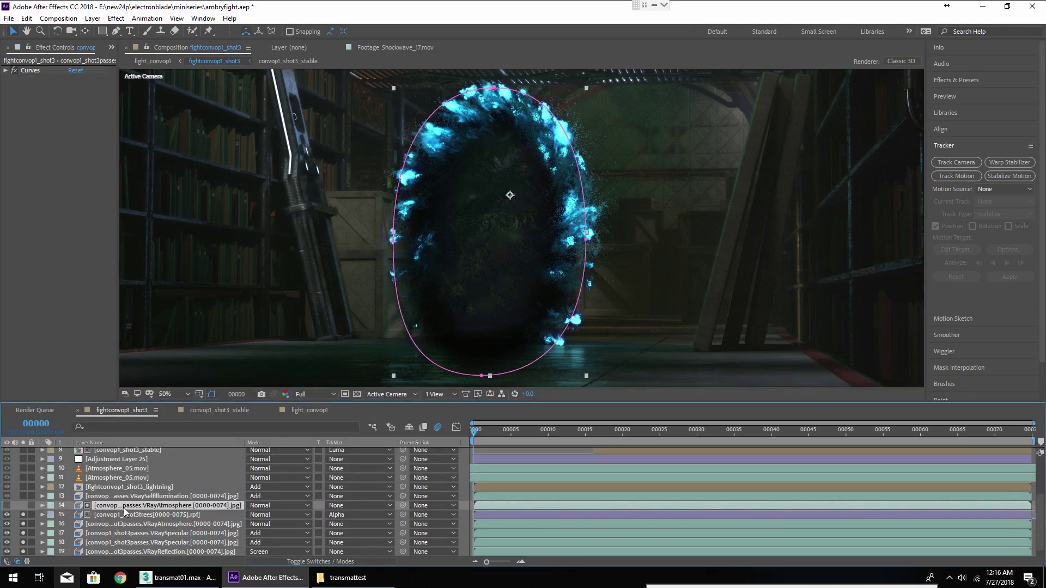
pyautogui.click(101, 497)
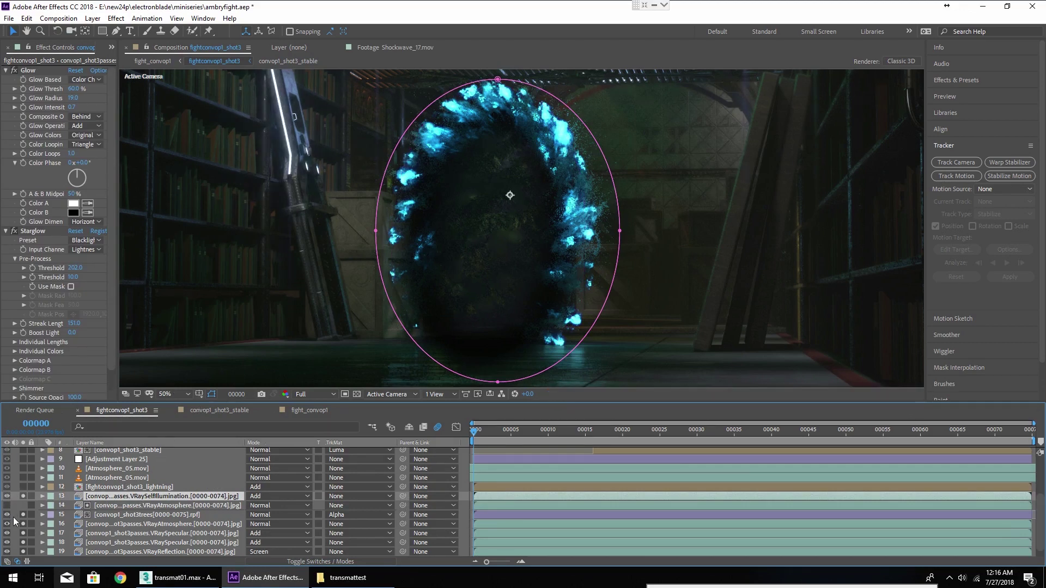
# Step: Clear the solo from the layers beneath VRaySelfIllumination and examine the isolated glowing lights at 50% magnification
pyautogui.moveTo(23, 514); pyautogui.dragTo(24, 554)
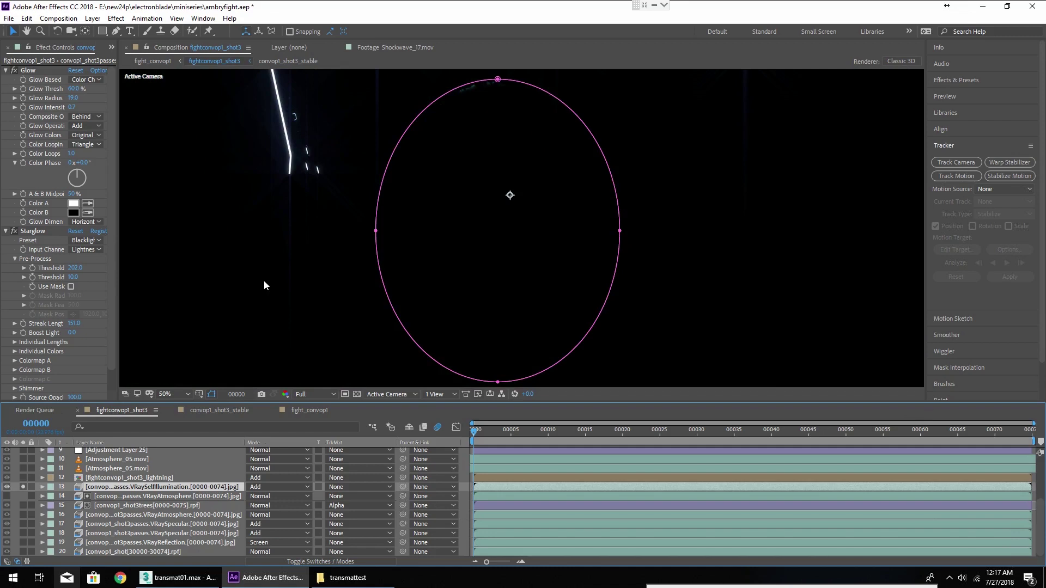
pyautogui.scroll(-1, 264, 282)
pyautogui.moveTo(263, 282); pyautogui.dragTo(258, 333, button='middle')
pyautogui.scroll(1, 374, 182)
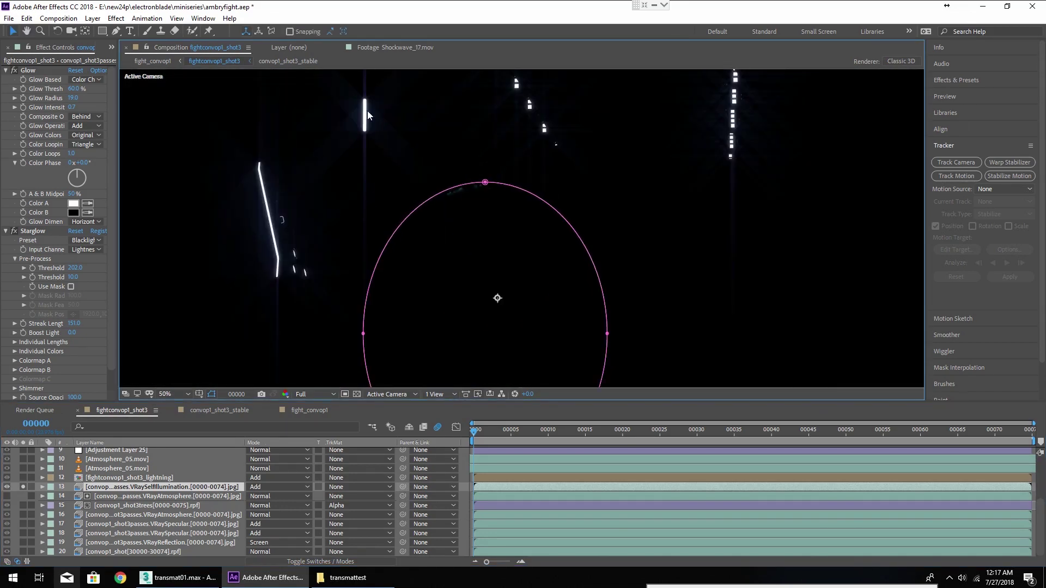
# Step: Solo layers 15 to 20 again, examine the ceiling lights at 100% magnification, and disable the self-illumination layer's Starglow effect
pyautogui.moveTo(23, 510); pyautogui.dragTo(24, 553)
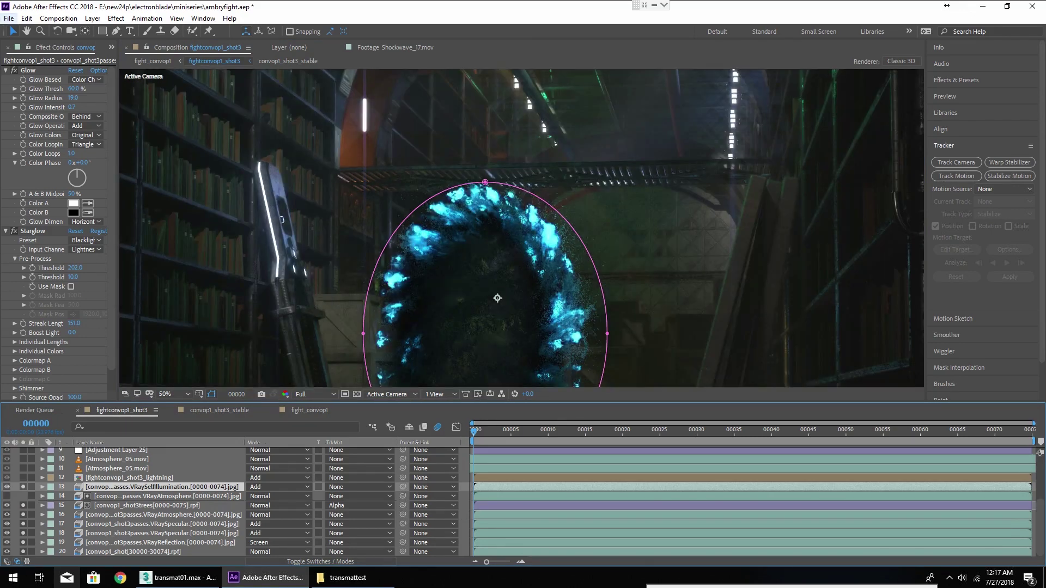
pyautogui.moveTo(590, 196); pyautogui.dragTo(531, 313, button='middle')
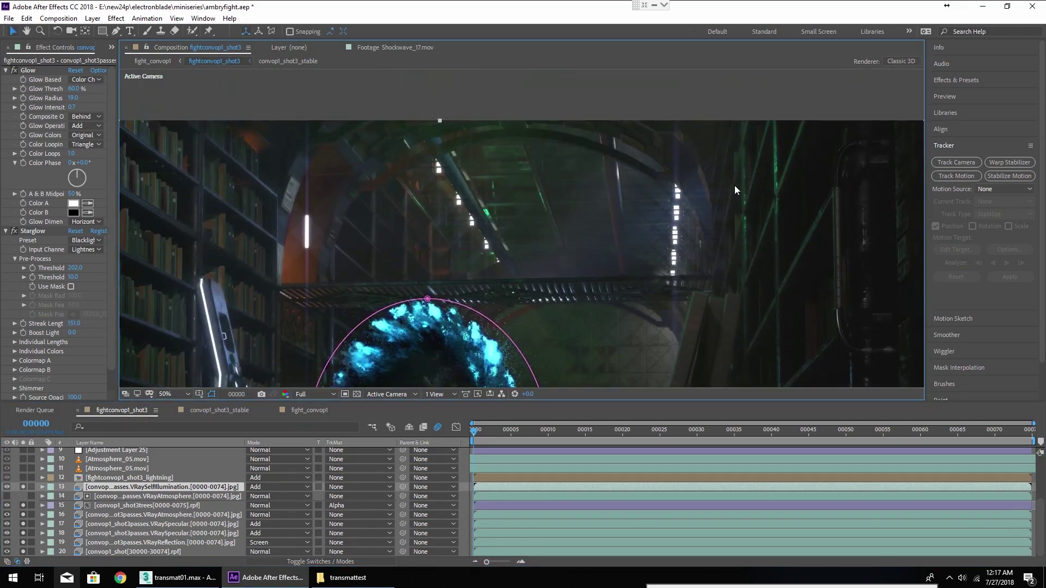
pyautogui.scroll(1, 734, 185)
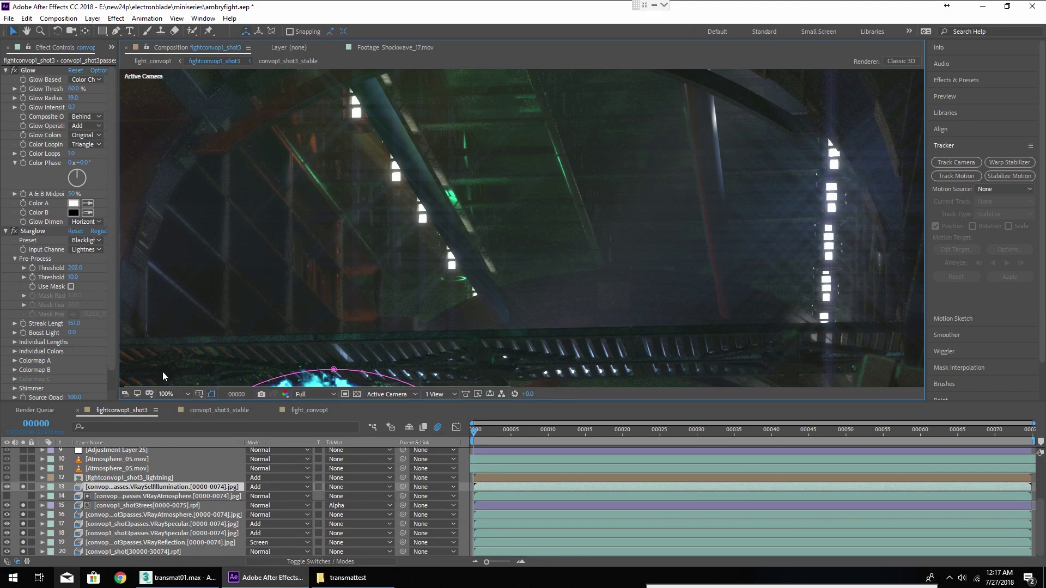
pyautogui.click(14, 231)
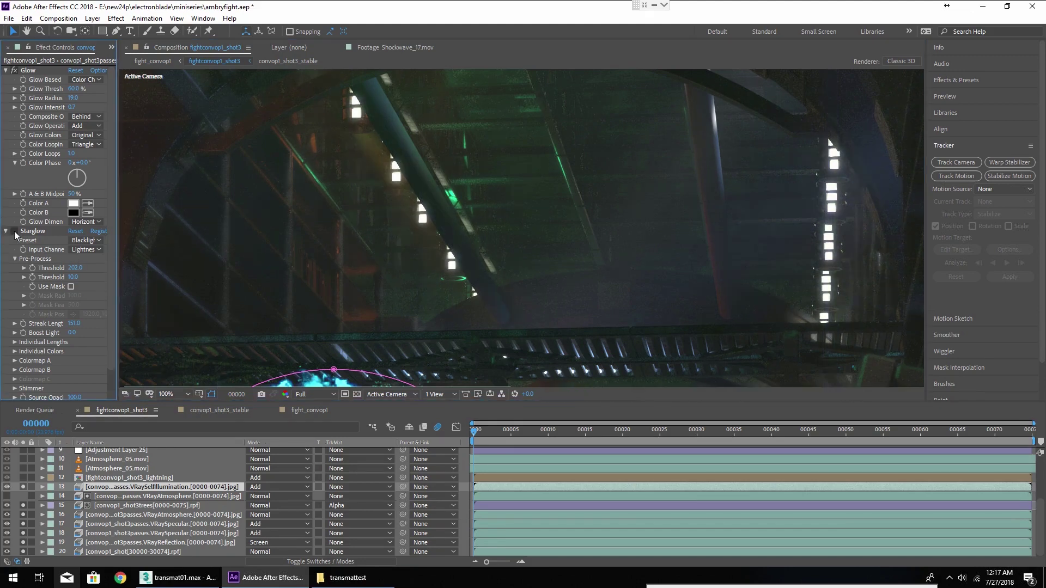
# Step: Re-enable the self-illumination layer's Starglow effect and open the fightconvop1_shot3_lightning composition for a closer look
pyautogui.click(14, 231)
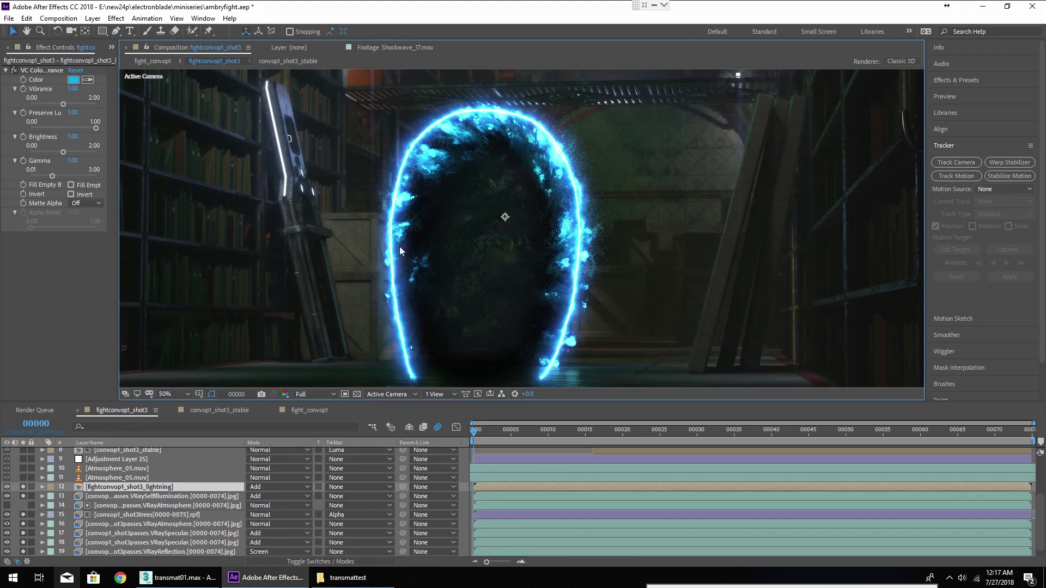
pyautogui.doubleClick(164, 488)
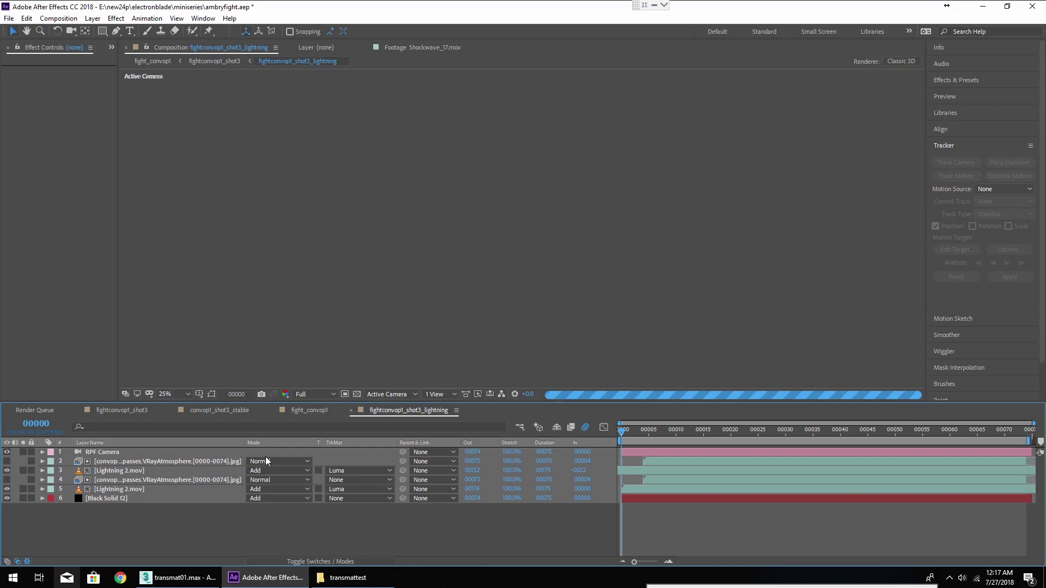
pyautogui.scroll(2, 547, 295)
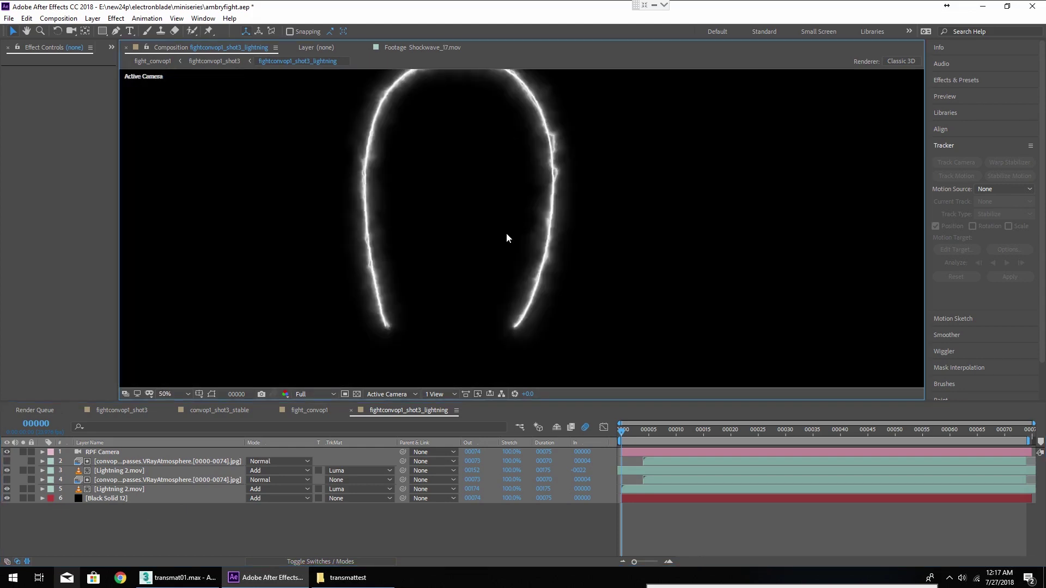
# Step: Fit the whole frame in view, solo Black Solid 12 and collapse its Saber settings to reveal the Tint effect
pyautogui.click(184, 390)
pyautogui.click(191, 210)
pyautogui.click(26, 500)
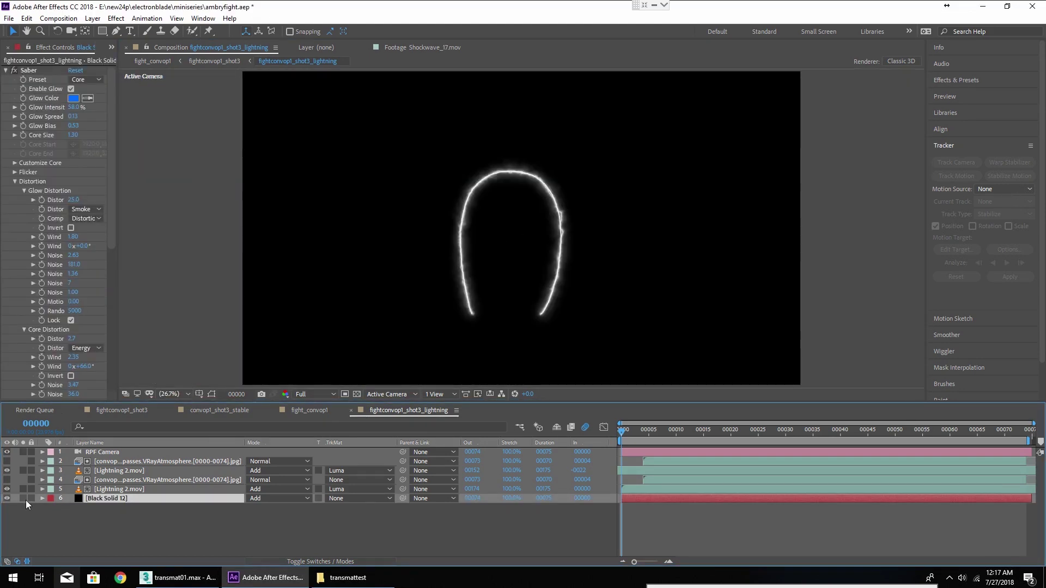
pyautogui.click(19, 502)
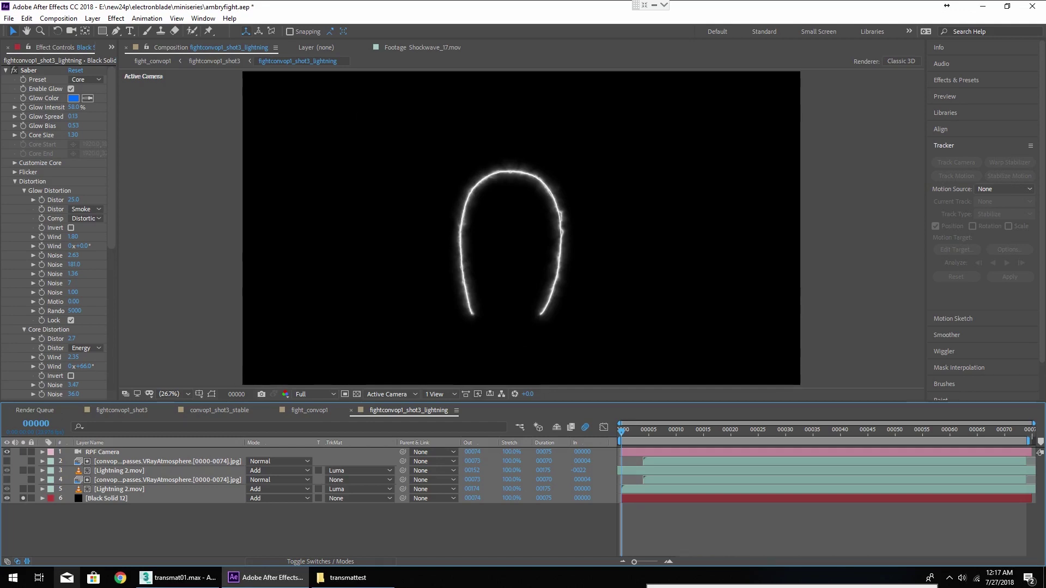
pyautogui.click(5, 80)
pyautogui.click(5, 70)
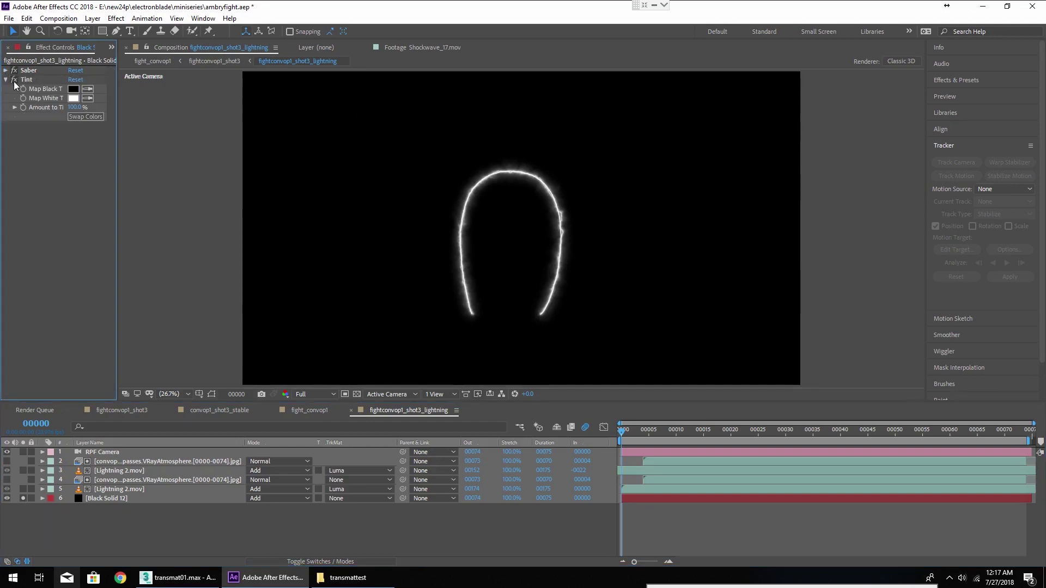
# Step: Open the lower Lightning 2.mov layer on its own, scrub through the raw lightning clip, and return to the lightning composition
pyautogui.click(130, 497)
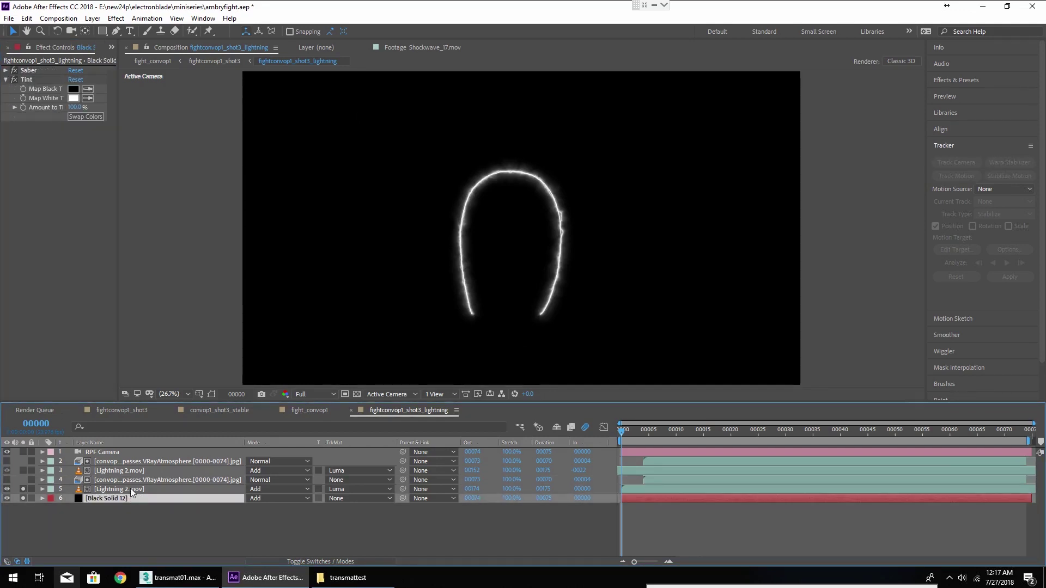
pyautogui.click(130, 489)
pyautogui.doubleClick(131, 491)
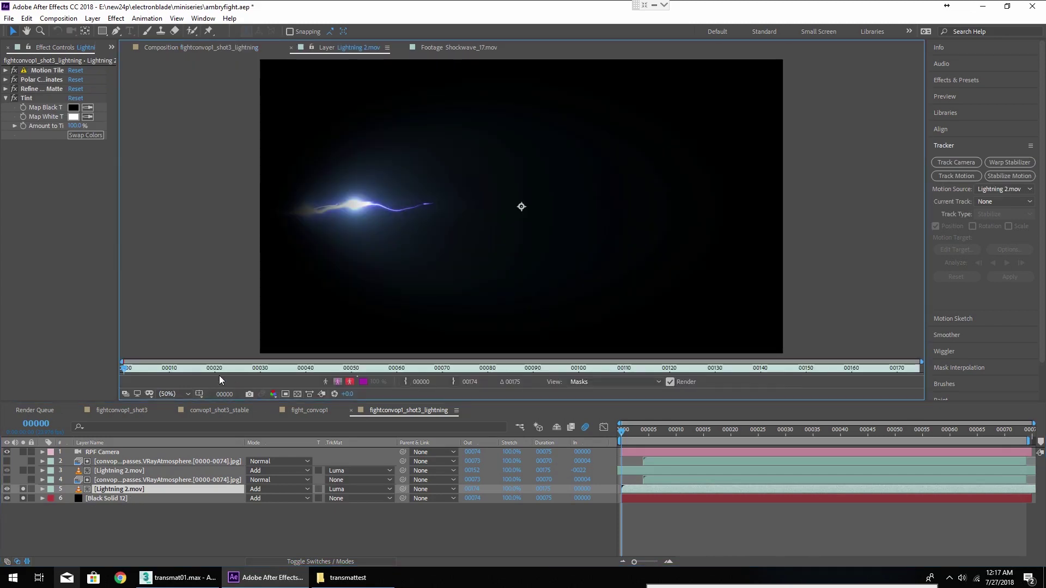
pyautogui.moveTo(196, 369); pyautogui.dragTo(569, 315)
pyautogui.click(191, 44)
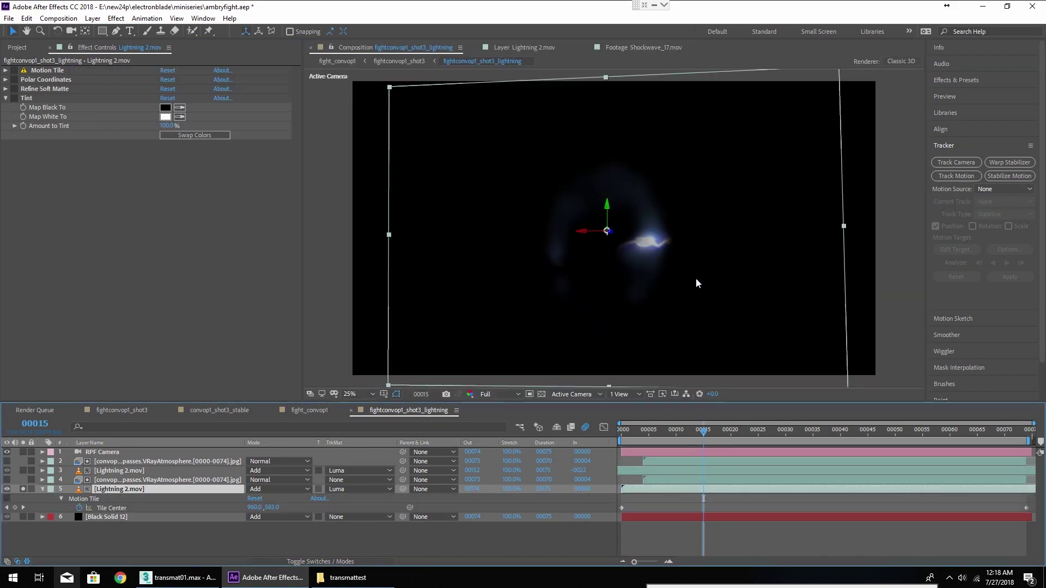
# Step: Show the VRayAtmosphere matte on layer 4 alone, review its Fast Box Blur, CC Composite and Curves effects, and hide it again
pyautogui.click(166, 480)
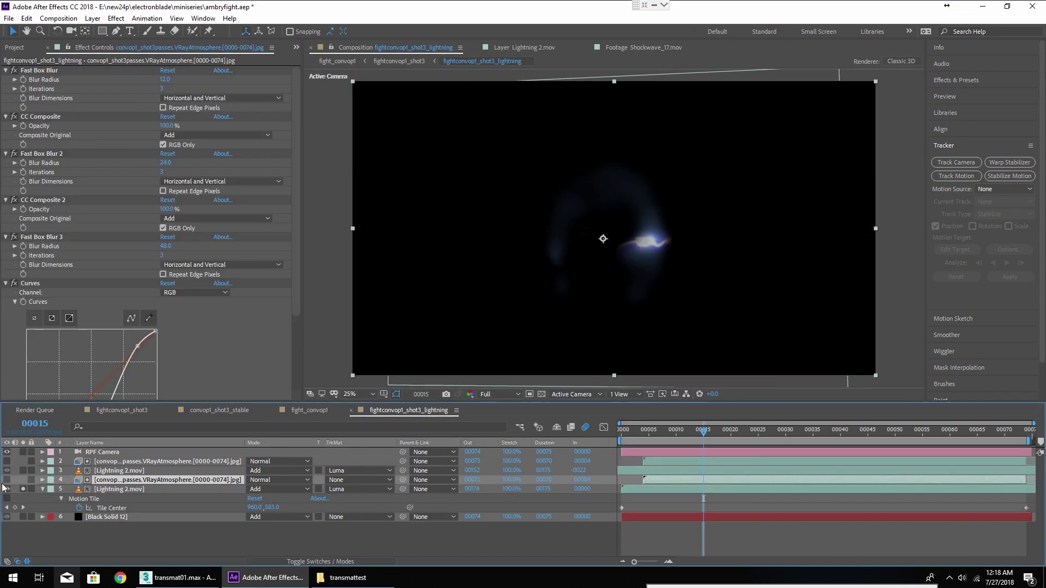
pyautogui.moveTo(22, 480); pyautogui.dragTo(23, 489)
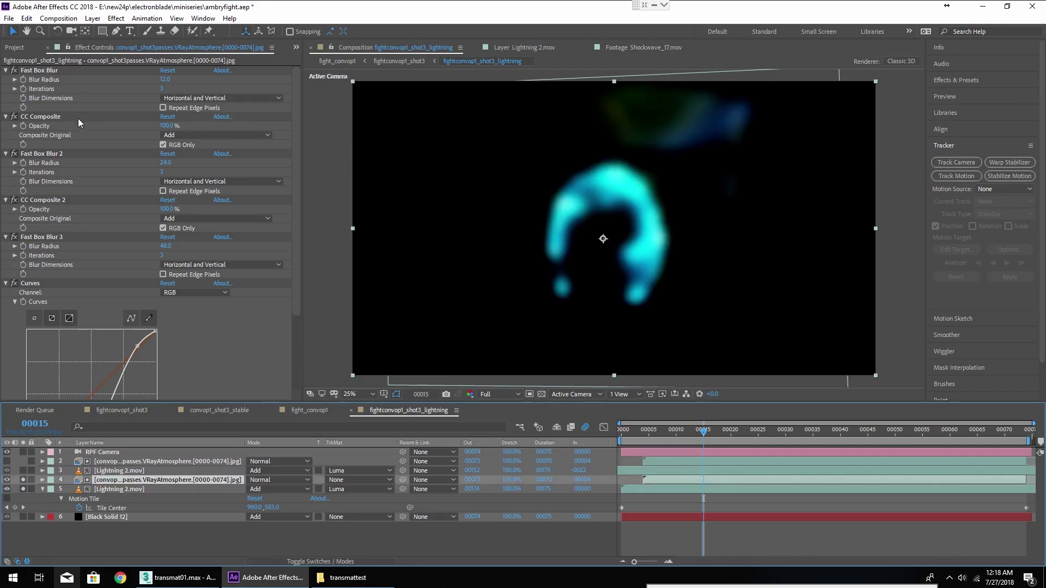
pyautogui.scroll(-4, 79, 119)
pyautogui.scroll(2, 79, 120)
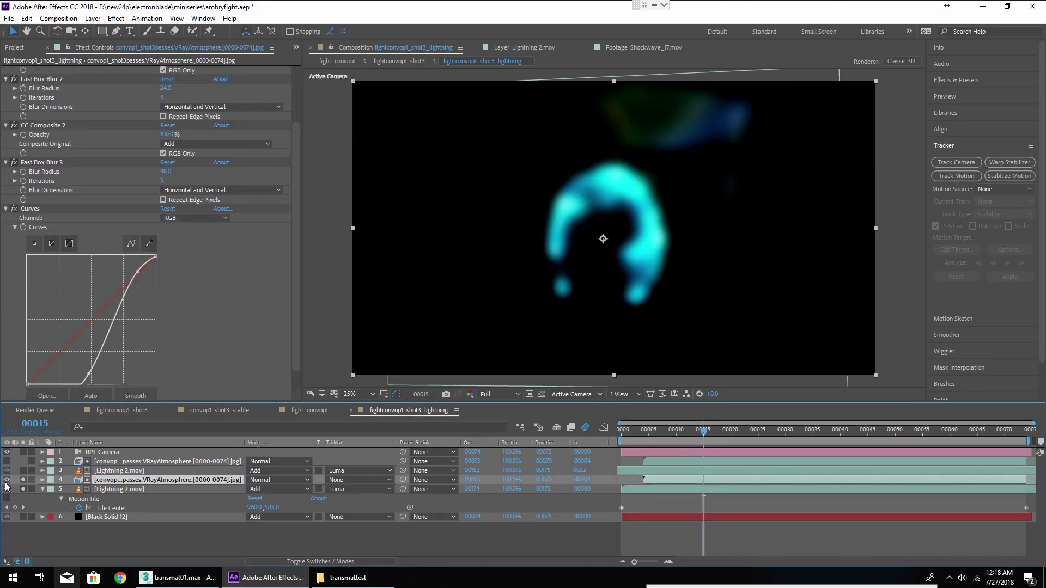
pyautogui.click(8, 480)
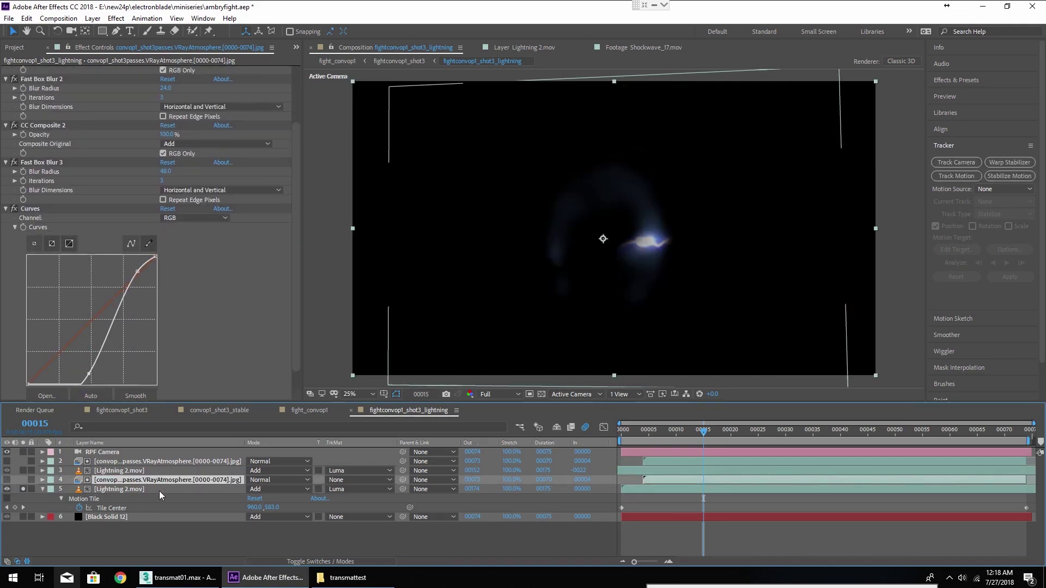
# Step: Set the track matte of the Lightning 2.mov layer on layer 5 to None
pyautogui.click(107, 491)
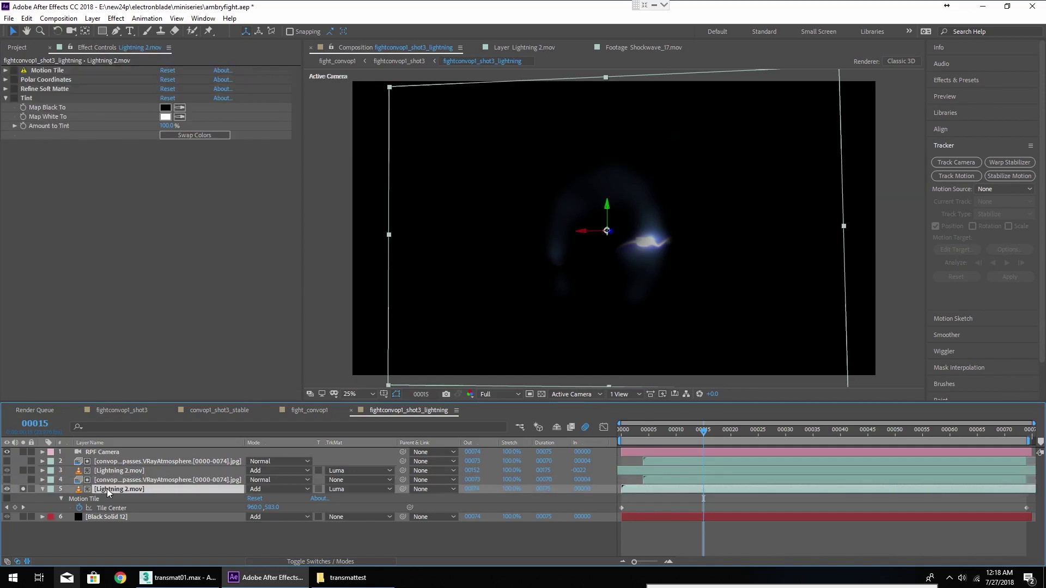
pyautogui.click(352, 489)
pyautogui.click(353, 501)
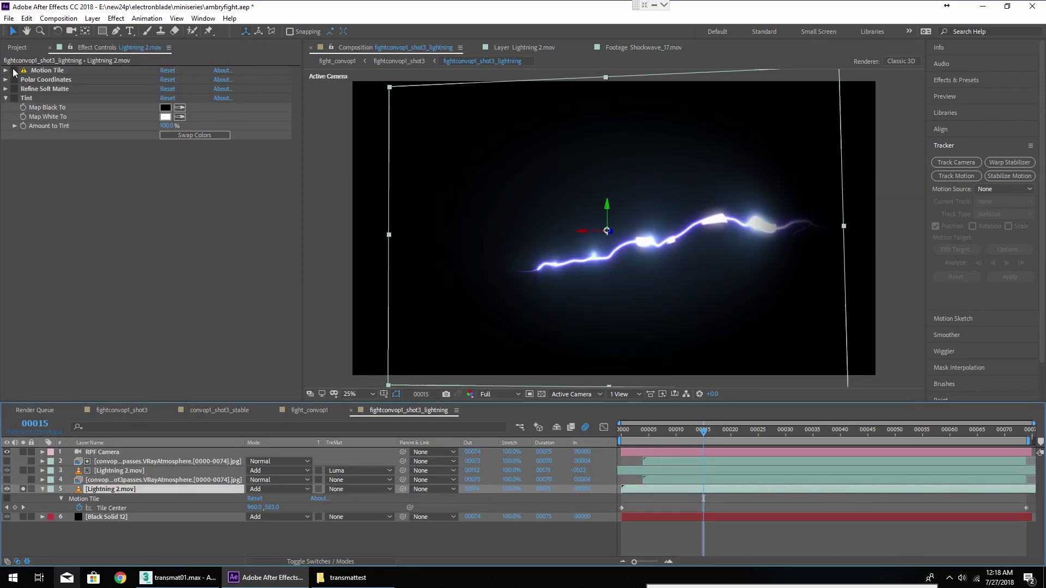
# Step: Enable Motion Tile and Polar Coordinates on the Lightning 2.mov layer, scrubbing the timeline to preview each effect
pyautogui.click(14, 73)
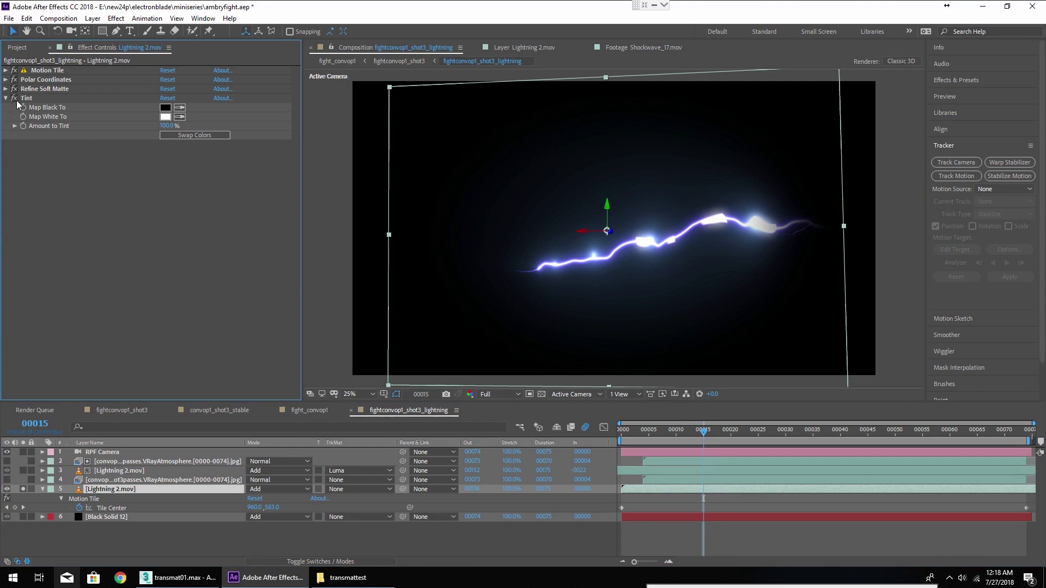
pyautogui.moveTo(17, 102); pyautogui.dragTo(14, 80)
pyautogui.click(61, 73)
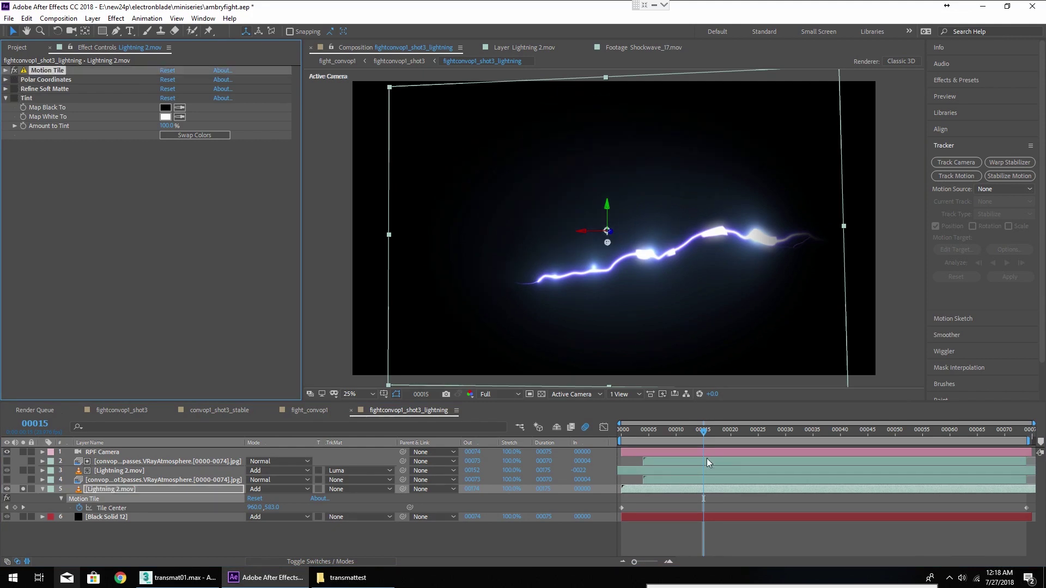
pyautogui.moveTo(721, 436); pyautogui.dragTo(781, 435)
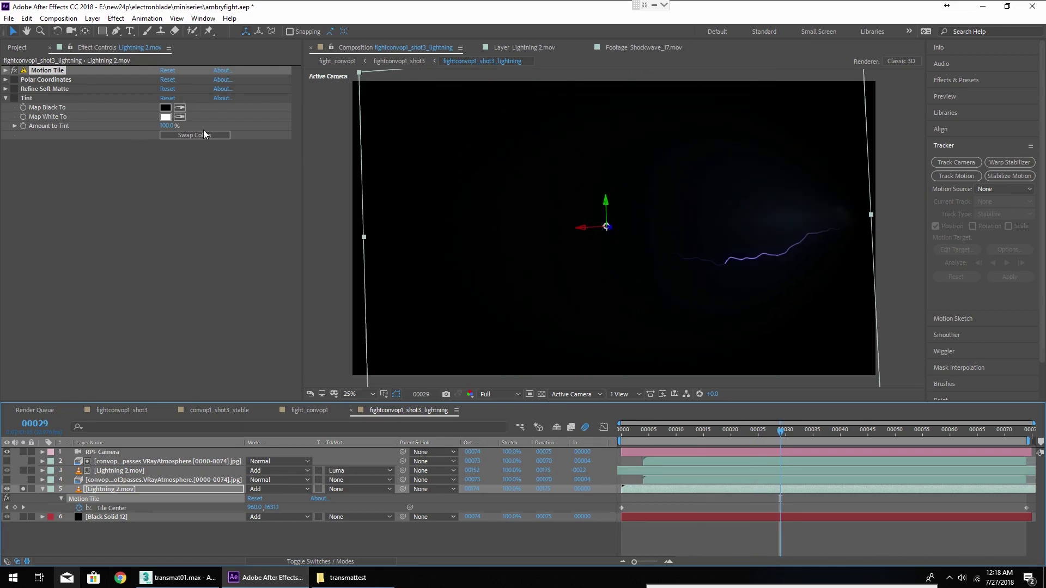
pyautogui.click(14, 80)
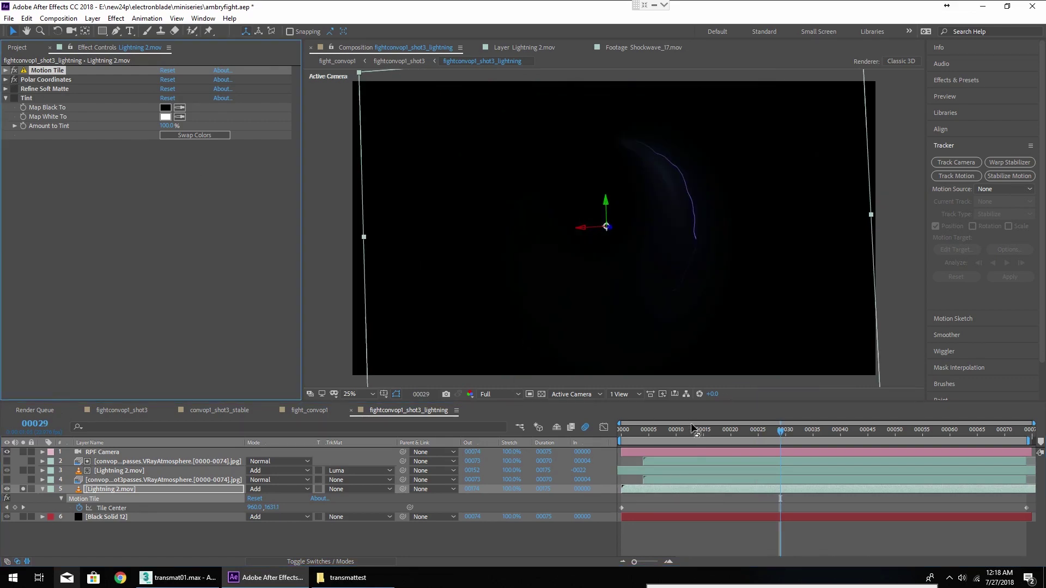
pyautogui.moveTo(694, 430); pyautogui.dragTo(722, 438)
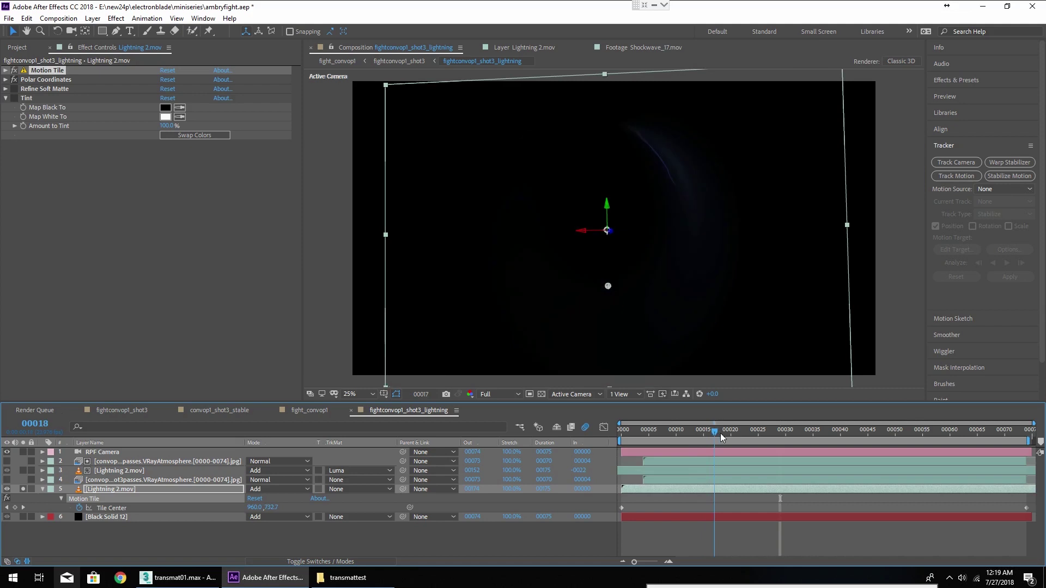
# Step: Enable Refine Soft Matte and Tint on Lightning 2.mov, preview around frame 16, and solo Black Solid 12 alongside it
pyautogui.click(15, 89)
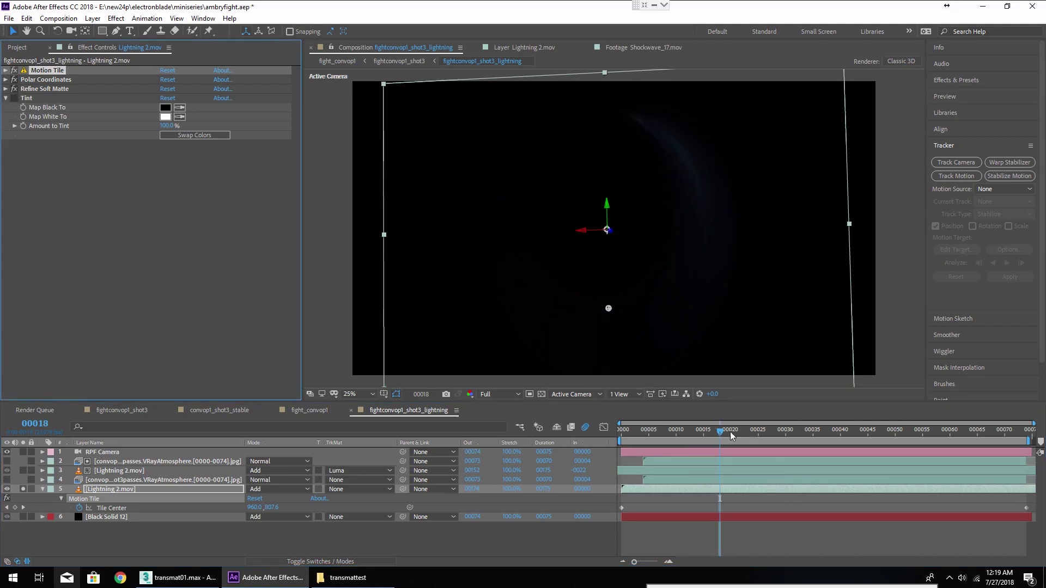
pyautogui.click(704, 433)
pyautogui.moveTo(704, 436); pyautogui.dragTo(707, 437)
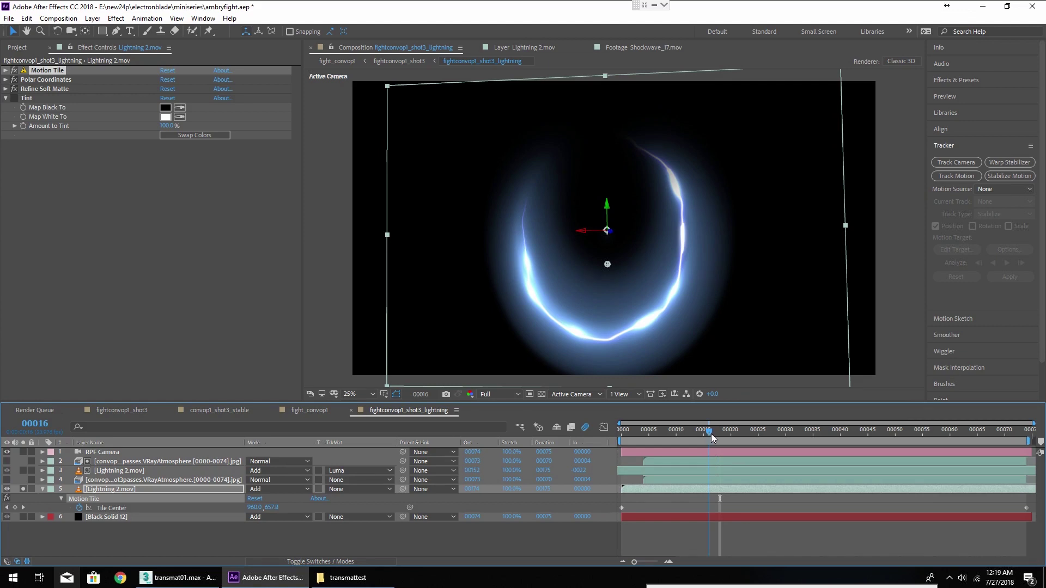
pyautogui.click(6, 98)
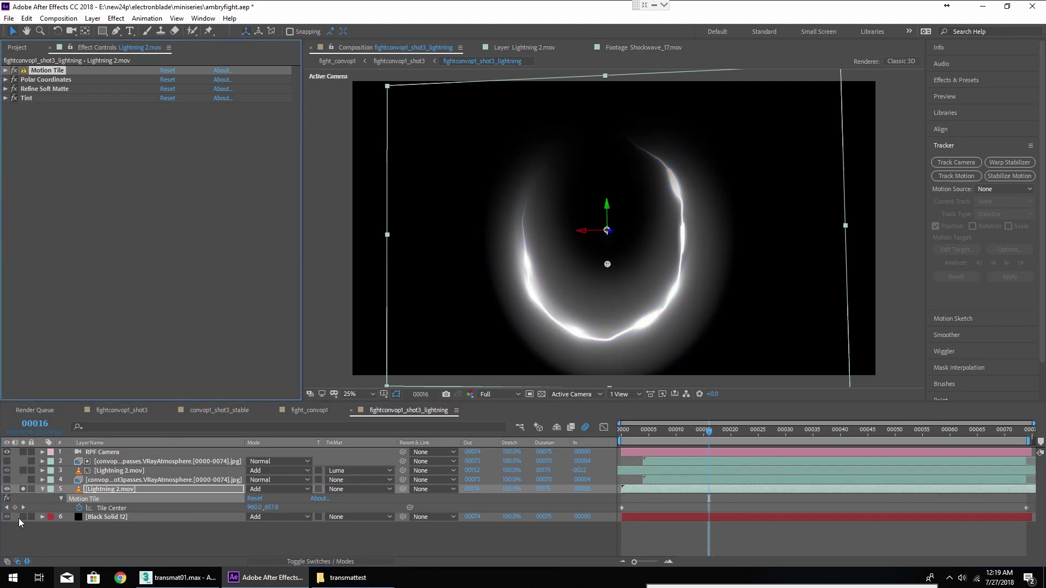
pyautogui.click(22, 517)
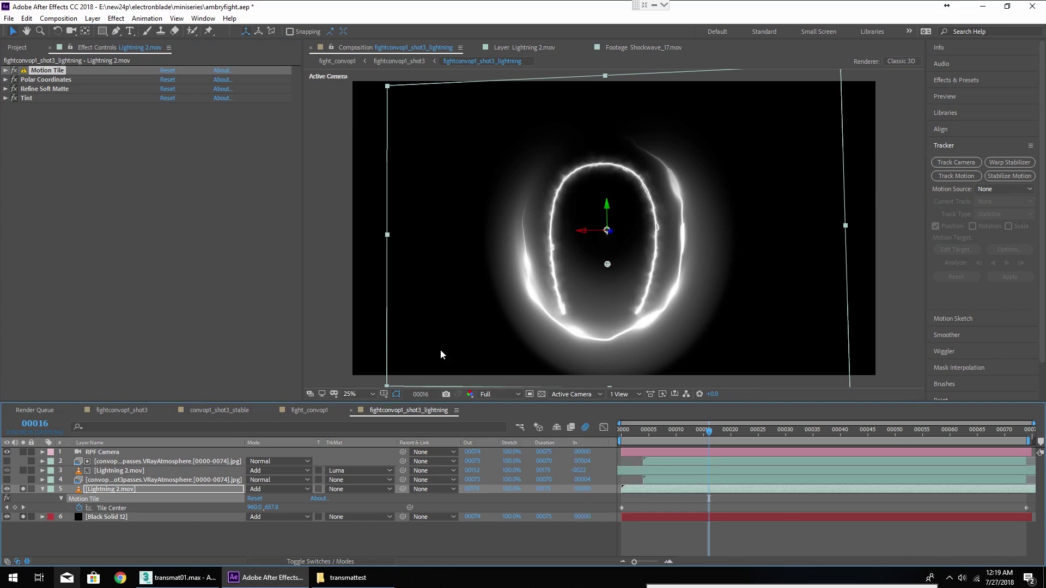
# Step: Return to the fightconvop1_shot3 composition and set its view magnification to Fit up to 100%
pyautogui.click(122, 410)
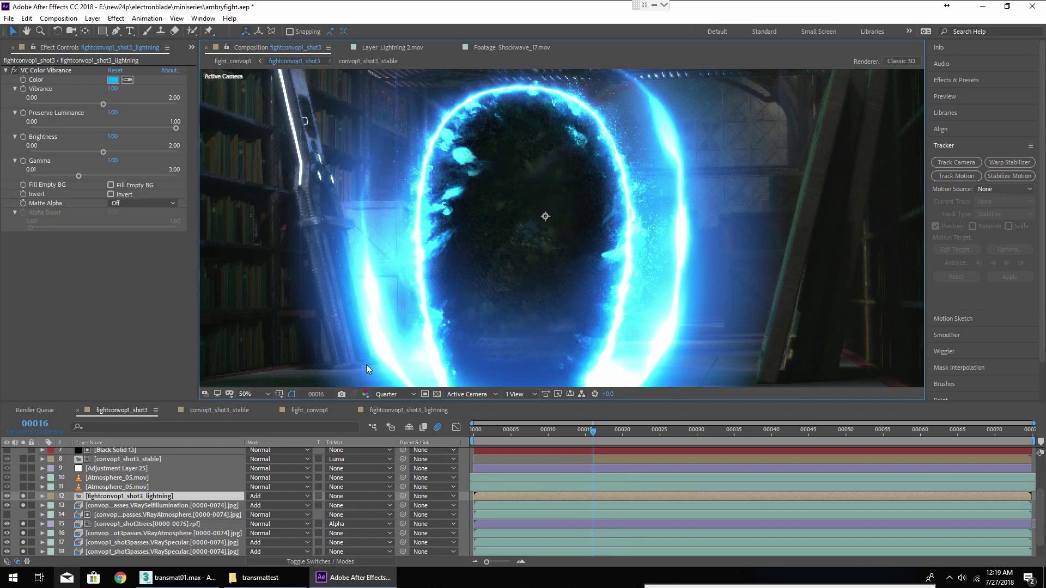
pyautogui.click(257, 392)
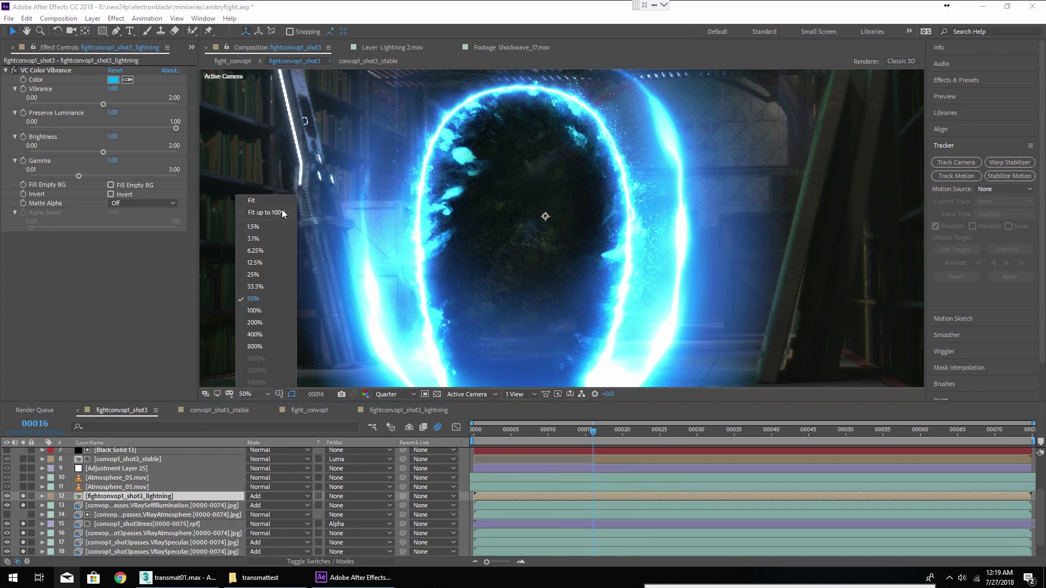
pyautogui.click(267, 212)
# Step: Solo and select both Atmosphere_05.mov layers on layers 10 and 11
pyautogui.scroll(1, 19, 508)
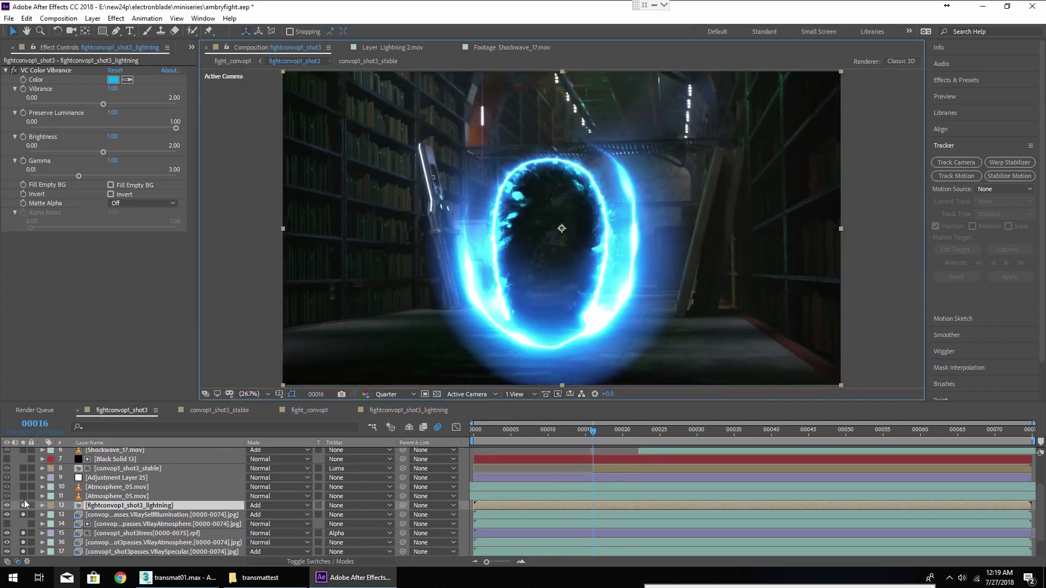
pyautogui.click(23, 498)
pyautogui.click(22, 489)
pyautogui.click(133, 490)
pyautogui.keyDown('shift'); pyautogui.click(133, 494); pyautogui.keyUp('shift')
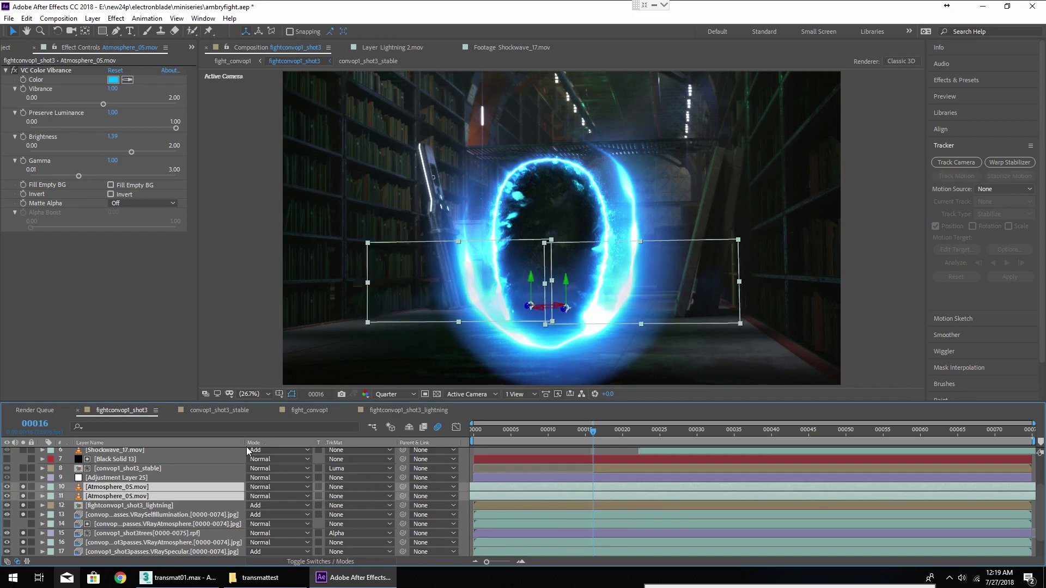
# Step: Clear the solo from the layers beneath the Atmosphere_05.mov clips and scrub through the isolated smoke at 50% magnification
pyautogui.scroll(2, 449, 260)
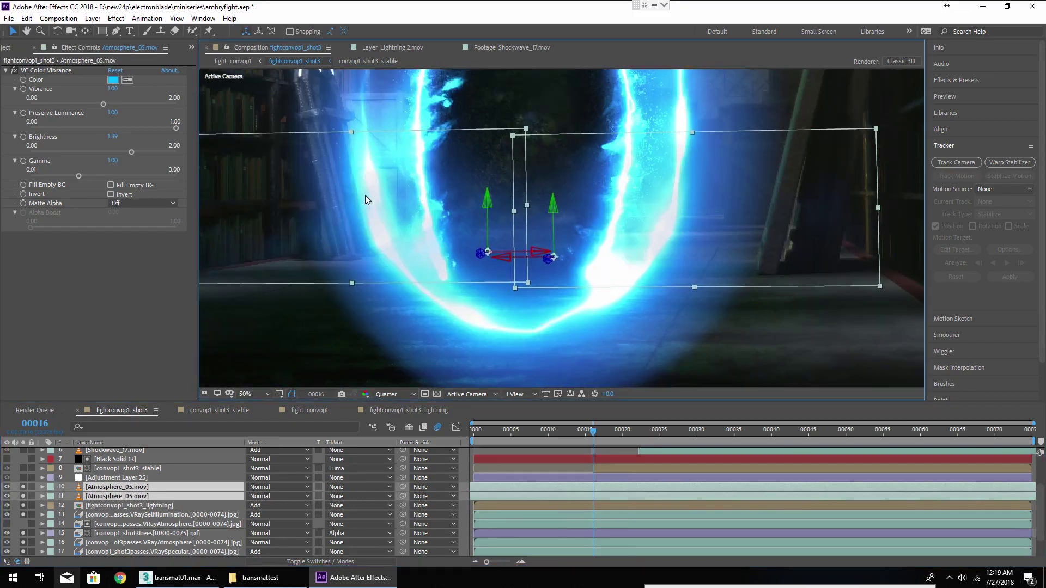
pyautogui.moveTo(22, 505); pyautogui.dragTo(18, 549)
pyautogui.click(22, 551)
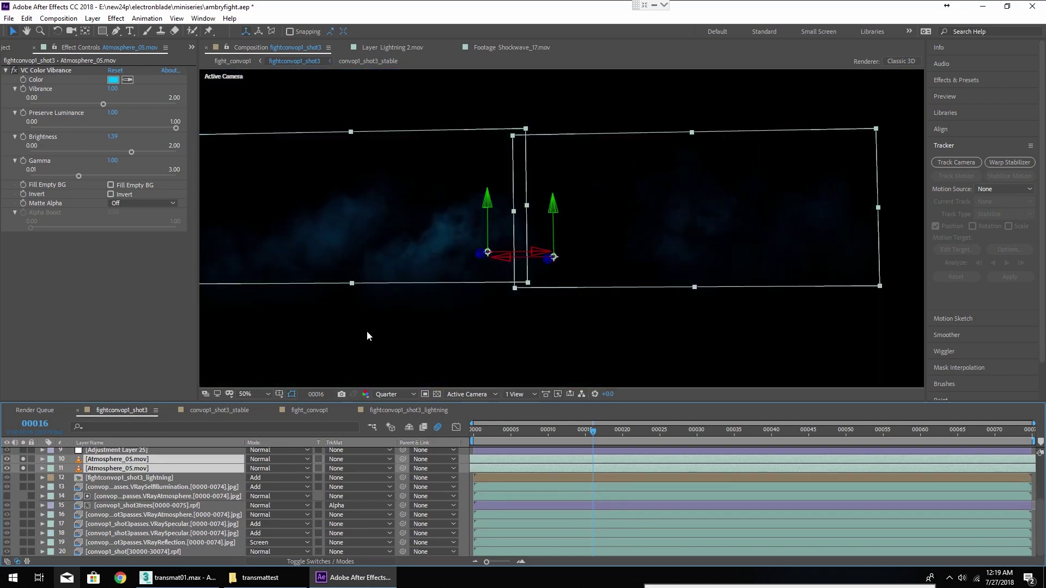
pyautogui.moveTo(588, 434); pyautogui.dragTo(498, 473)
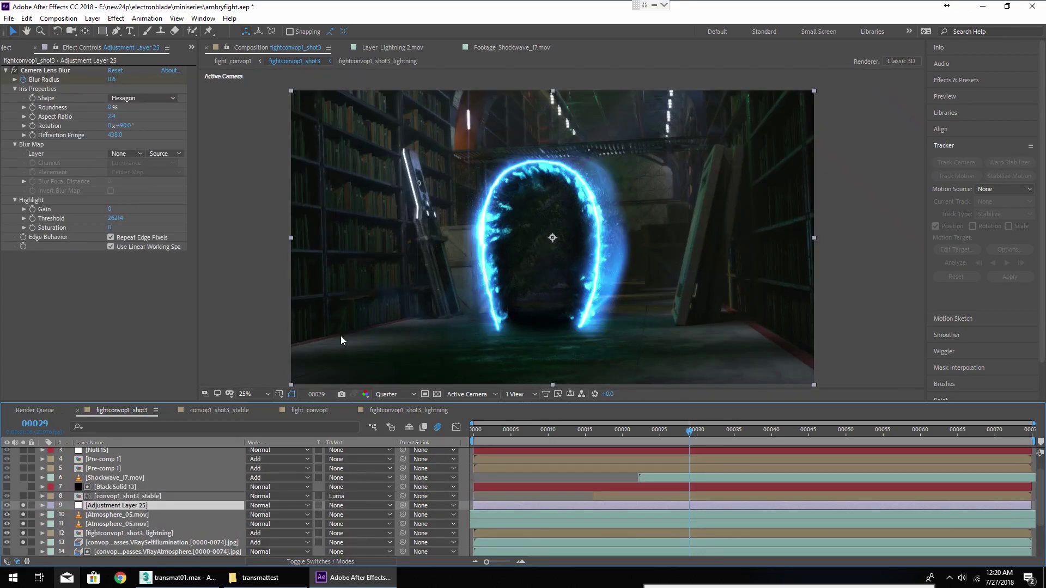
# Step: Select and solo the convop1_shot3_stable layer to bring the keyed actor into the portal shot
pyautogui.scroll(2, 537, 186)
pyautogui.scroll(-2, 521, 189)
pyautogui.click(120, 497)
pyautogui.click(24, 496)
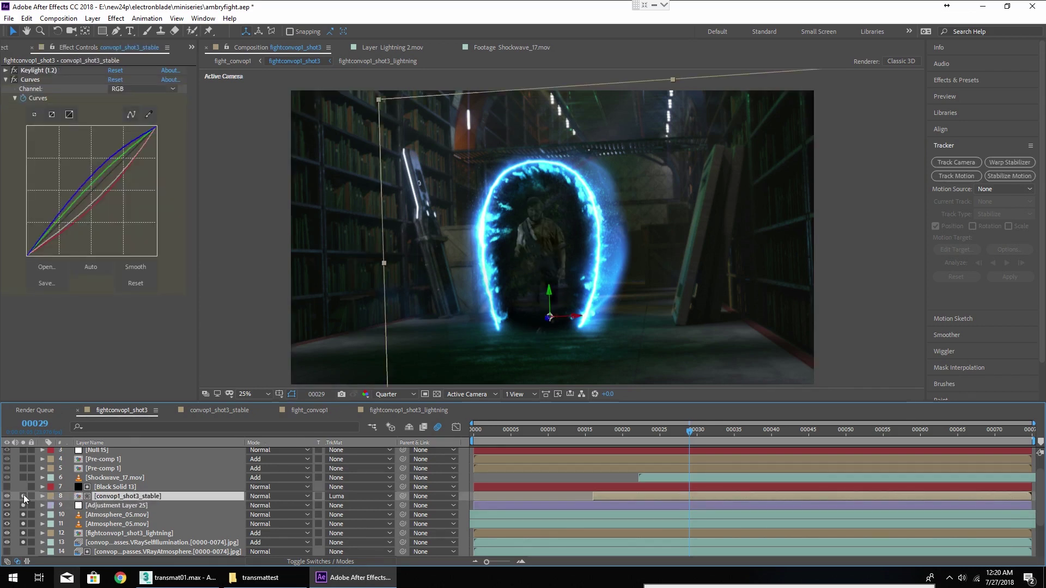
# Step: Examine the actor inside the portal at 50% magnification, and move the playhead to frames 33 and 50
pyautogui.scroll(2, 507, 276)
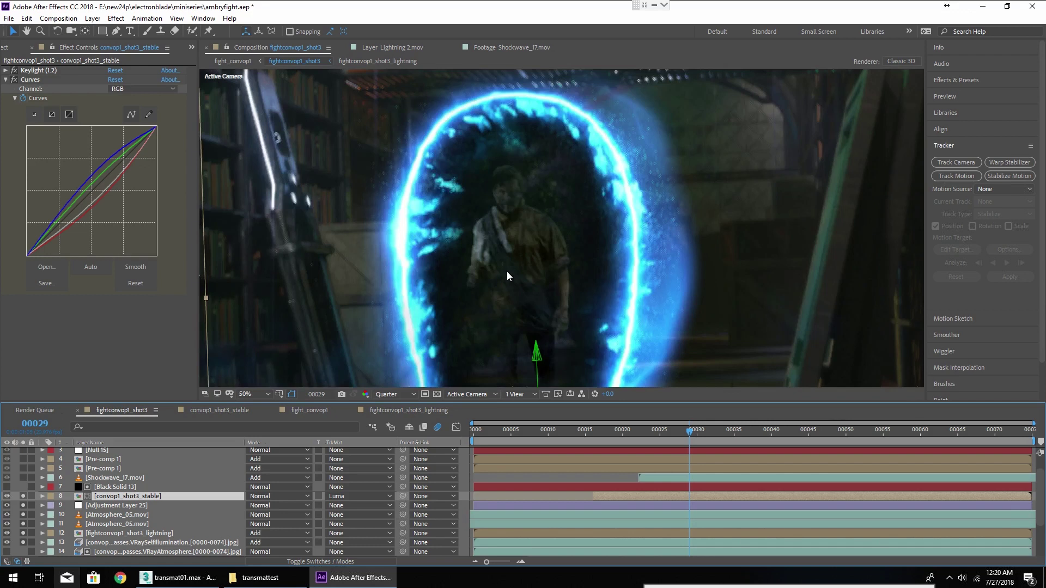
pyautogui.moveTo(394, 252); pyautogui.dragTo(423, 199, button='middle')
pyautogui.click(721, 435)
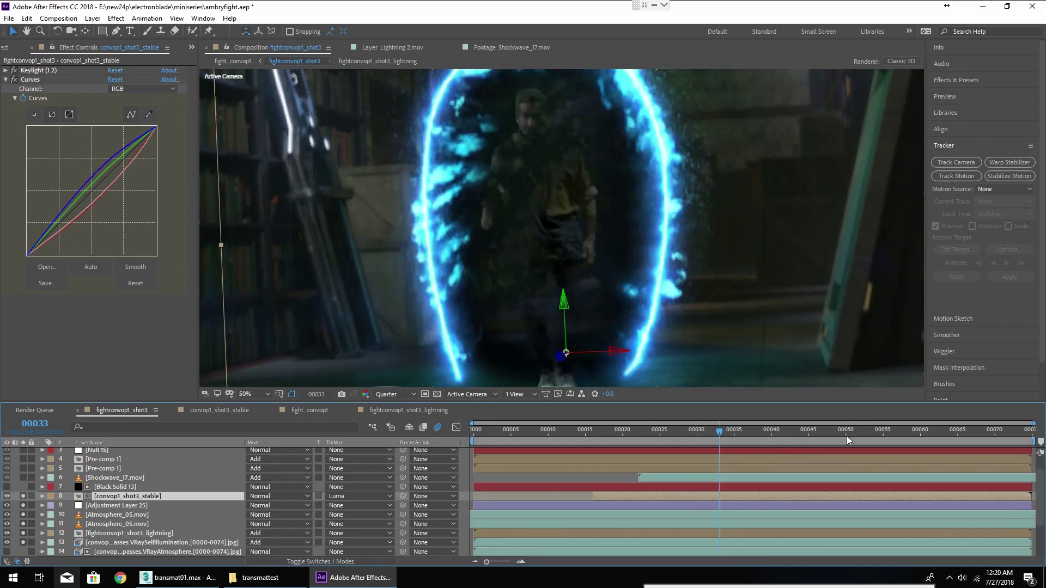
pyautogui.click(846, 436)
# Step: Select and solo the Shockwave_17.mov layer on layer 6
pyautogui.click(115, 477)
pyautogui.click(23, 477)
pyautogui.scroll(2, 55, 462)
pyautogui.scroll(-1, 650, 217)
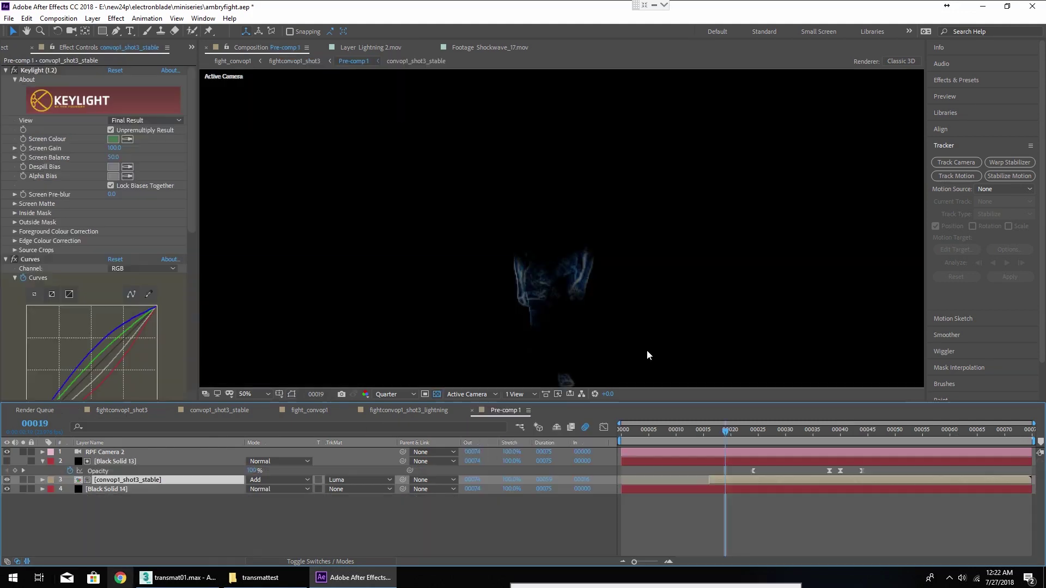
# Step: Inspect the effects on convop1_shot3_stable inside Pre-comp 1, collapsing Keylight and Curves and toggling Tint and VC Color Vibrance
pyautogui.moveTo(646, 350); pyautogui.dragTo(628, 318, button='middle')
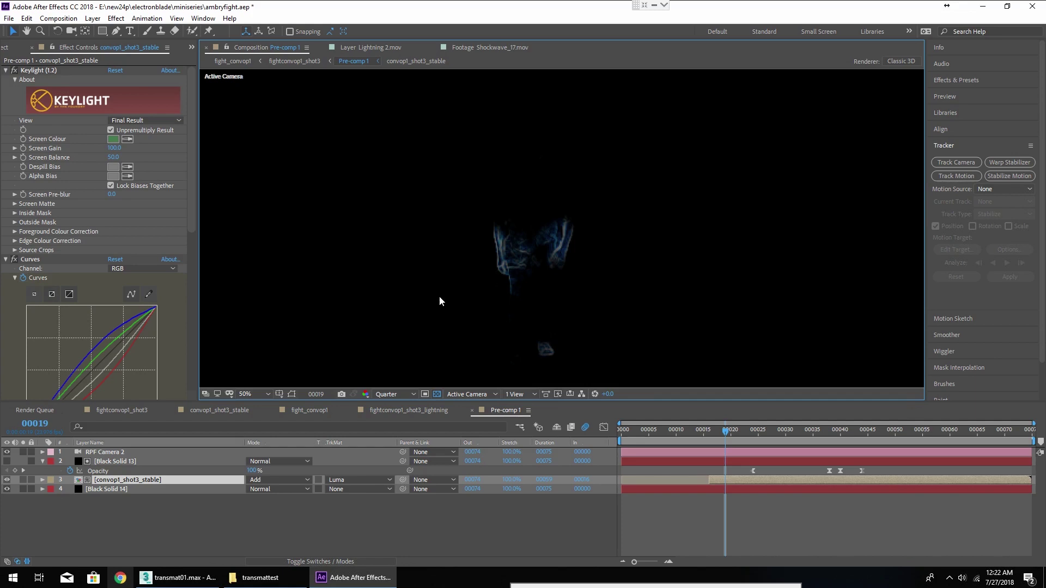
pyautogui.click(6, 71)
pyautogui.click(5, 80)
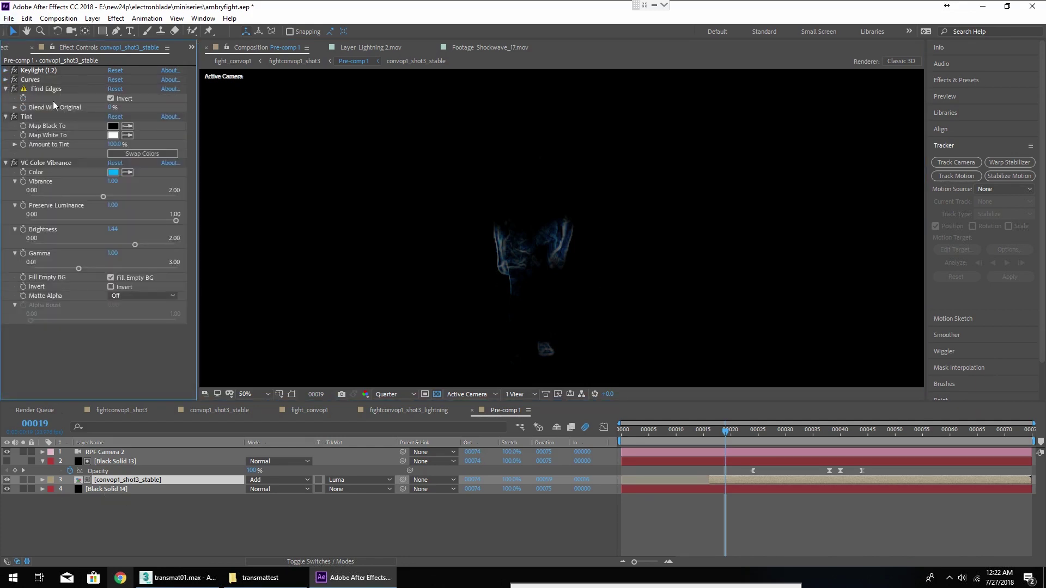
pyautogui.click(14, 117)
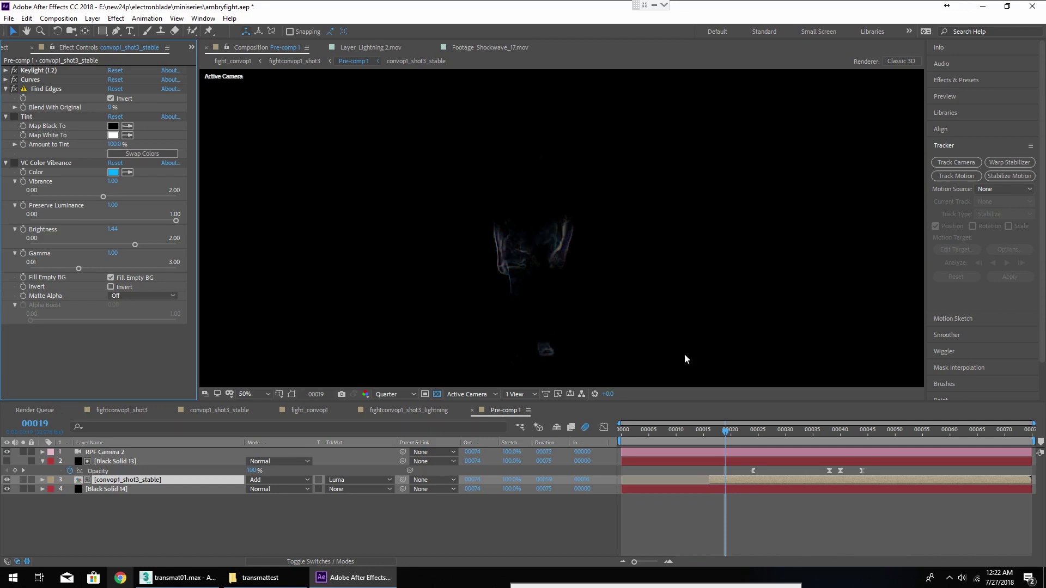
pyautogui.click(15, 117)
# Step: Return to the fightconvop1_shot3 composition and inspect the radial blur and Starglow effects on the Pre-comp 1 layers at 50% magnification
pyautogui.click(212, 410)
pyautogui.click(122, 411)
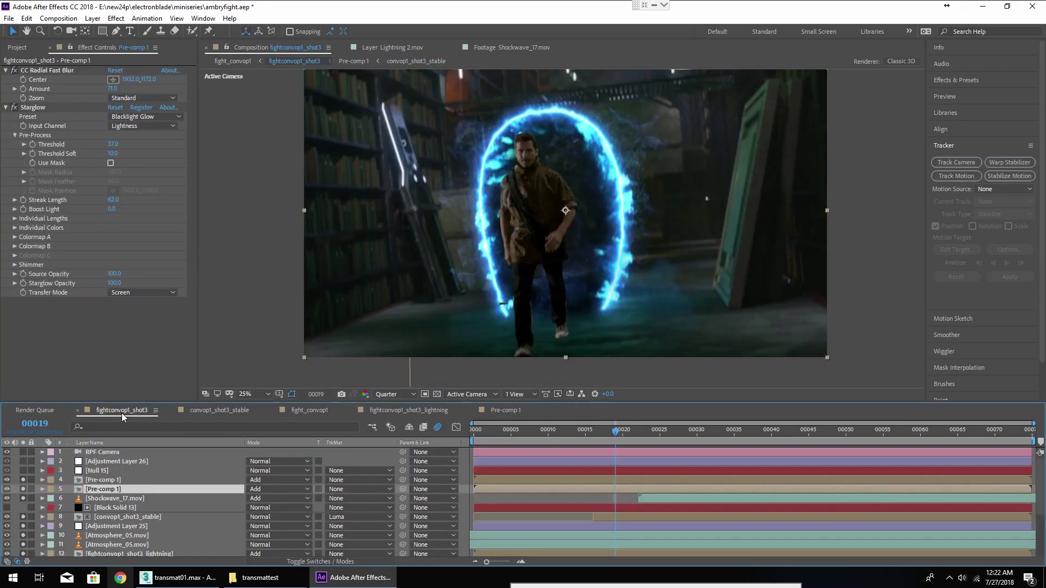
pyautogui.scroll(4, 559, 286)
pyautogui.scroll(-2, 587, 253)
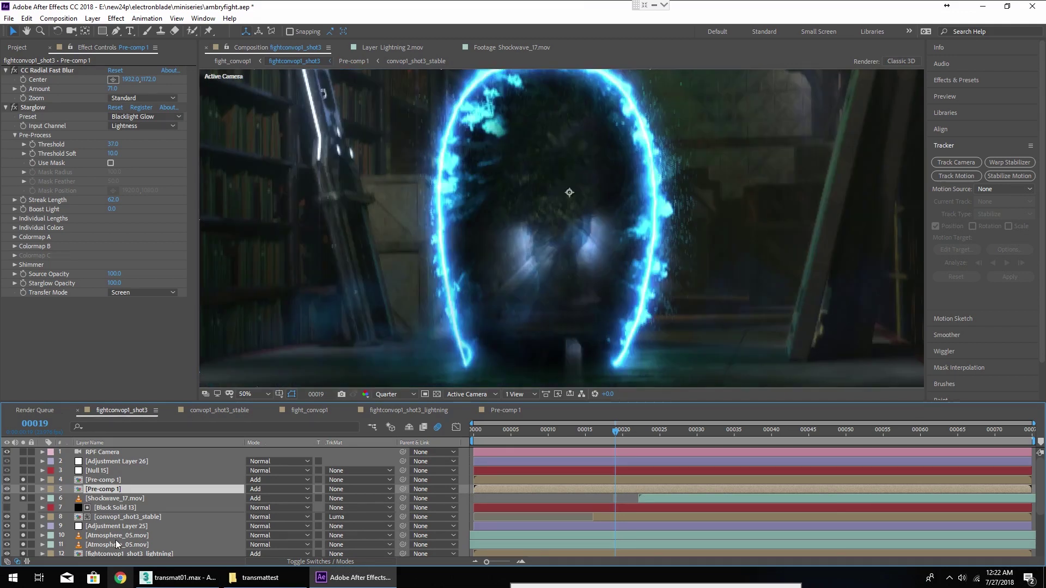
pyautogui.click(129, 472)
pyautogui.click(124, 477)
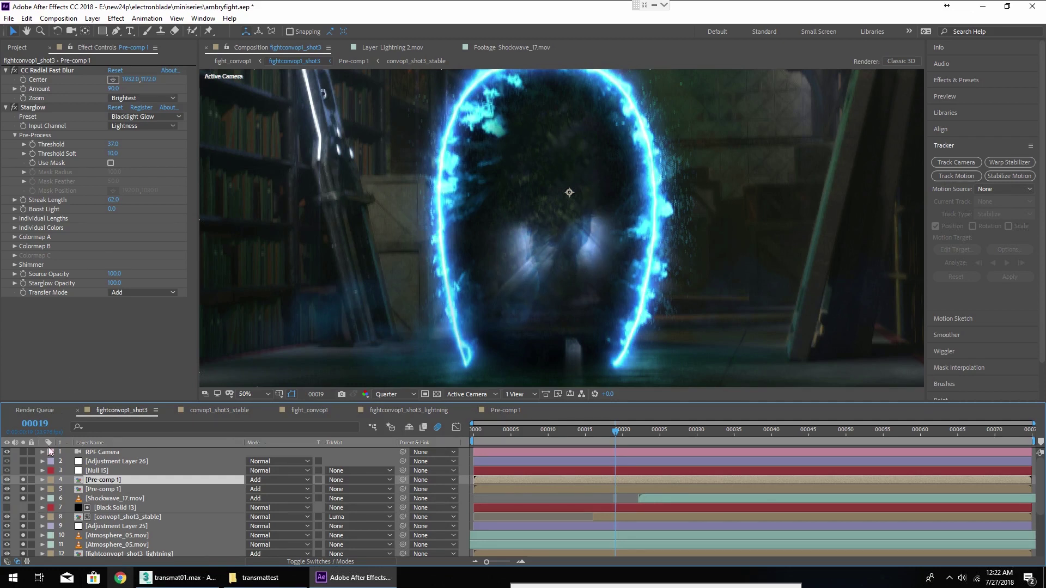
# Step: Select and solo Adjustment Layer 26 to include its Glow and Starglow in the shot
pyautogui.click(44, 463)
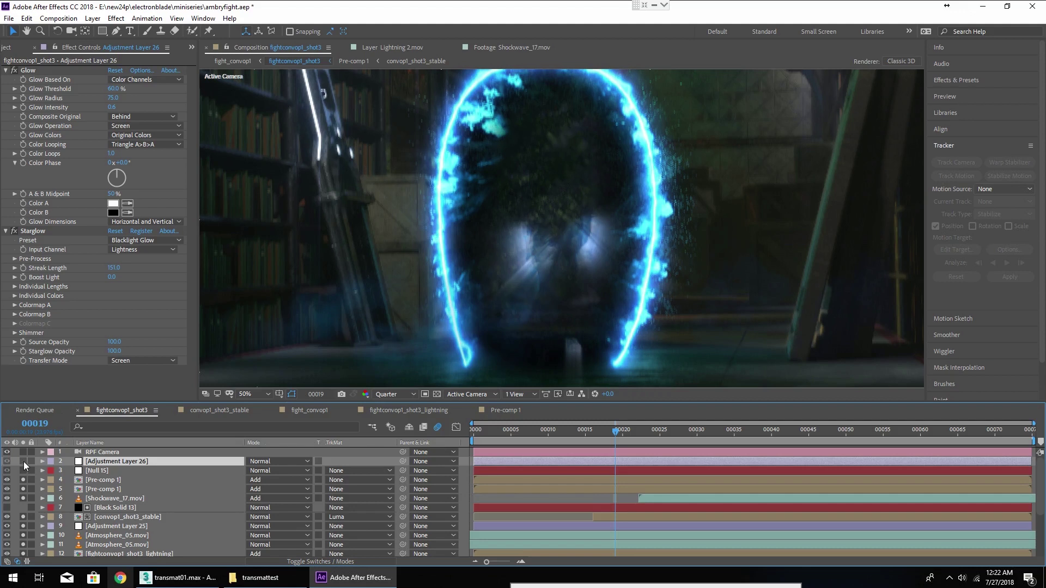
pyautogui.click(24, 461)
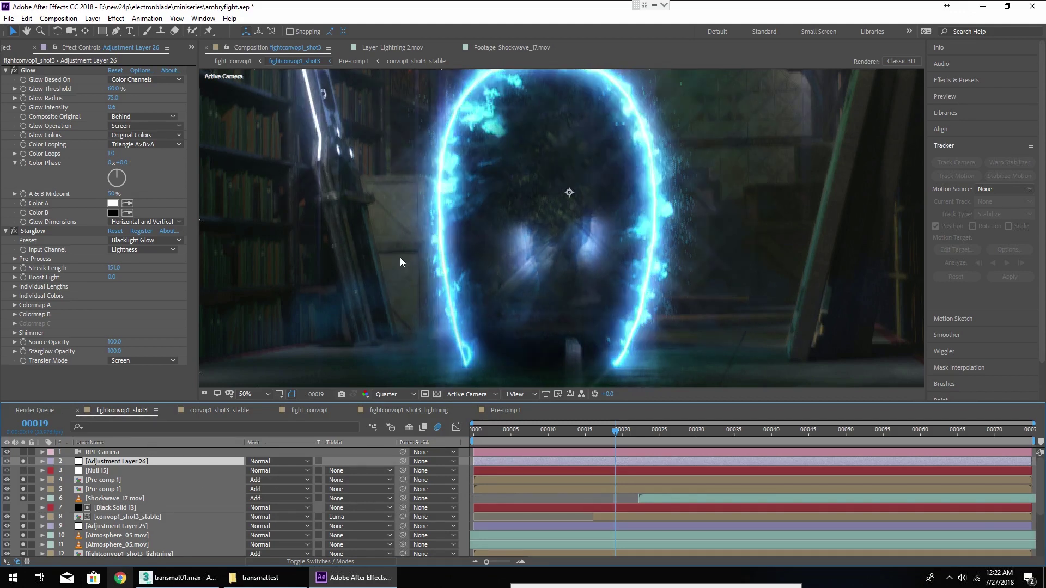
pyautogui.scroll(-2, 400, 258)
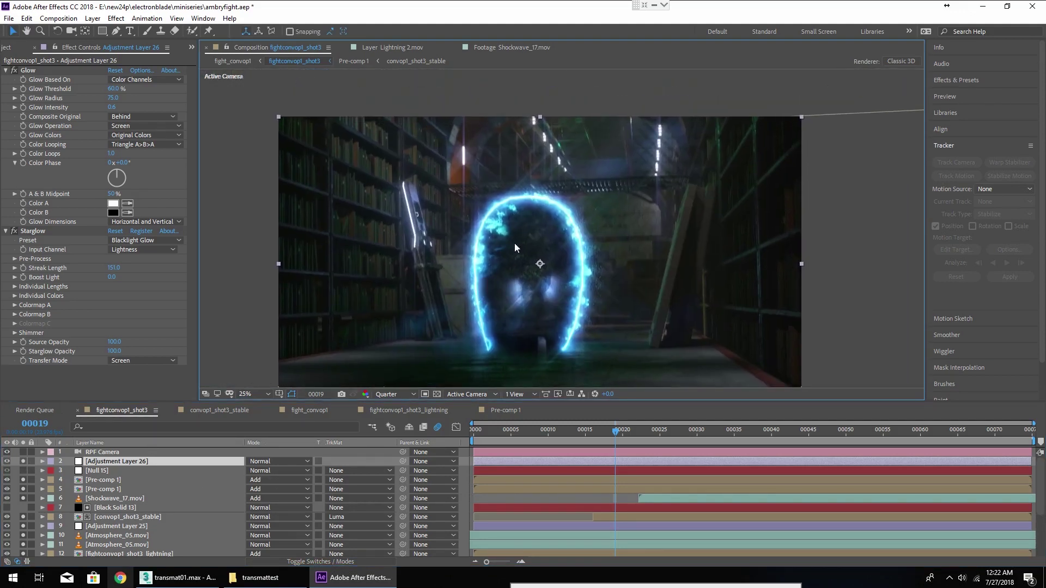
# Step: Clear the solo from all layers and view the complete portal composite at 25% magnification
pyautogui.scroll(-3, 61, 502)
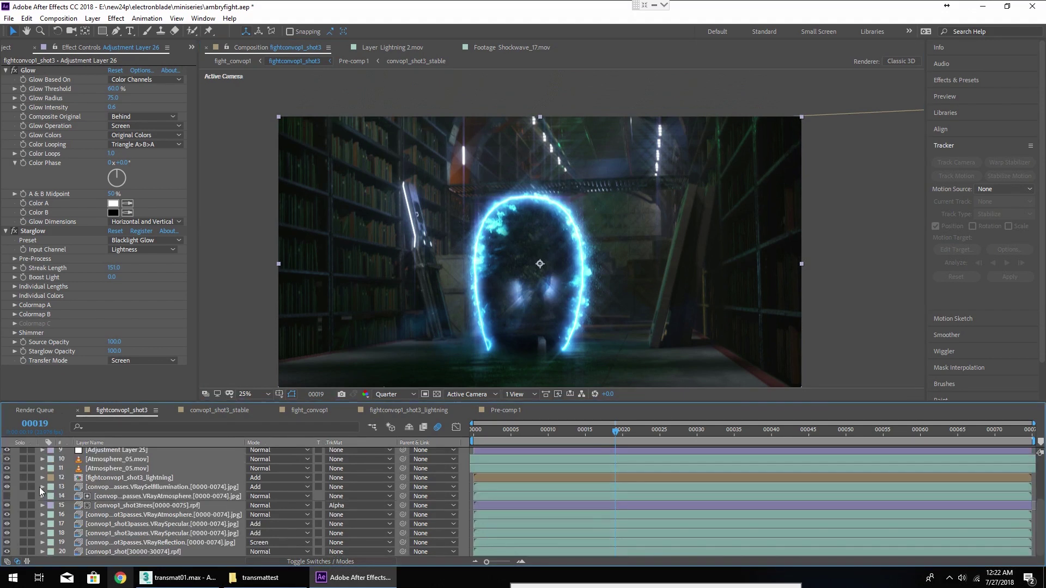
pyautogui.scroll(3, 61, 502)
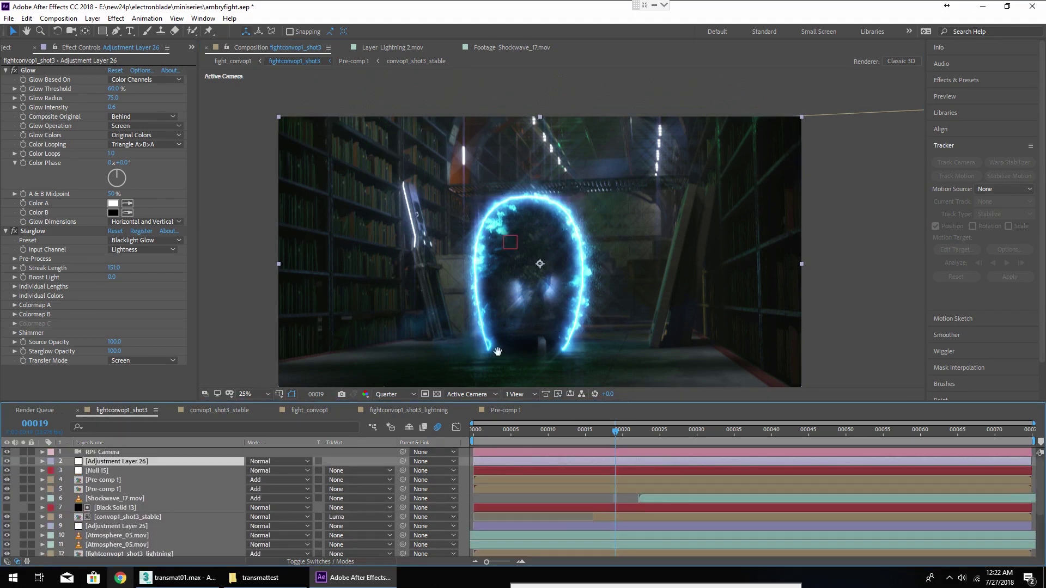
pyautogui.moveTo(498, 351); pyautogui.dragTo(503, 304, button='middle')
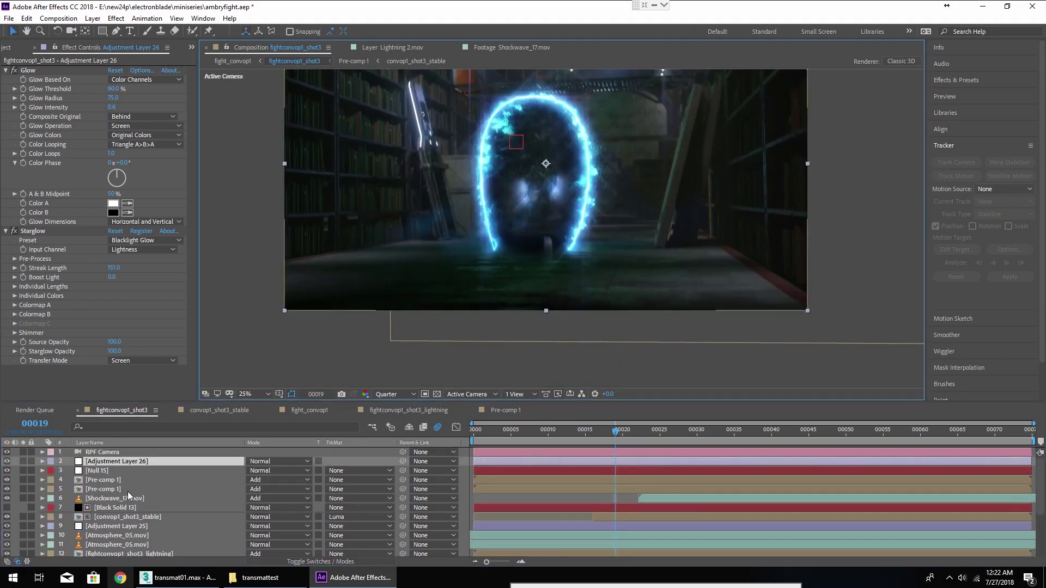
pyautogui.click(177, 577)
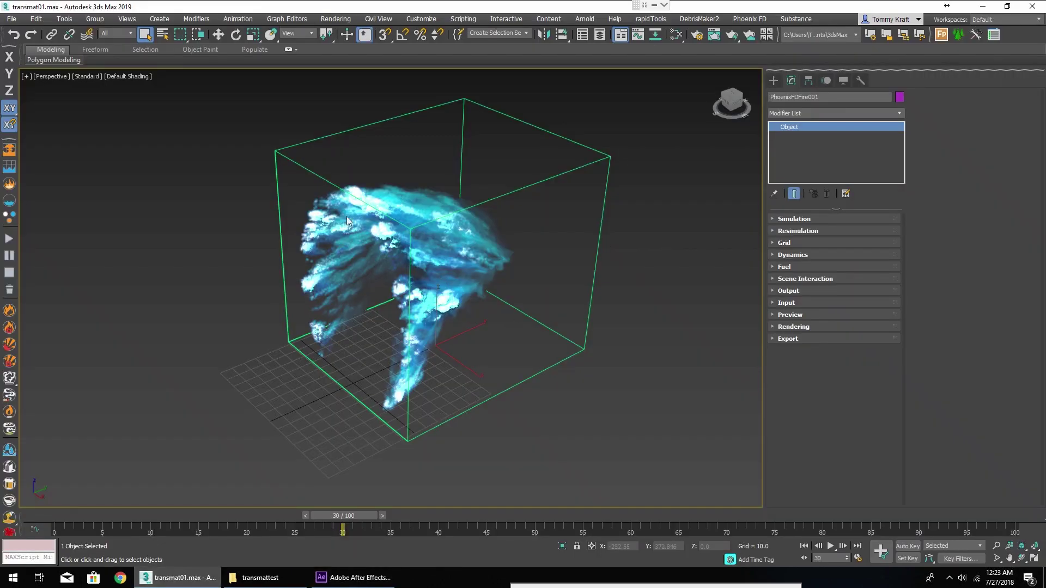
pyautogui.click(353, 578)
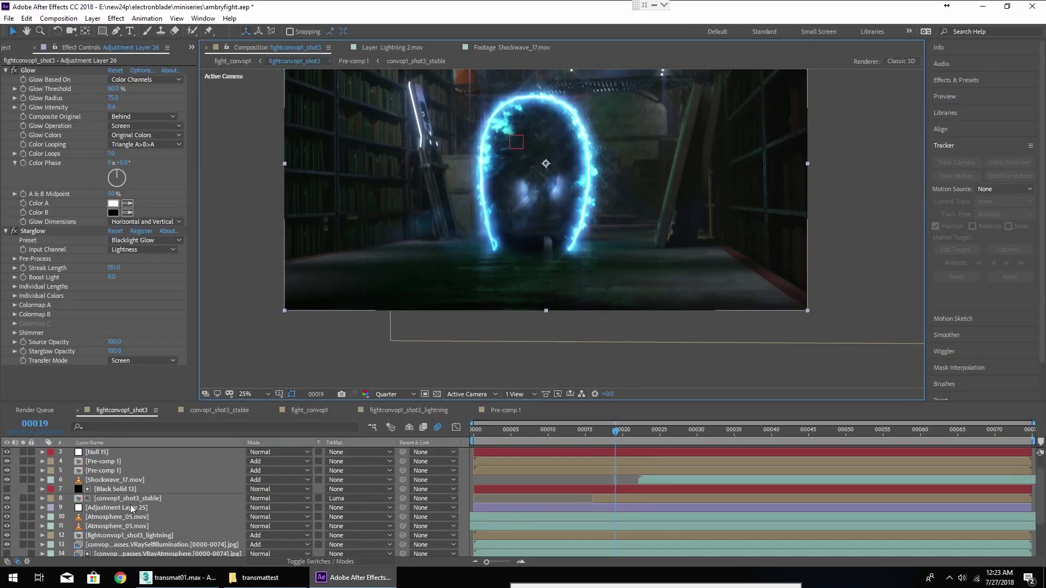
pyautogui.scroll(-2, 125, 522)
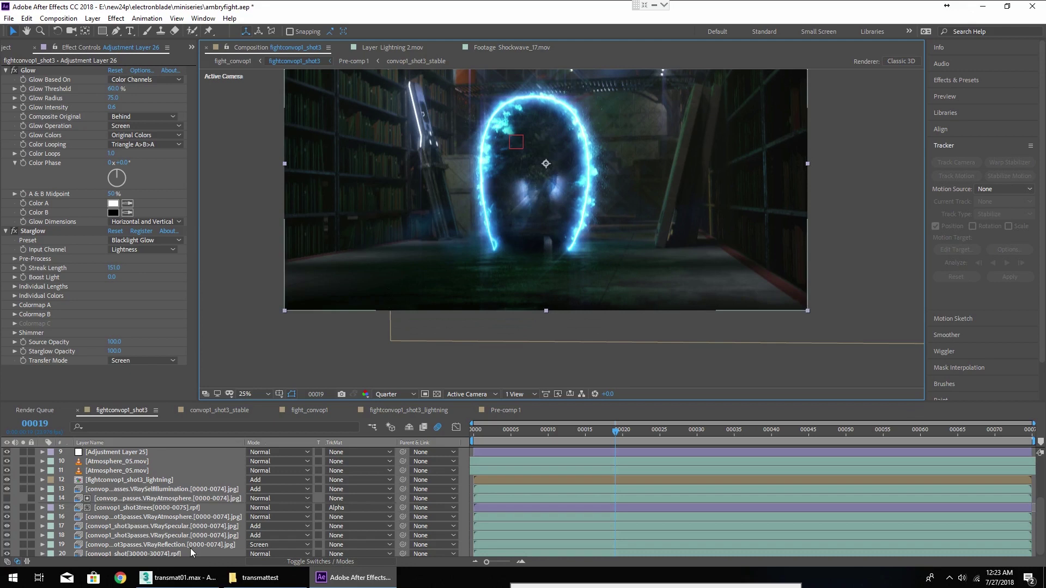
pyautogui.scroll(-1, 168, 520)
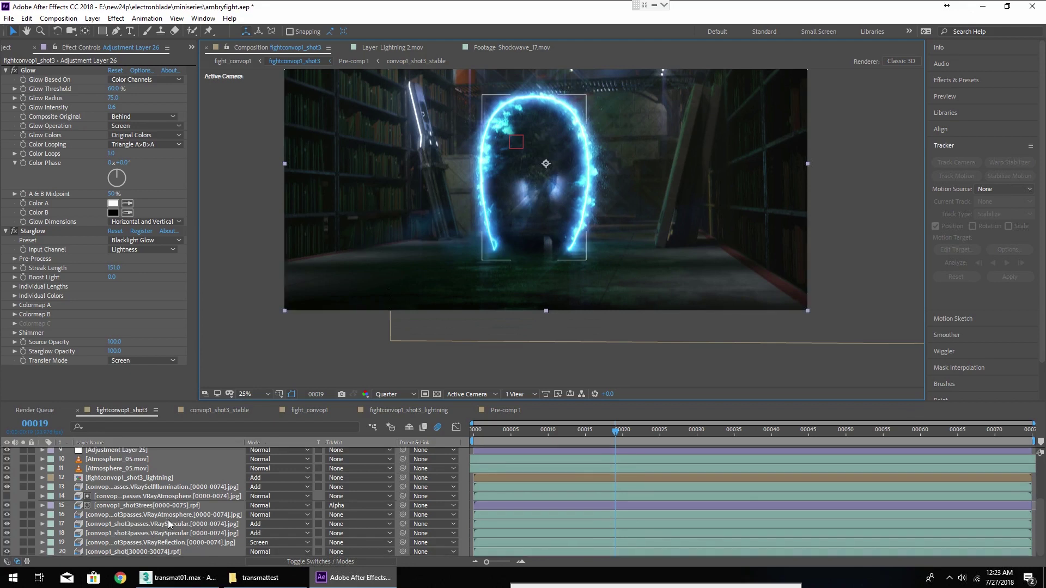
pyautogui.click(160, 553)
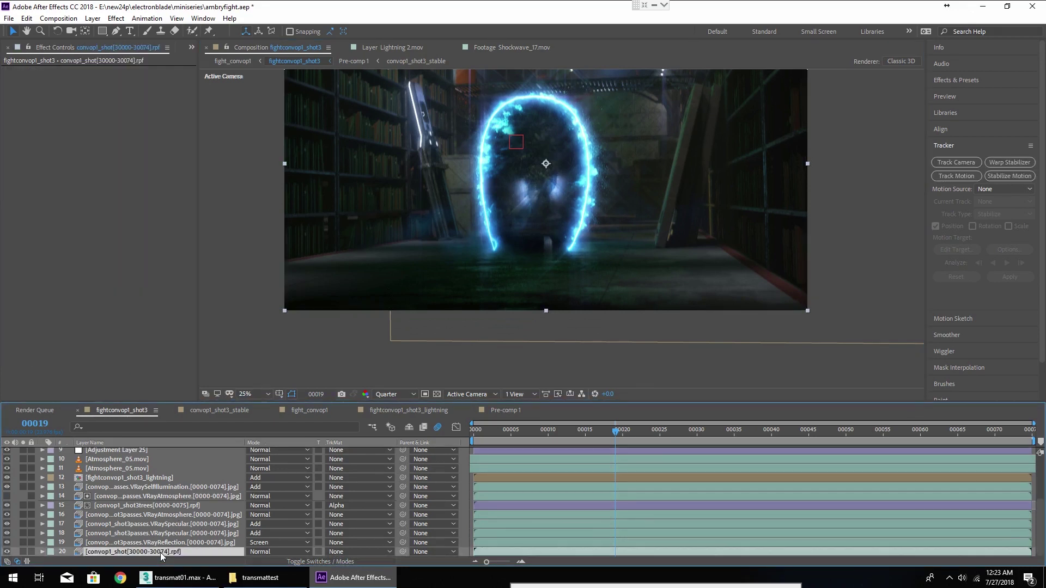
pyautogui.rightClick(160, 553)
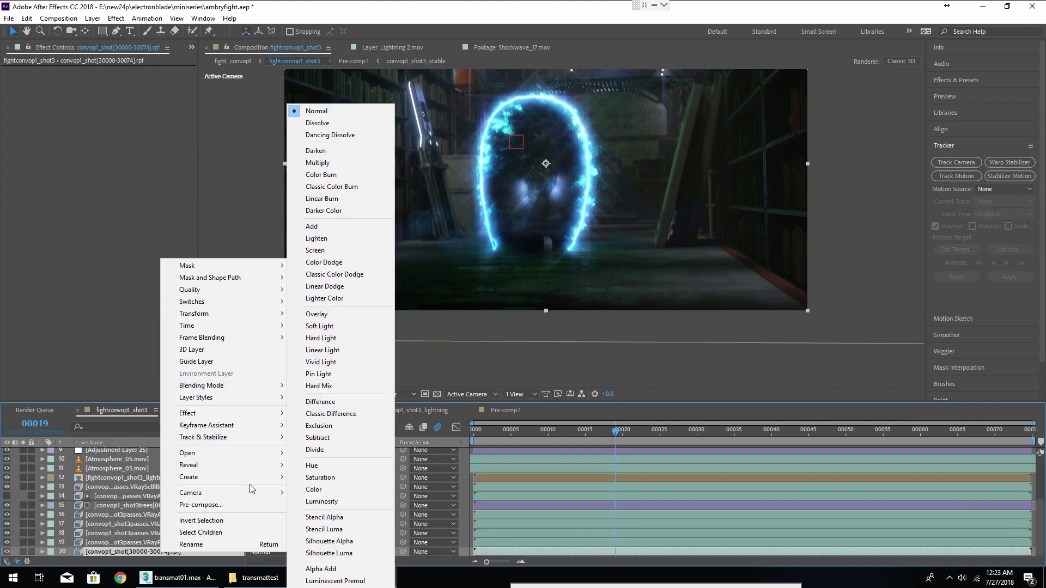
pyautogui.moveTo(257, 418)
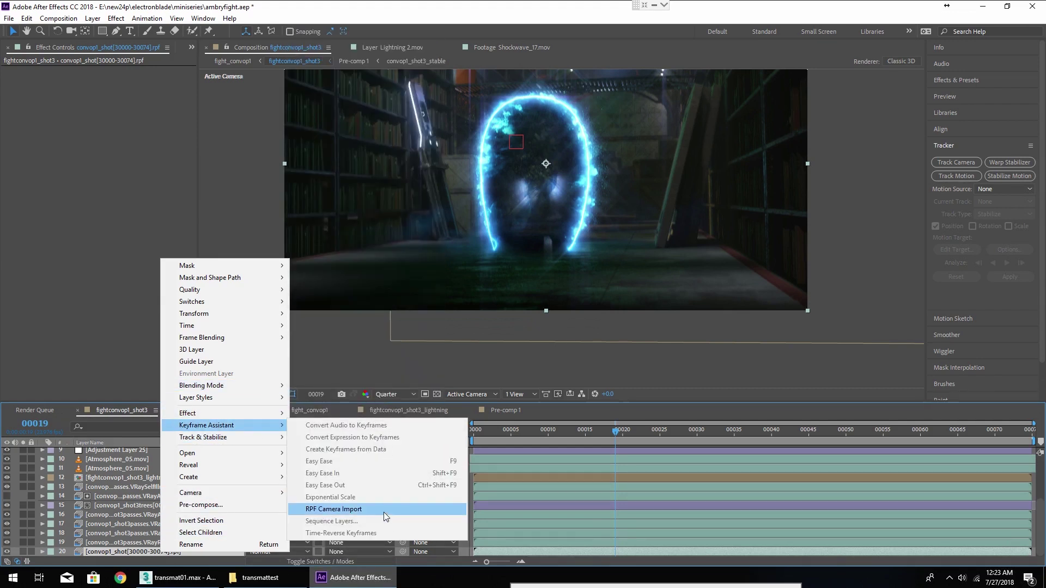
pyautogui.click(114, 537)
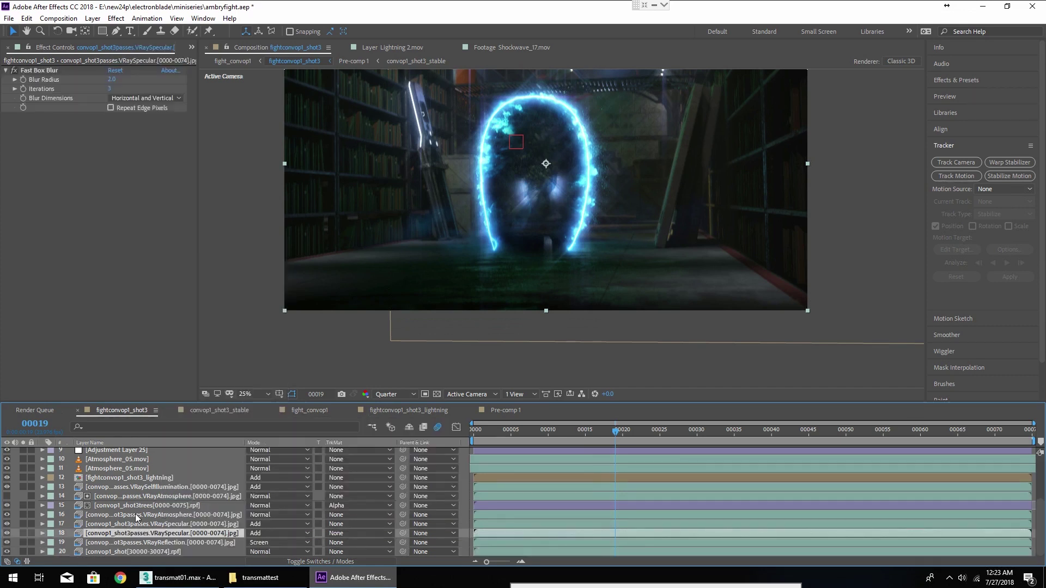
# Step: Select the RPF Camera layer and view its camera settings, closing them without changes
pyautogui.scroll(4, 175, 494)
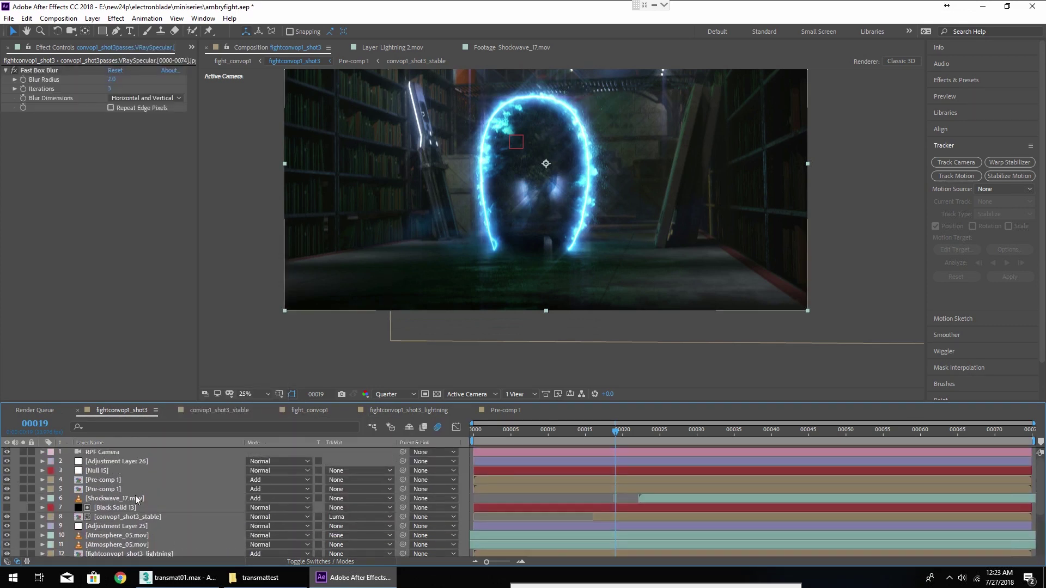
pyautogui.click(105, 455)
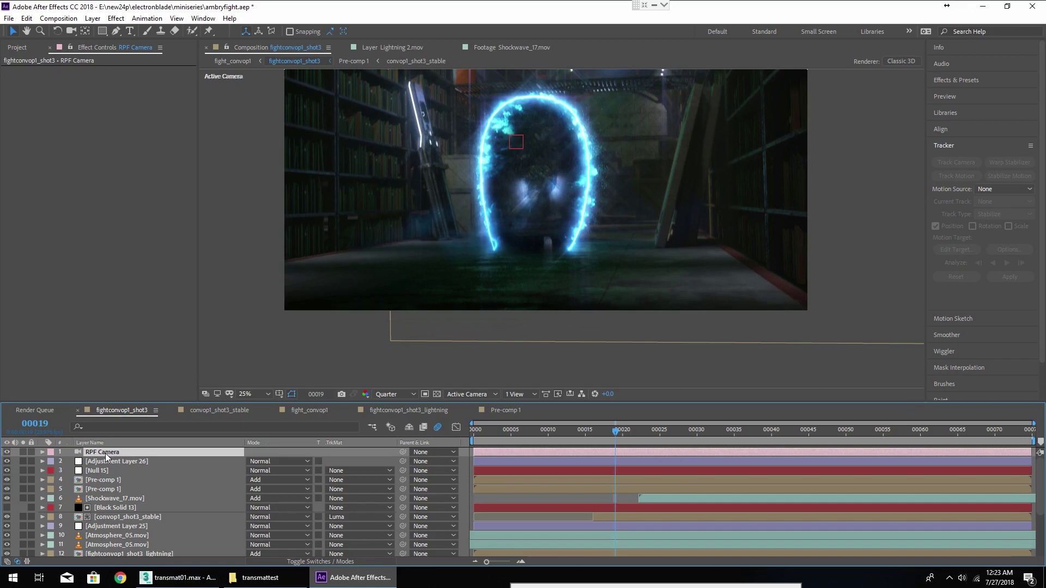
pyautogui.moveTo(525, 249); pyautogui.dragTo(481, 302)
pyautogui.click(58, 18)
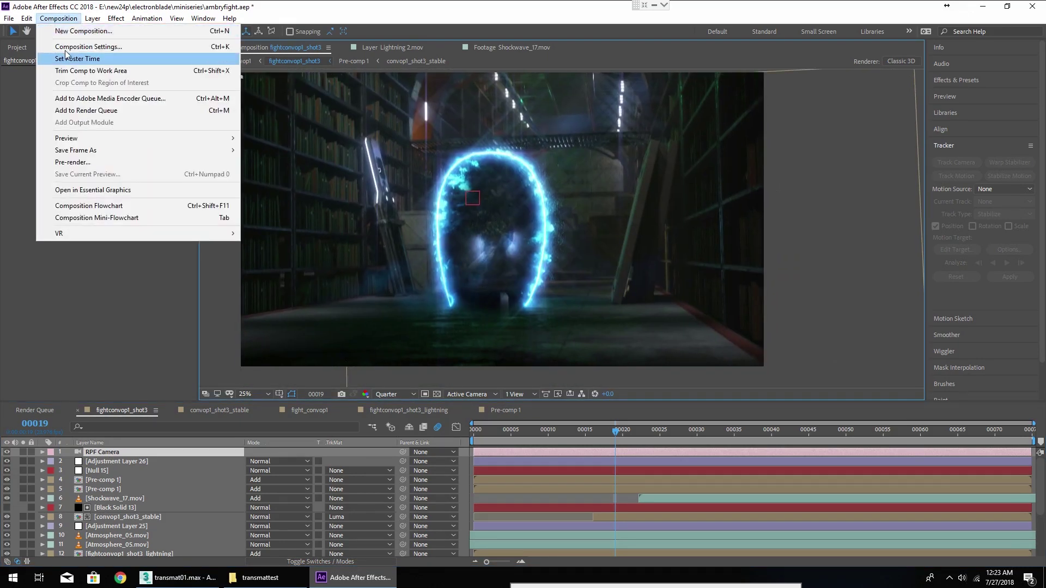
pyautogui.click(82, 47)
pyautogui.press('Escape')
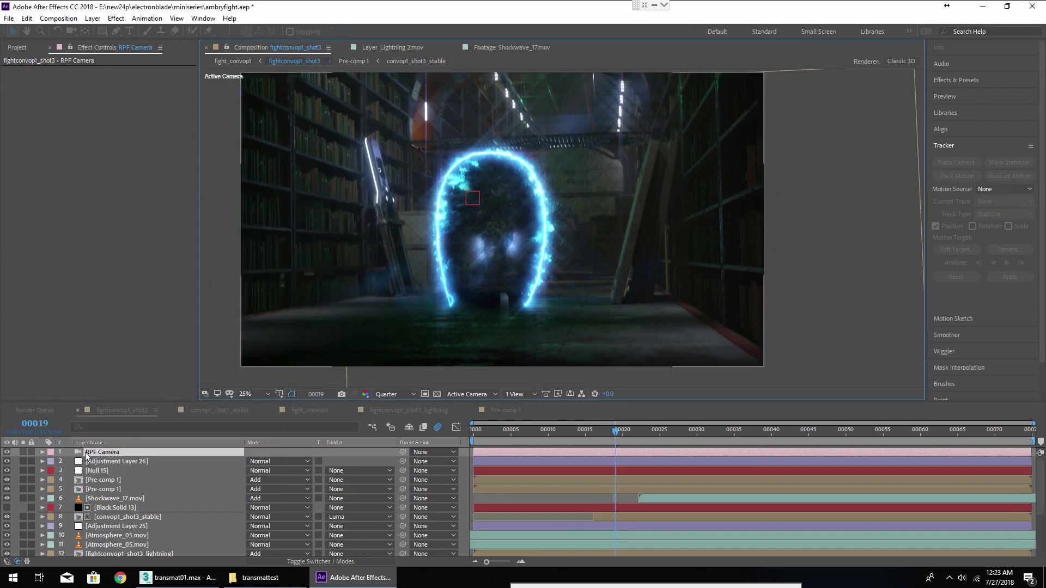
pyautogui.doubleClick(94, 453)
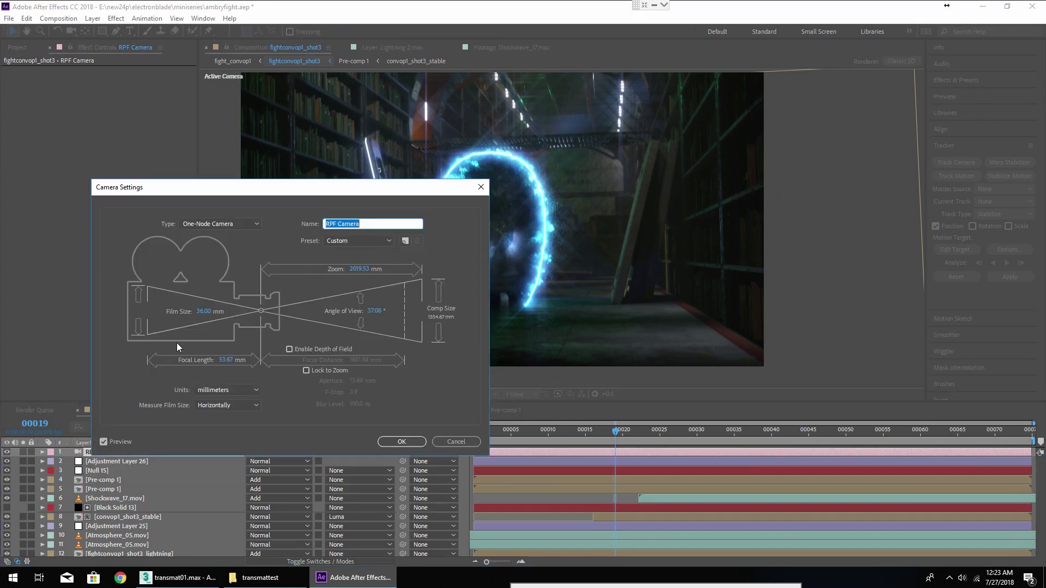
pyautogui.click(449, 442)
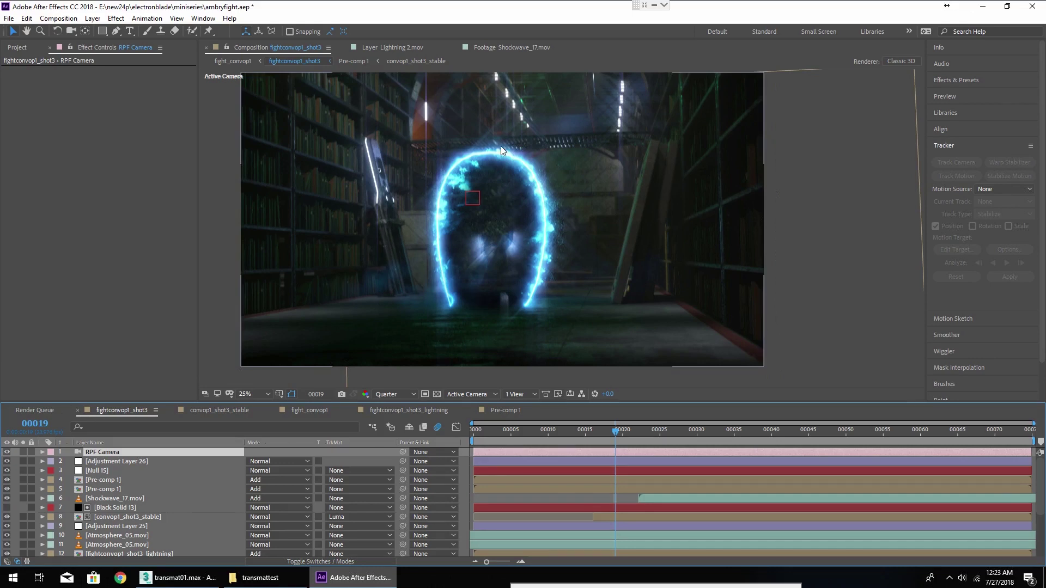
# Step: Switch to 3ds Max, run the AE_Transform_Exporter_1.01.mse script, and copy the selected object's static transforms to the clipboard
pyautogui.click(178, 577)
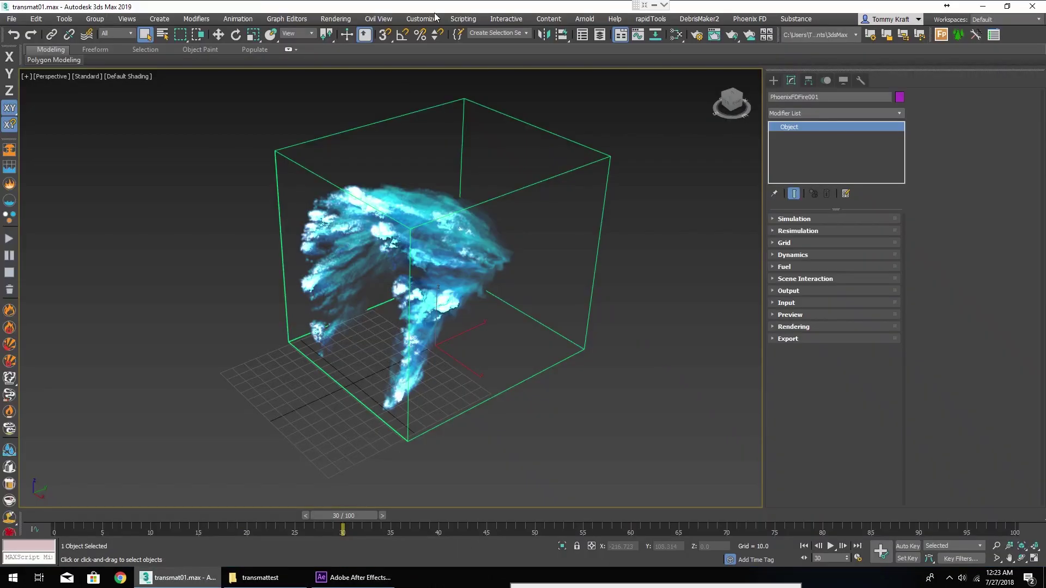
pyautogui.click(461, 19)
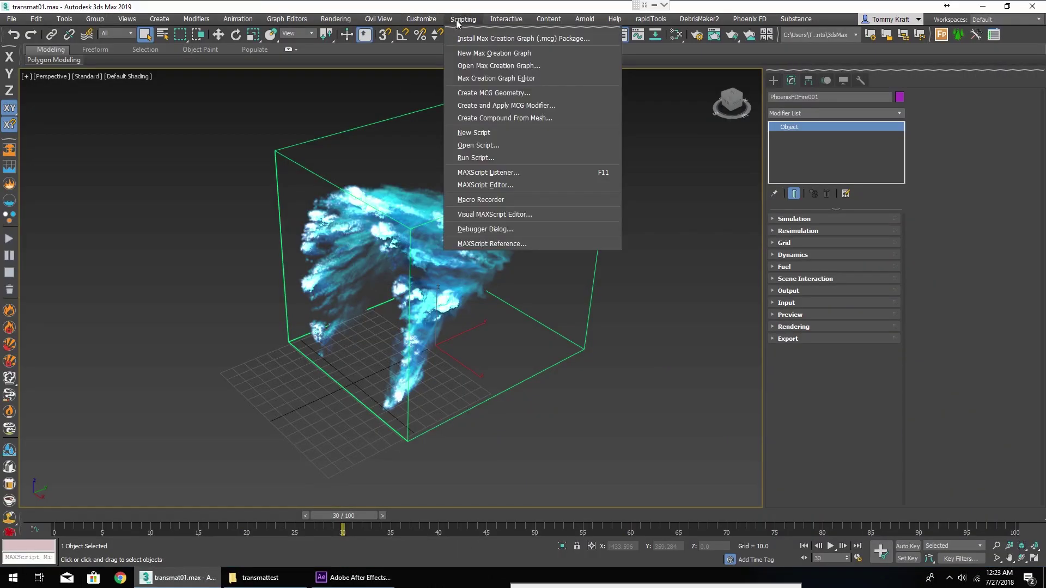
pyautogui.click(483, 160)
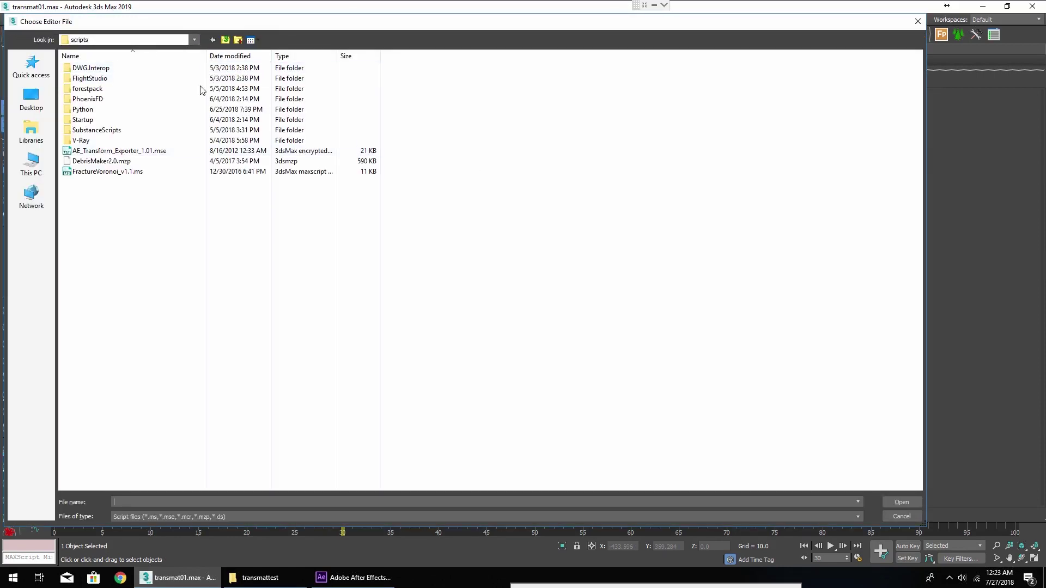
pyautogui.doubleClick(163, 152)
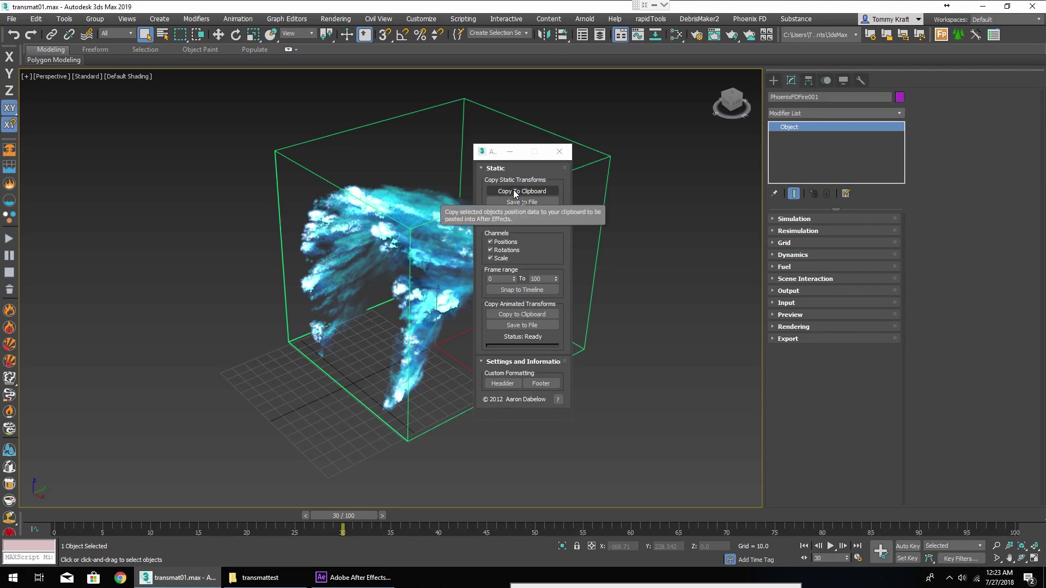
pyautogui.click(518, 193)
pyautogui.click(599, 330)
# Step: Switch back to After Effects, show the layer switches in the timeline, and select the convop1_shot3_stable layer
pyautogui.click(354, 577)
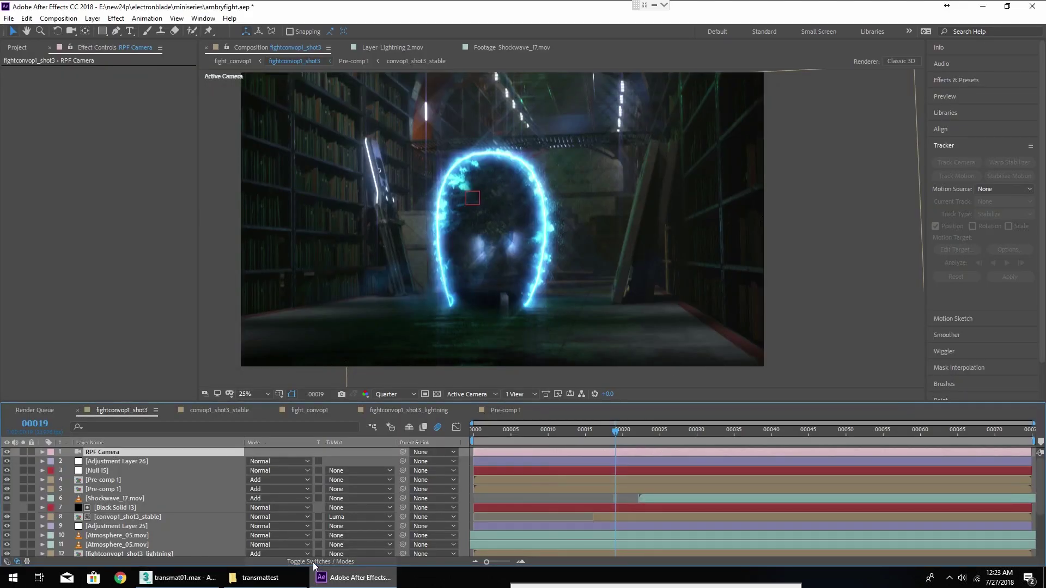
pyautogui.click(294, 562)
pyautogui.click(114, 499)
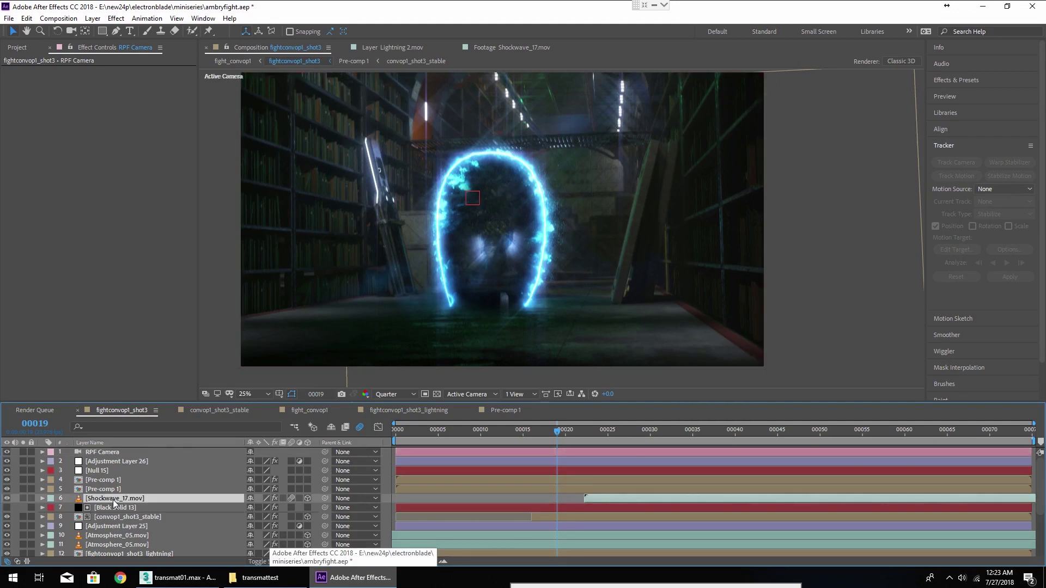
pyautogui.scroll(-1, 151, 506)
pyautogui.click(156, 508)
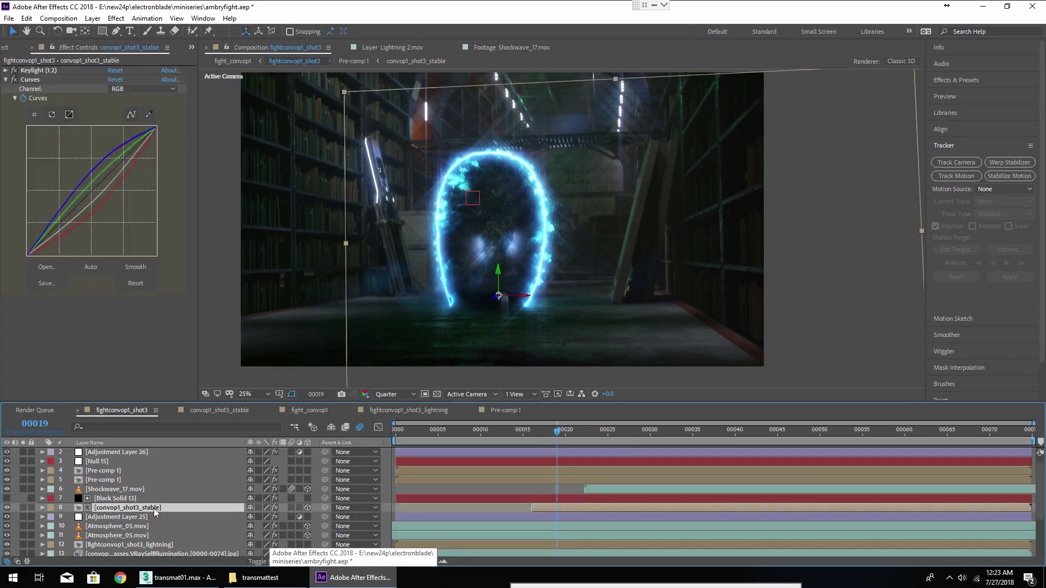
# Step: Go to frame 45, open the parent composition fight_convop1, and solo its fightconvop1_shot3 layer
pyautogui.click(780, 442)
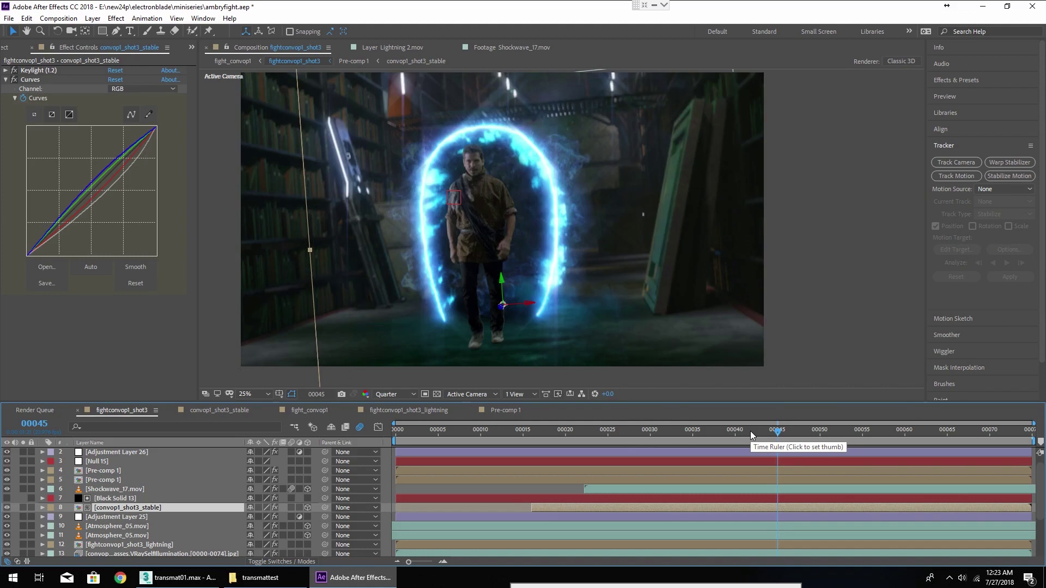
pyautogui.press('Tab')
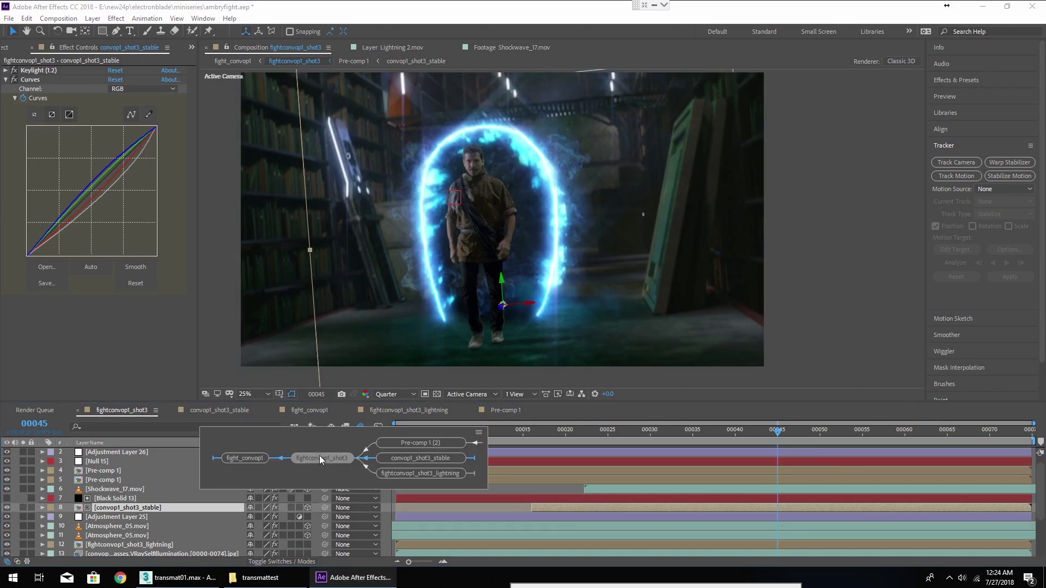
pyautogui.click(260, 460)
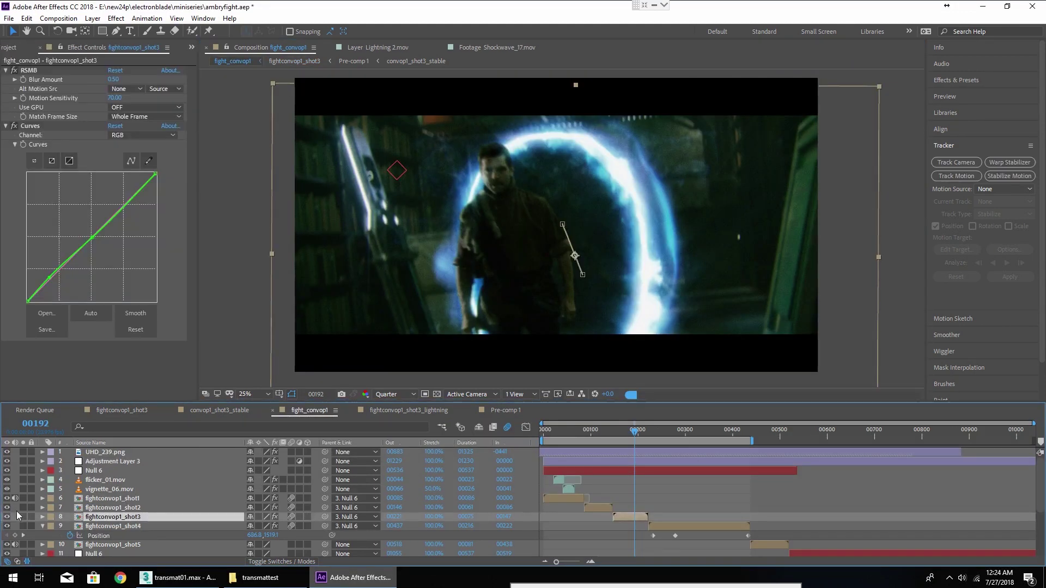
pyautogui.click(23, 517)
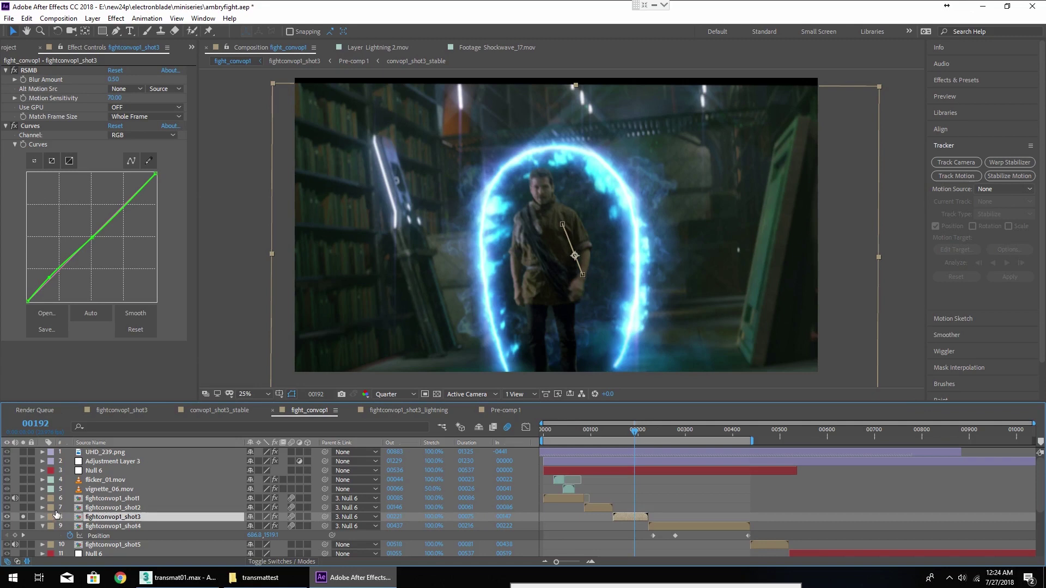
# Step: Show the Curves settings of Adjustment Layer 3, solo that layer over the shot, and toggle the visibility of UHD_239.png
pyautogui.click(95, 463)
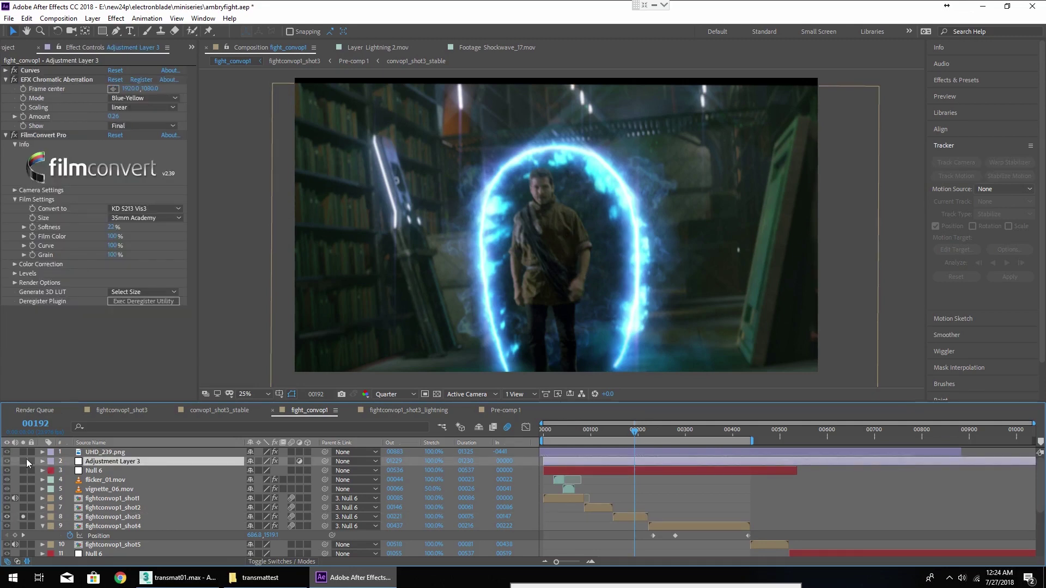
pyautogui.click(5, 70)
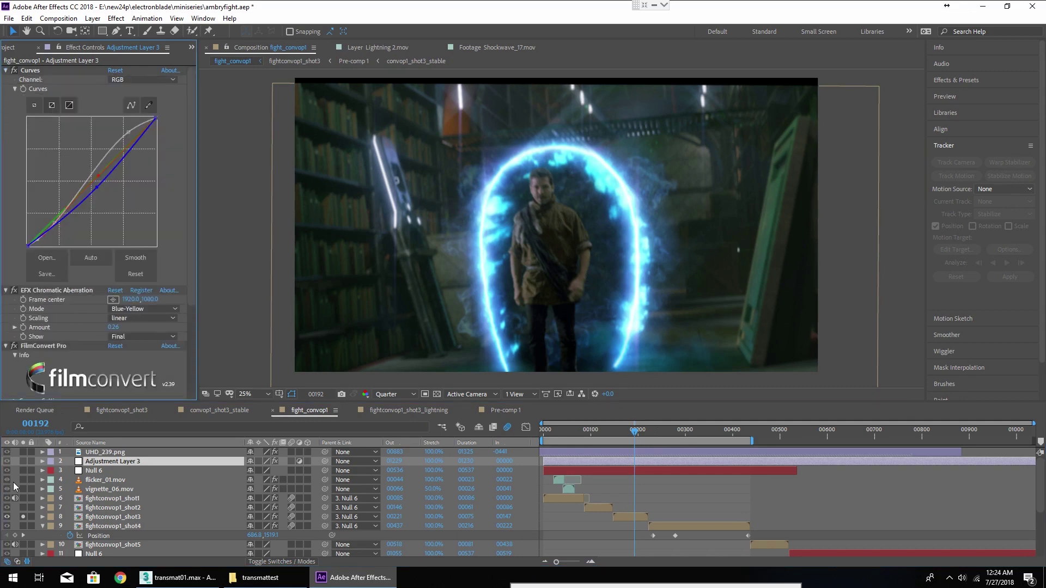
pyautogui.click(24, 461)
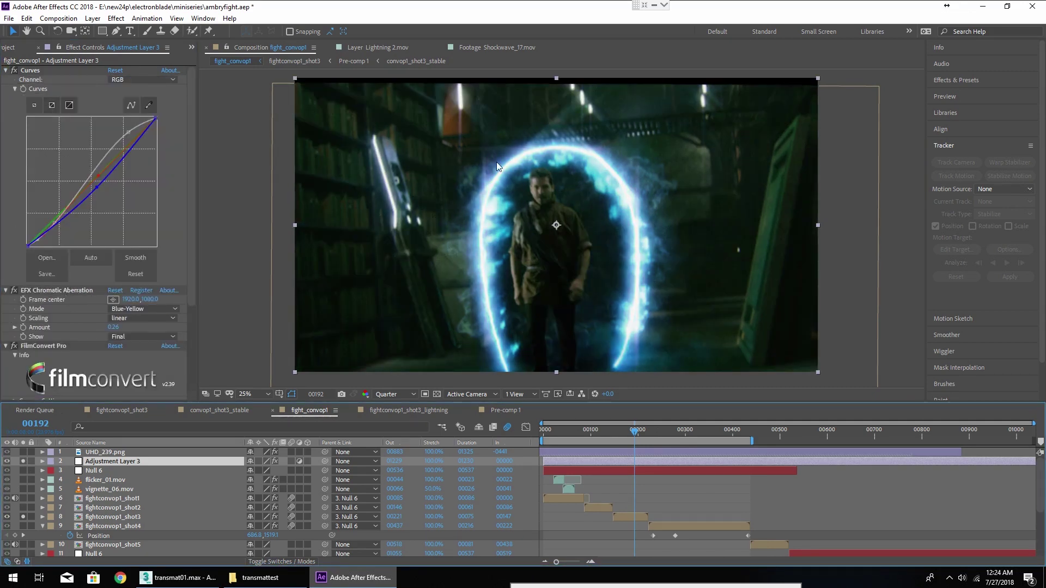
pyautogui.click(5, 453)
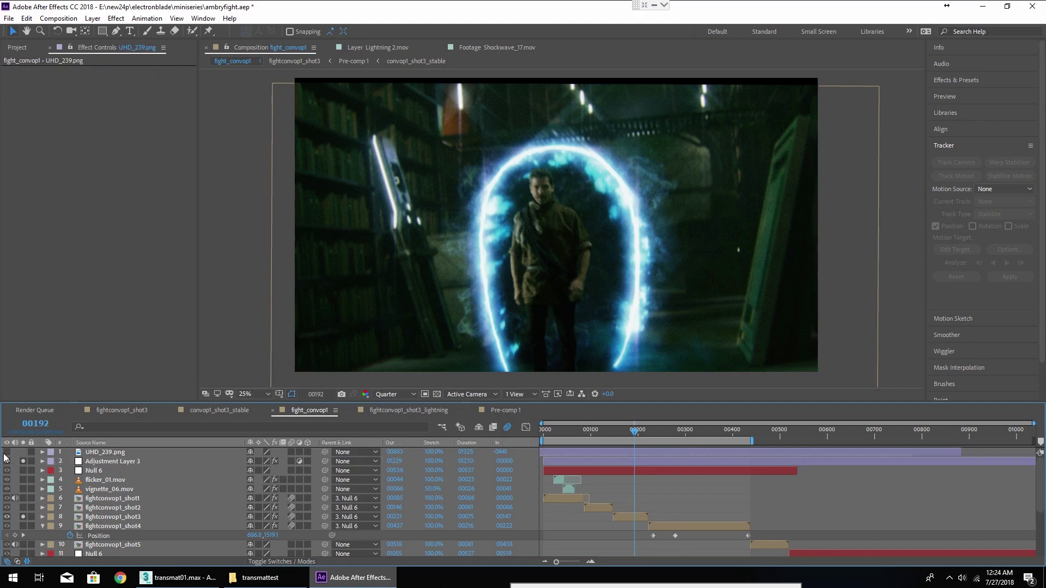